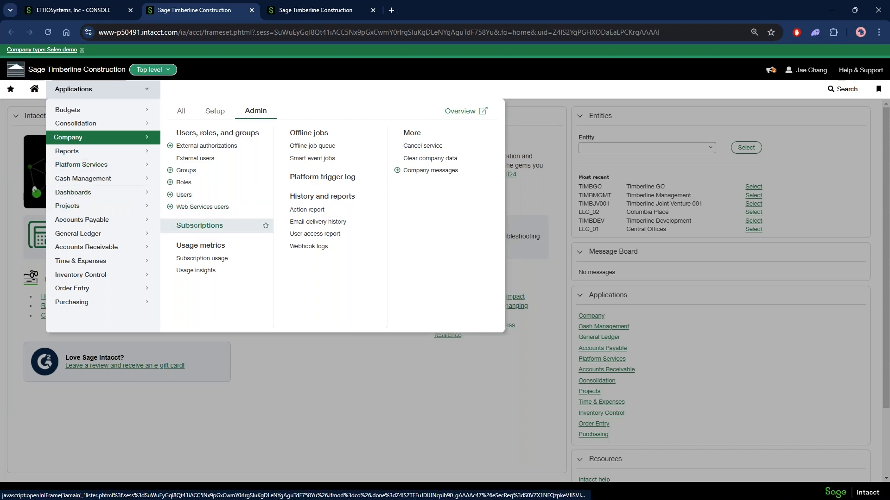
Open the company's Subscriptions list and check whether Platform Services is enabled
{"action": "left_click", "coordinate": [239, 227]}
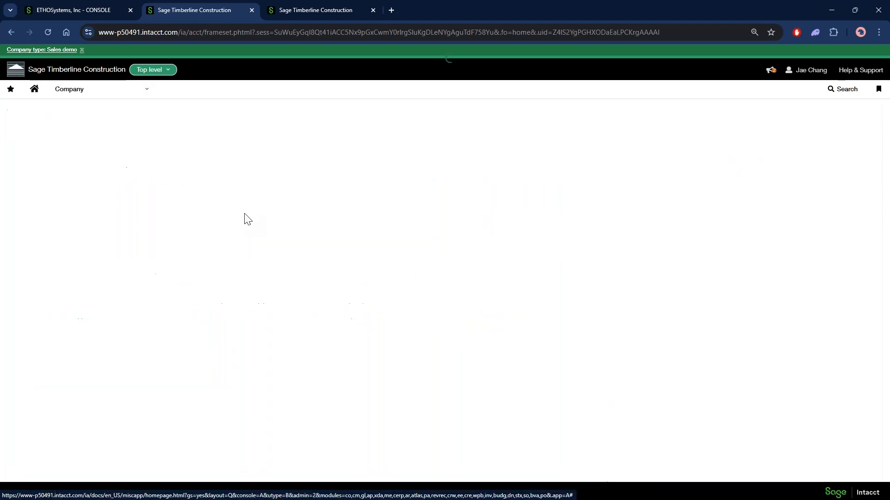
{"action": "scroll", "coordinate": [250, 279], "scroll_direction": "down", "scroll_amount": 2}
{"action": "scroll", "coordinate": [190, 290], "scroll_direction": "down", "scroll_amount": 17}
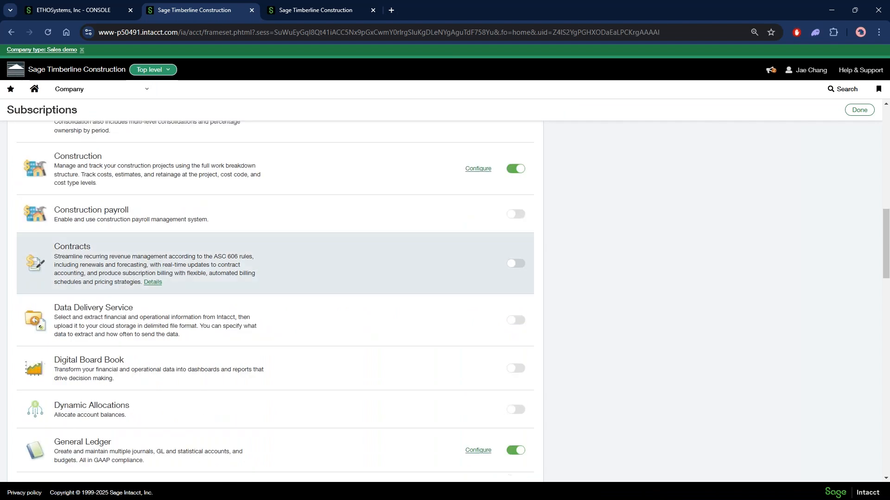
{"action": "scroll", "coordinate": [187, 243], "scroll_direction": "down", "scroll_amount": 4}
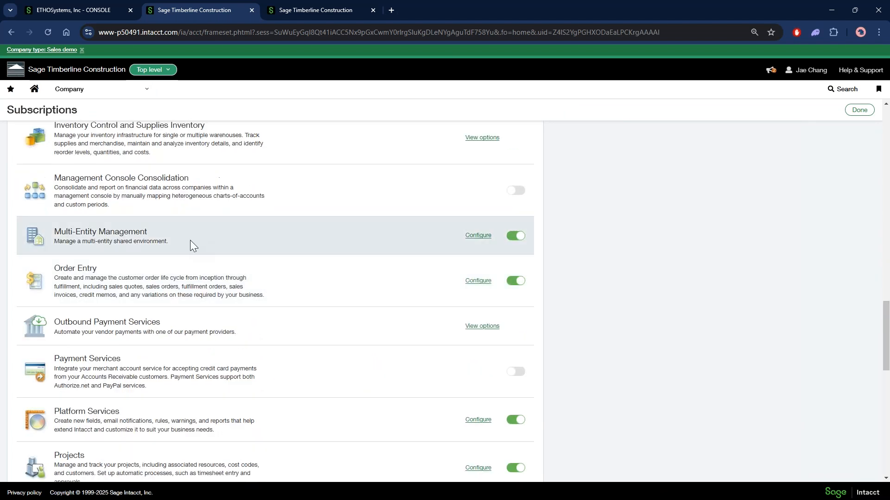
{"action": "scroll", "coordinate": [188, 324], "scroll_direction": "down", "scroll_amount": 2}
{"action": "left_click_drag", "start_coordinate": [62, 310], "coordinate": [111, 309]}
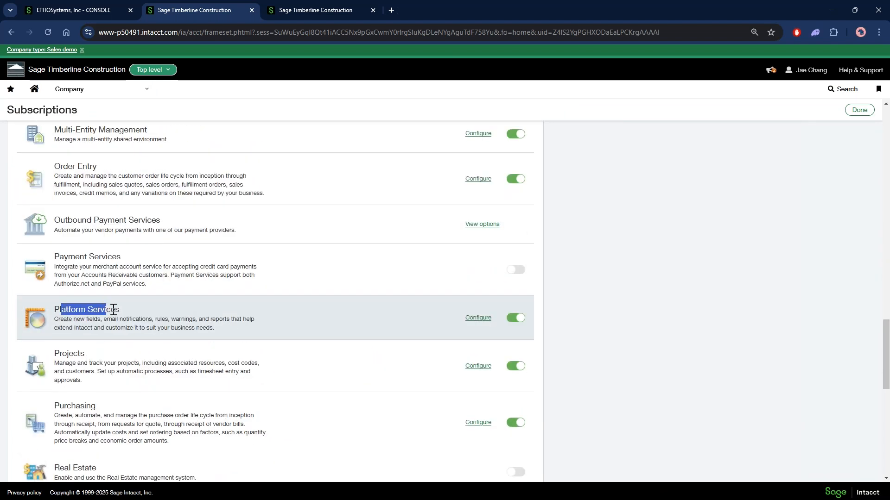
{"action": "left_click", "coordinate": [514, 319]}
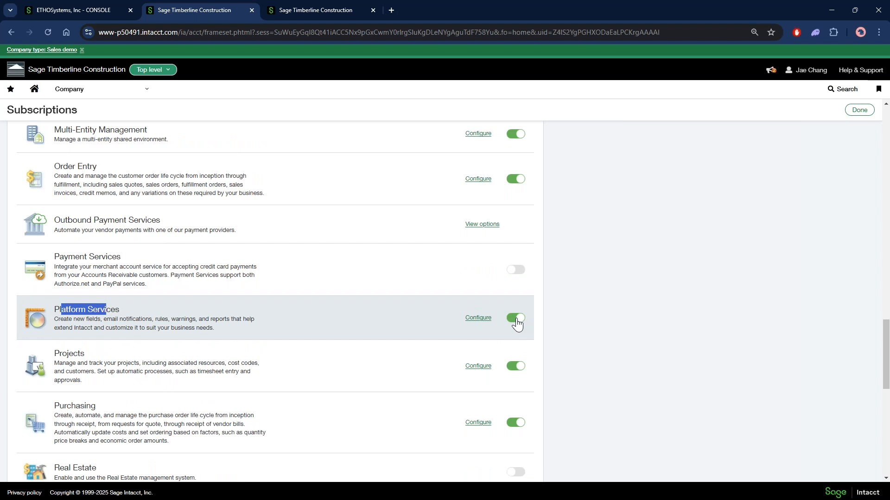
{"action": "left_click", "coordinate": [175, 295]}
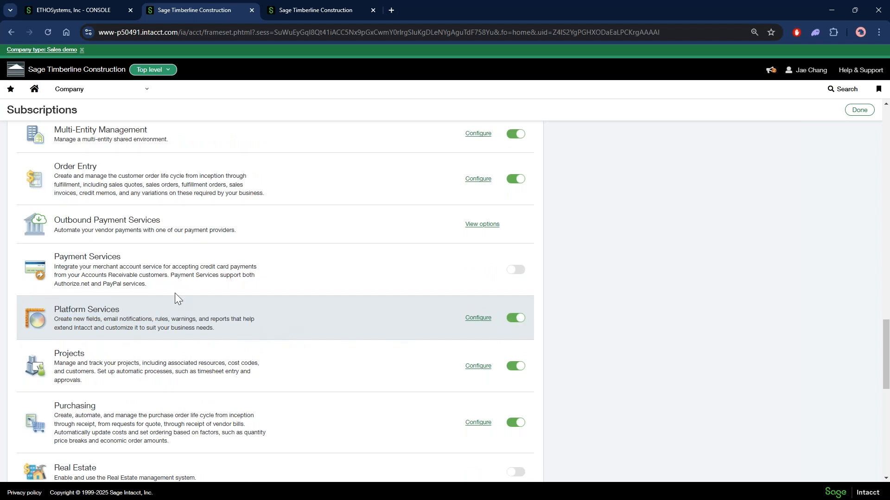
Open the company's Roles list and view the subscriptions of the Admin role
{"action": "left_click", "coordinate": [96, 93]}
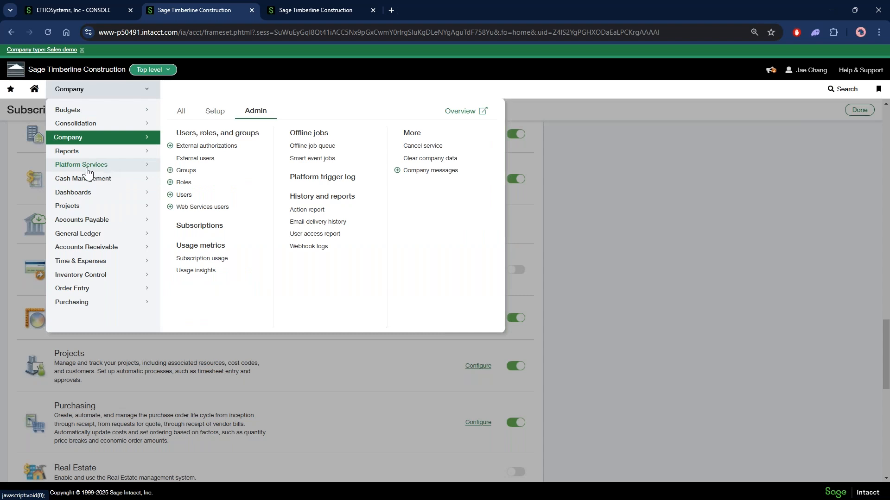
{"action": "left_click", "coordinate": [107, 167]}
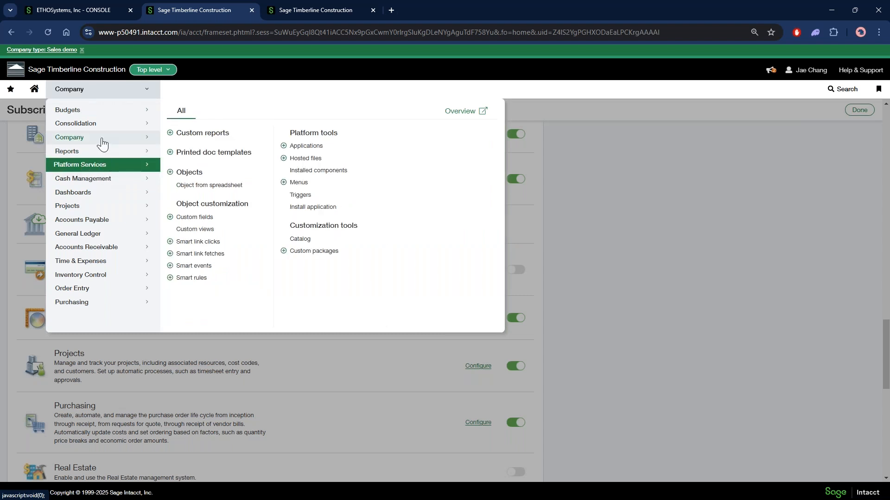
{"action": "left_click", "coordinate": [99, 138]}
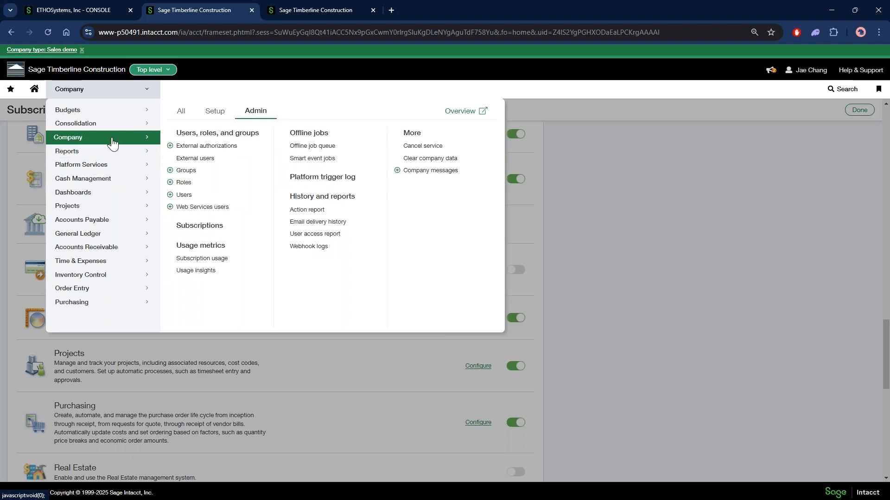
{"action": "left_click", "coordinate": [190, 185]}
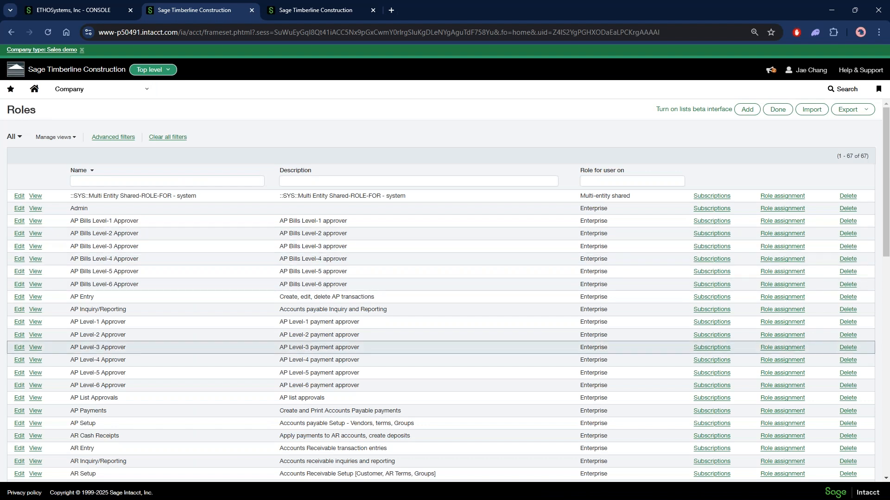
{"action": "left_click_drag", "start_coordinate": [74, 209], "coordinate": [88, 208]}
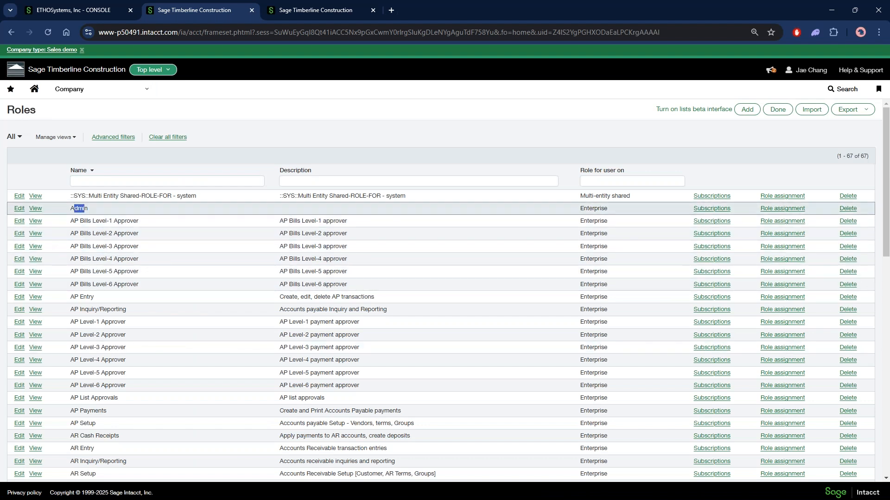
{"action": "left_click", "coordinate": [699, 210]}
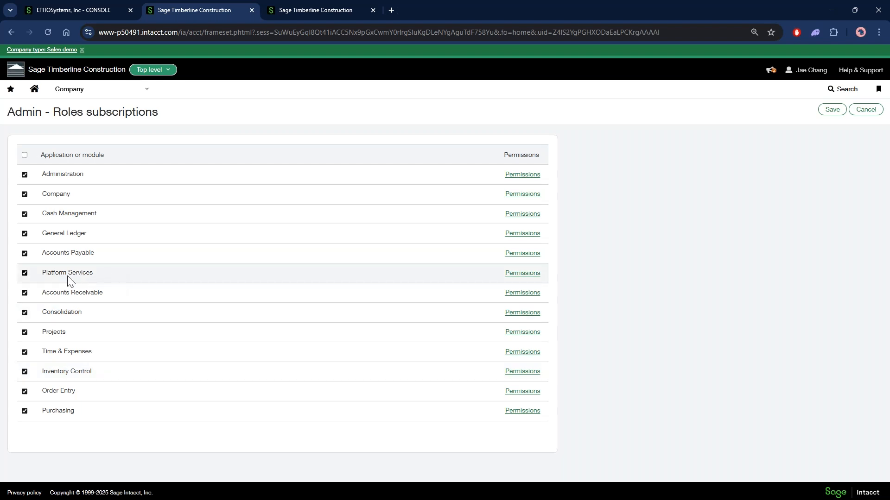
Review the Admin role's Platform Services permissions for printed document templates and close them without saving
{"action": "left_click_drag", "start_coordinate": [51, 273], "coordinate": [81, 273]}
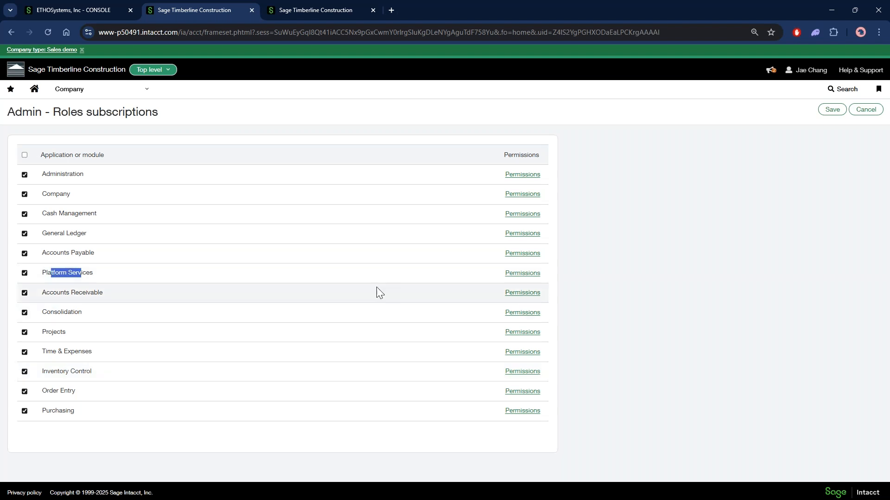
{"action": "left_click", "coordinate": [527, 275]}
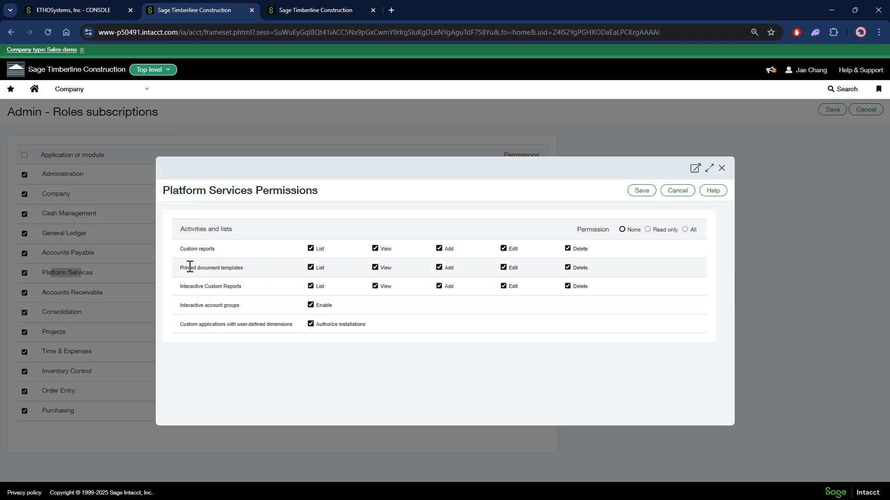
{"action": "left_click_drag", "start_coordinate": [181, 269], "coordinate": [244, 268]}
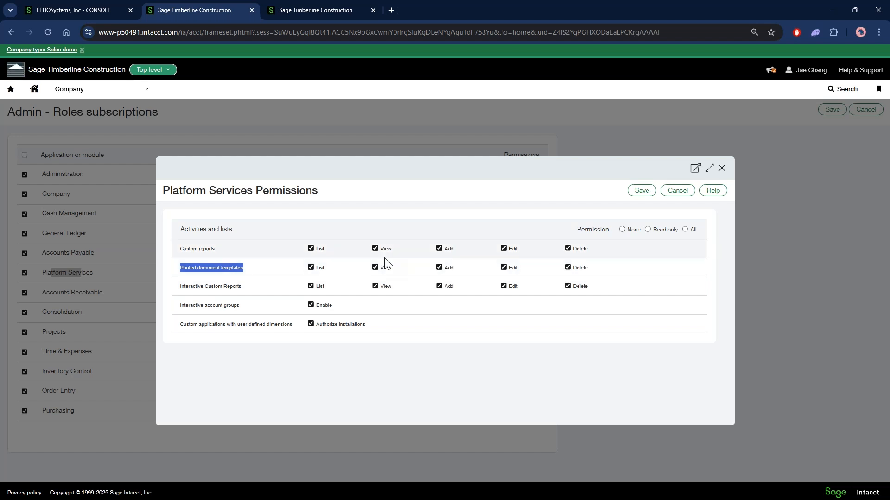
{"action": "left_click", "coordinate": [678, 192]}
Open the list of printed document templates in Platform Services
{"action": "left_click", "coordinate": [147, 90]}
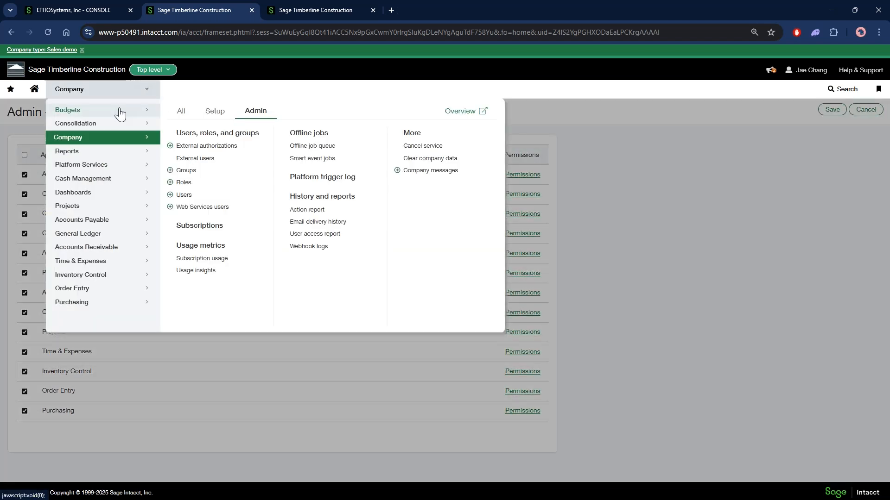
{"action": "mouse_move", "coordinate": [110, 167]}
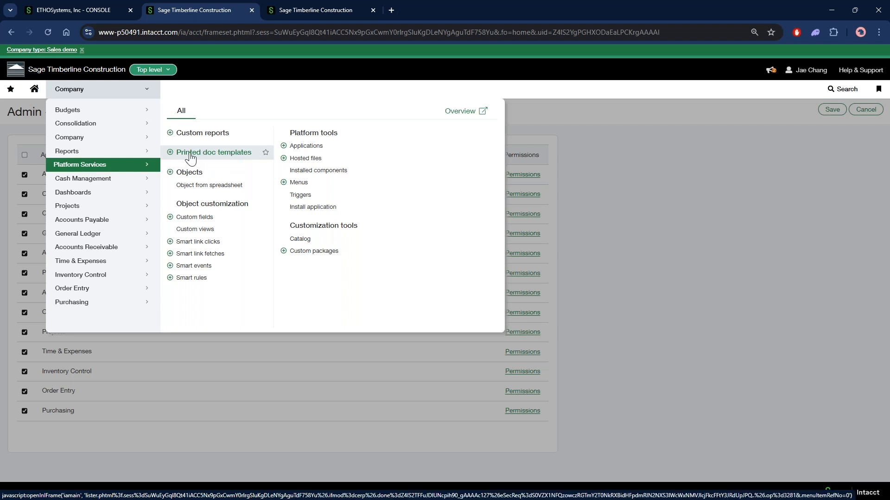
{"action": "left_click", "coordinate": [238, 156]}
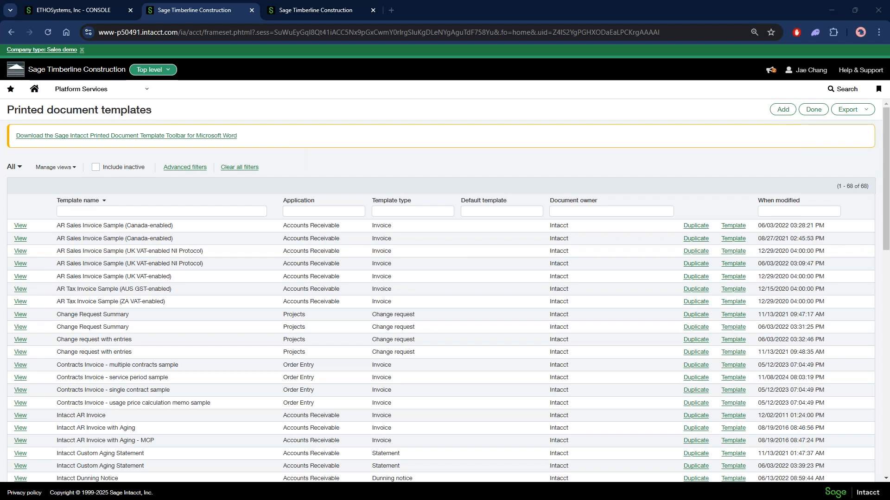
Switch to the purchase order template in Word, view the Intacct add-in's login form and close it
{"action": "left_click_drag", "start_coordinate": [0, 324], "coordinate": [611, 1]}
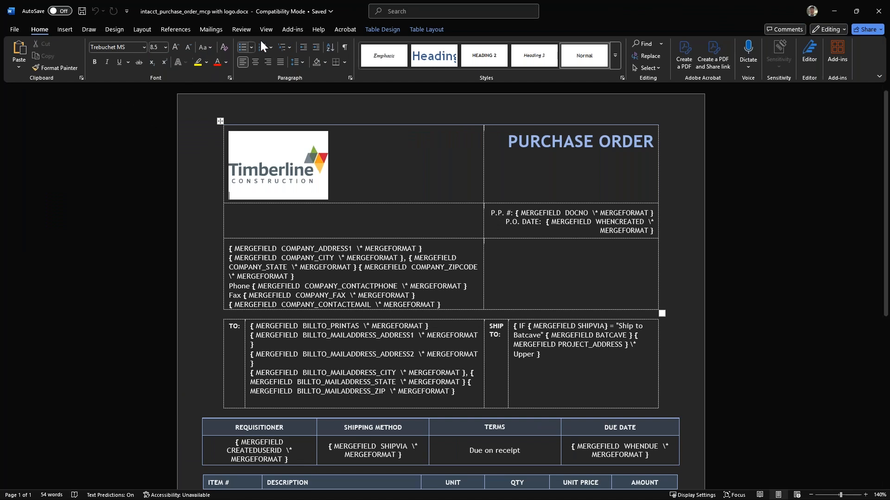
{"action": "left_click", "coordinate": [299, 29]}
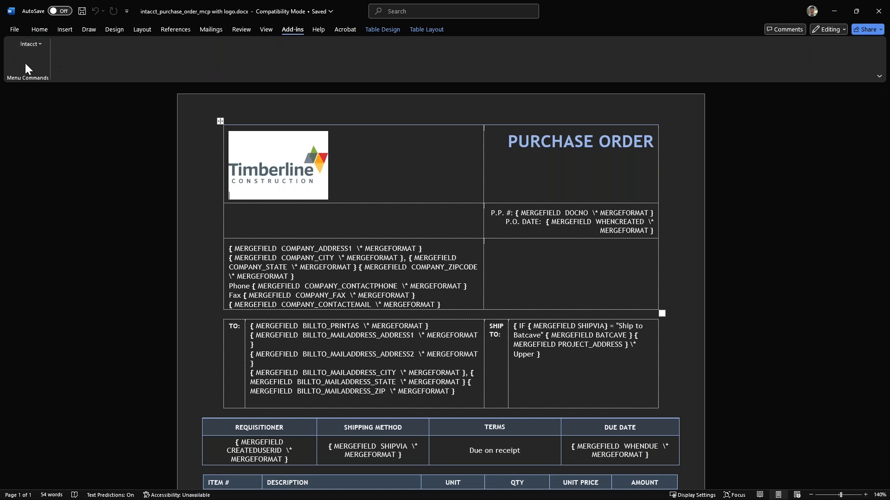
{"action": "left_click", "coordinate": [40, 43]}
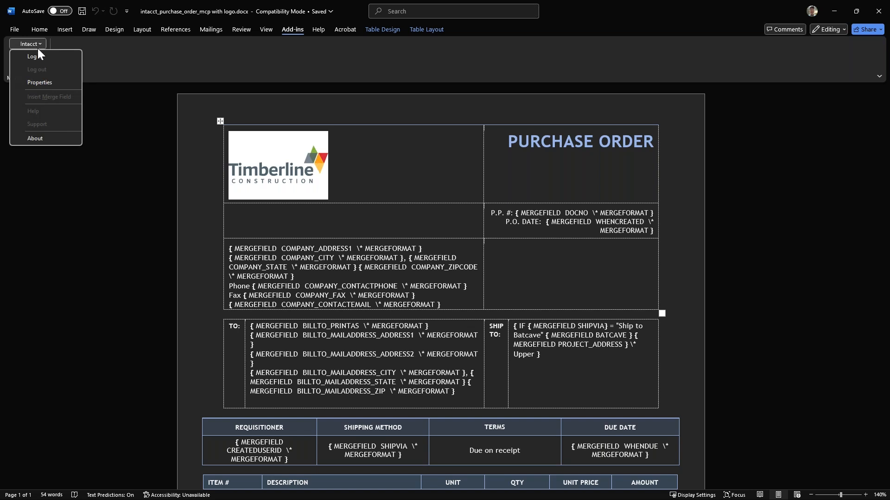
{"action": "left_click", "coordinate": [44, 57]}
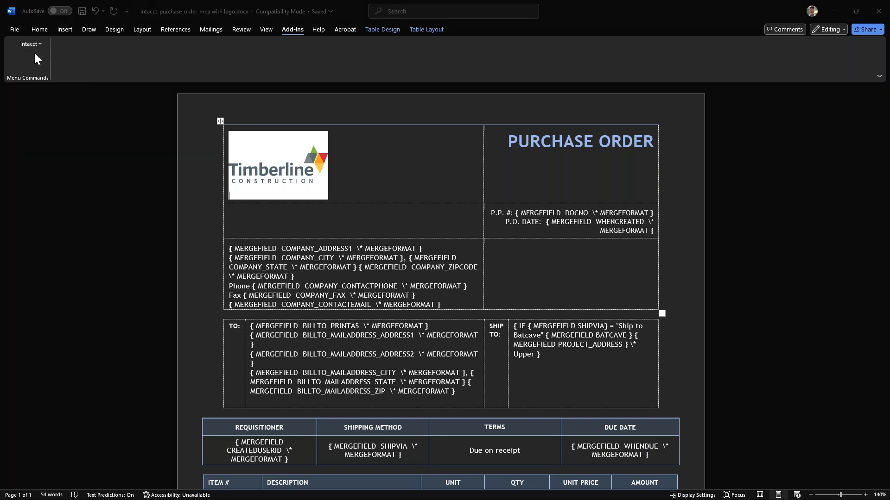
{"action": "left_click_drag", "start_coordinate": [55, 186], "coordinate": [114, 112]}
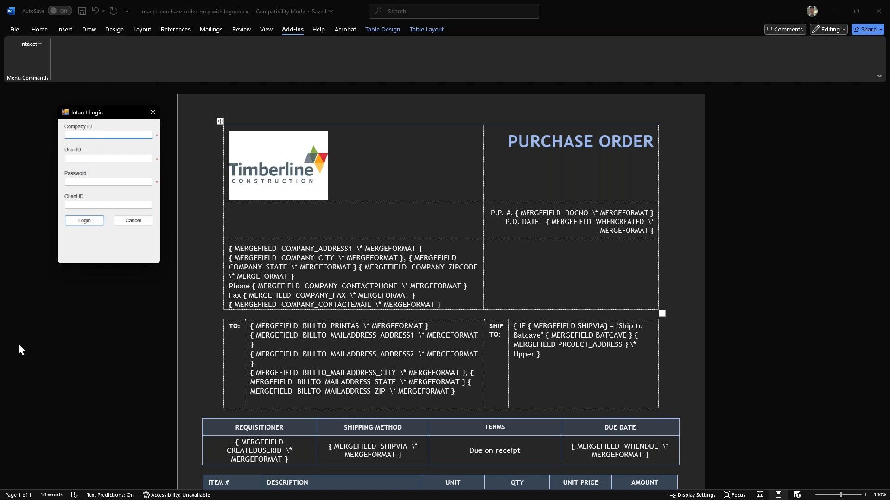
{"action": "left_click", "coordinate": [153, 112]}
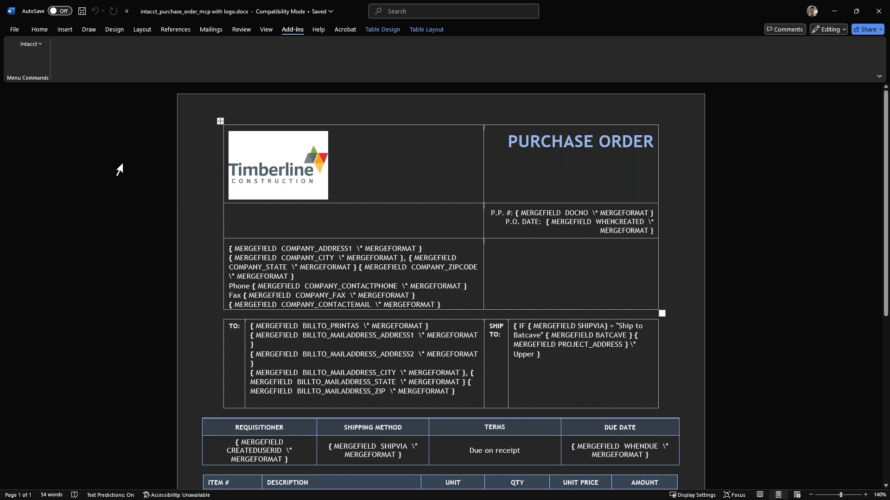
Open the Intacct Insert Merge Field dialog and choose the Purchasing application with the Purchase Order field type
{"action": "left_click", "coordinate": [37, 45]}
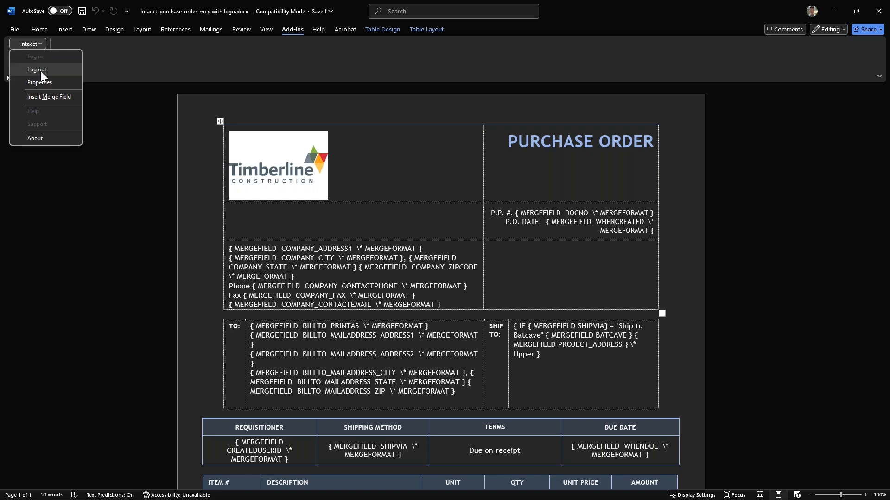
{"action": "left_click", "coordinate": [46, 98]}
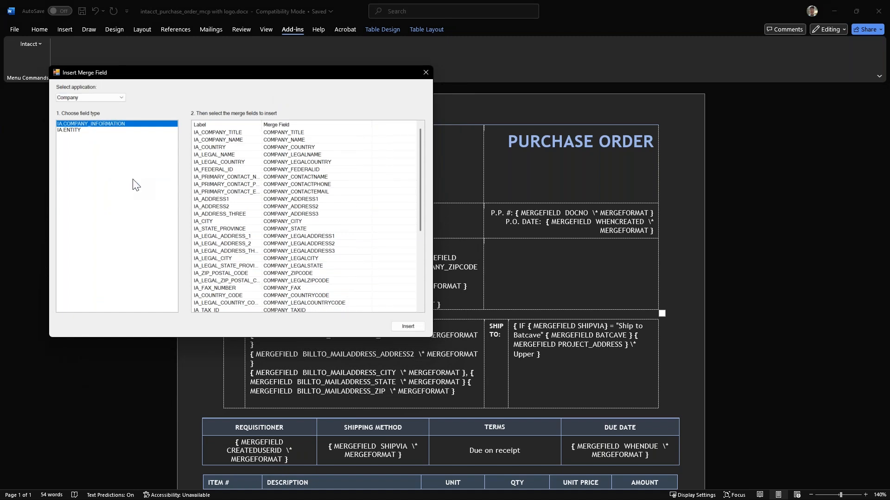
{"action": "left_click", "coordinate": [117, 97]}
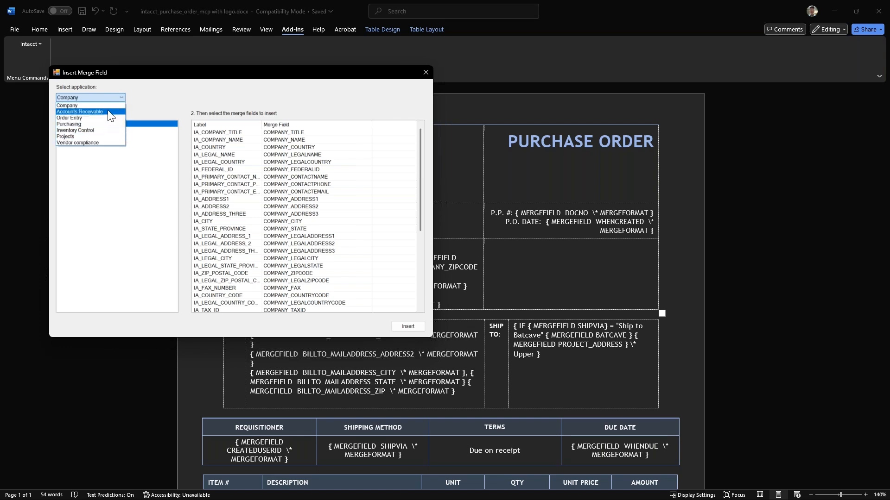
{"action": "left_click", "coordinate": [85, 125]}
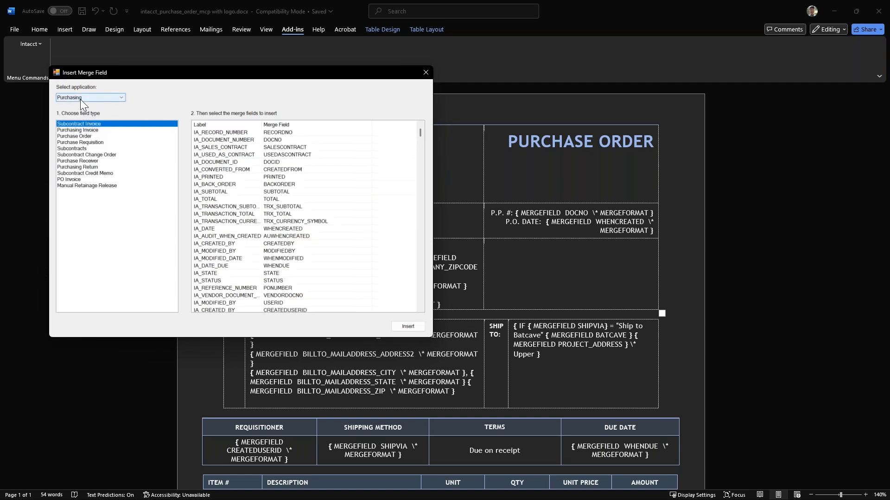
{"action": "left_click", "coordinate": [87, 124]}
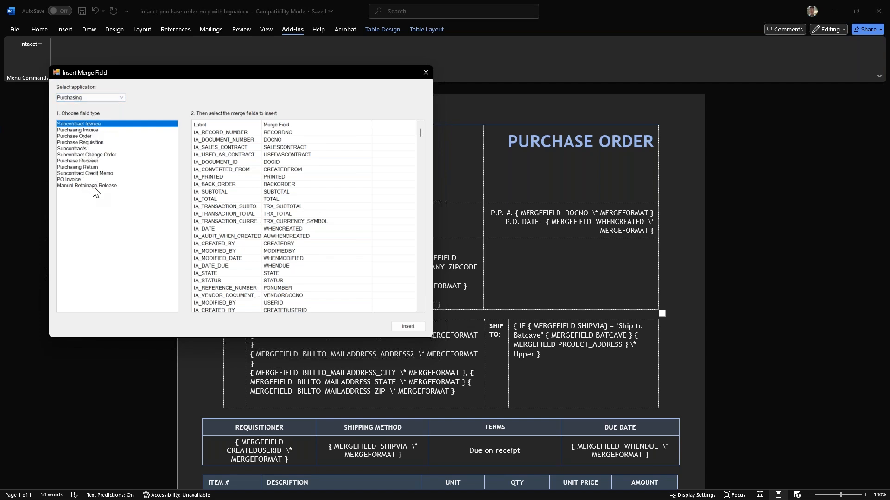
{"action": "left_click", "coordinate": [88, 136]}
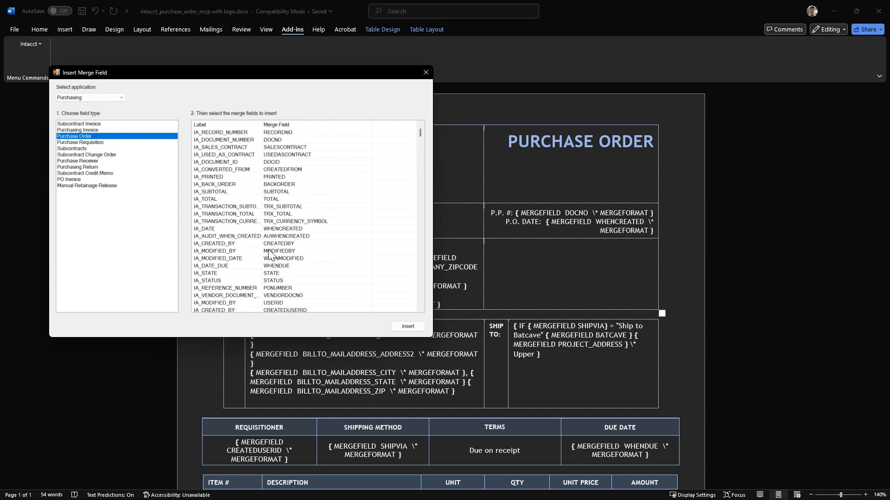
Sort the purchase order fields by merge field name and look through the list and the template's existing merge fields
{"action": "left_click", "coordinate": [277, 125]}
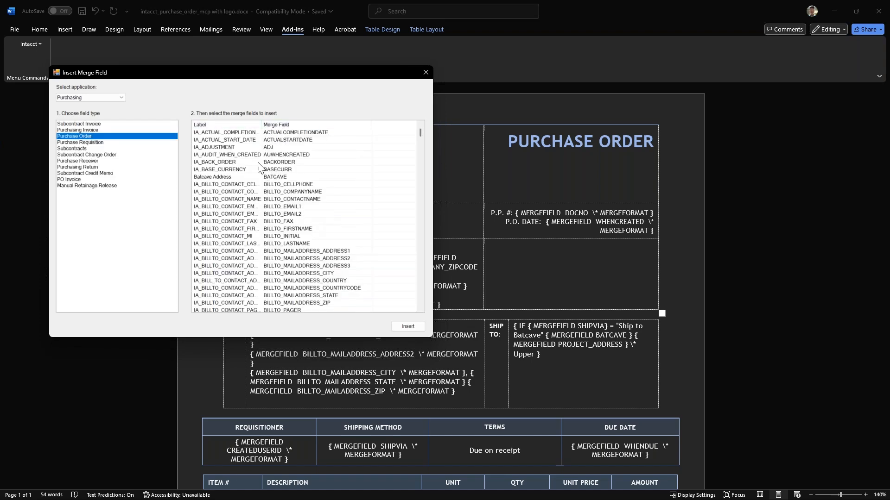
{"action": "scroll", "coordinate": [328, 212], "scroll_direction": "down", "scroll_amount": 6}
{"action": "scroll", "coordinate": [328, 213], "scroll_direction": "down", "scroll_amount": 8}
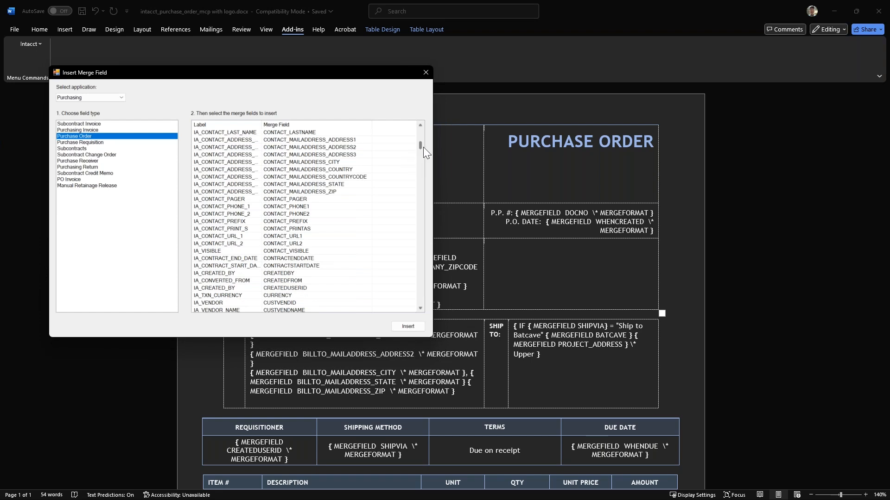
{"action": "left_click_drag", "start_coordinate": [424, 146], "coordinate": [444, 308]}
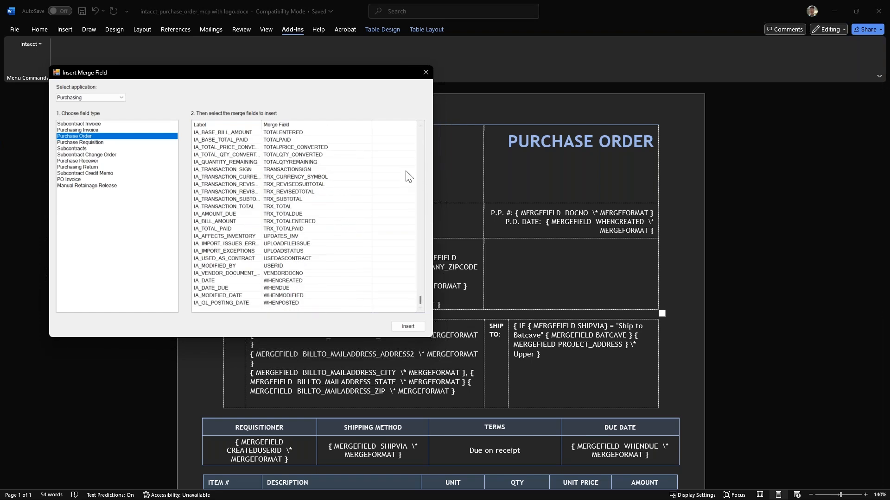
{"action": "left_click_drag", "start_coordinate": [333, 78], "coordinate": [327, 65]}
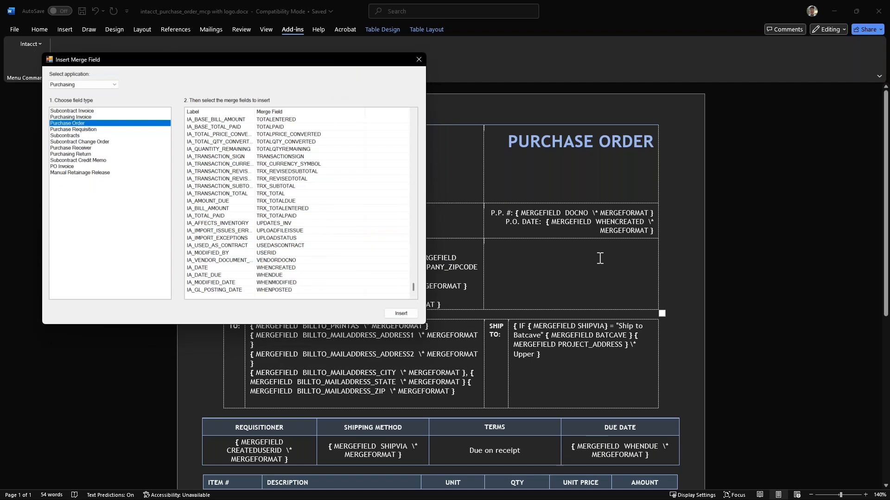
{"action": "scroll", "coordinate": [611, 279], "scroll_direction": "down", "scroll_amount": 5}
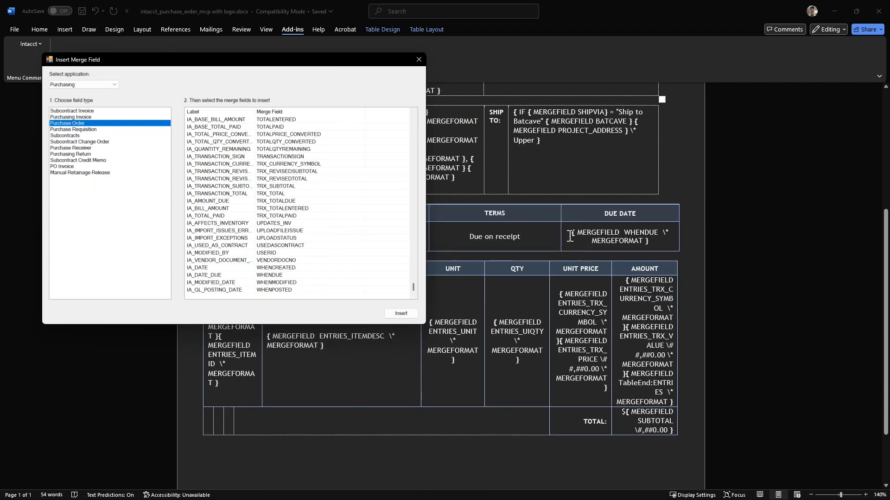
Insert the TOTAL merge field into the empty cell of the total row below the item description and close the Insert Merge Field dialog
{"action": "scroll", "coordinate": [510, 452], "scroll_direction": "down", "scroll_amount": 2}
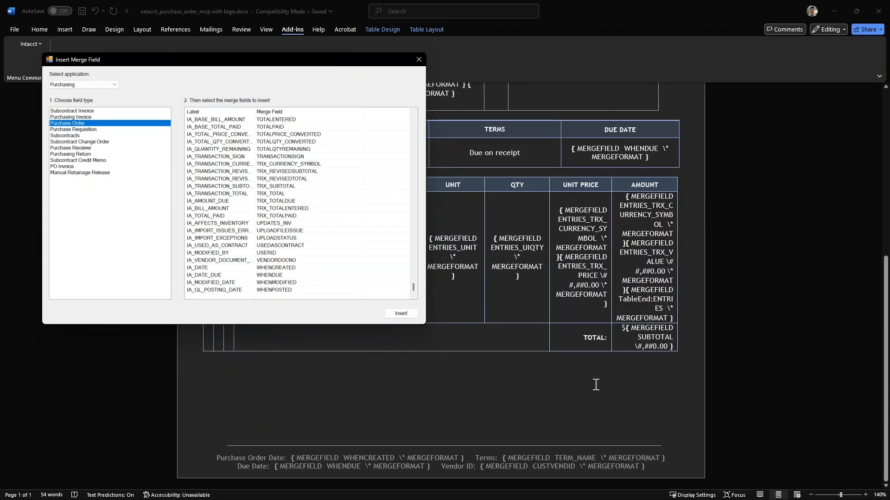
{"action": "left_click", "coordinate": [254, 372]}
{"action": "left_click", "coordinate": [305, 337]}
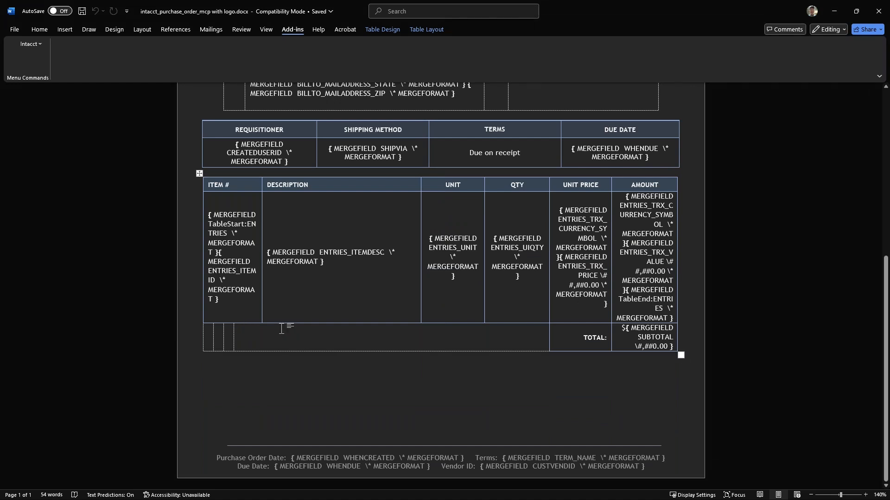
{"action": "key", "text": "alt+Tab"}
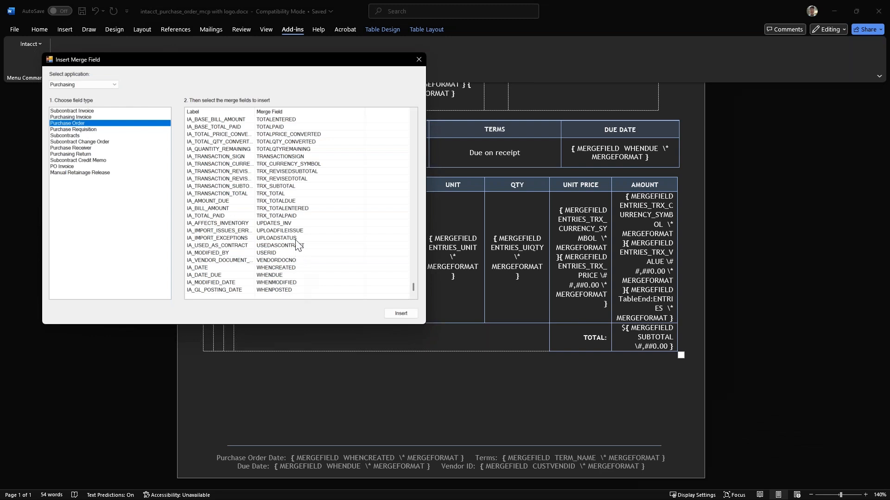
{"action": "scroll", "coordinate": [294, 232], "scroll_direction": "up", "scroll_amount": 5}
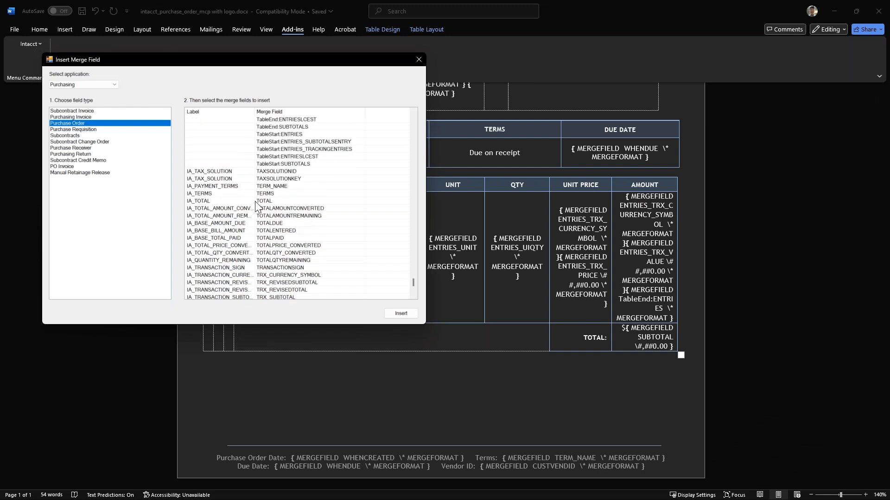
{"action": "double_click", "coordinate": [271, 201]}
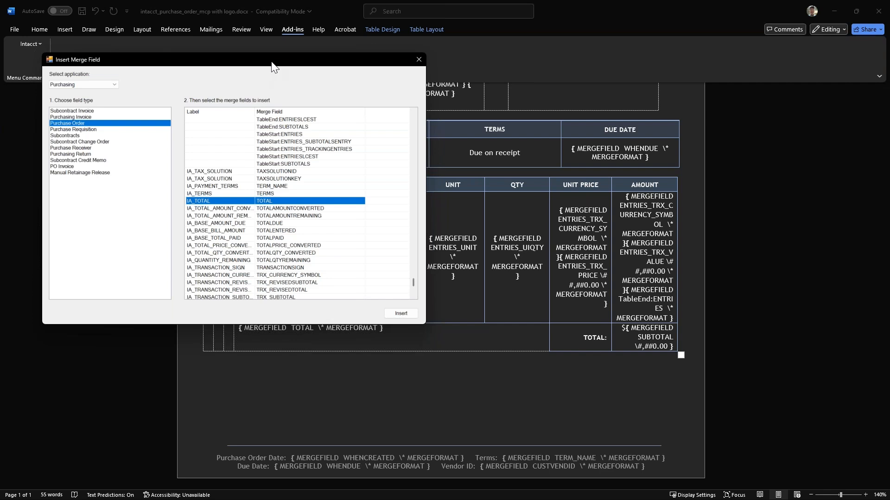
{"action": "left_click_drag", "start_coordinate": [270, 62], "coordinate": [282, 47]}
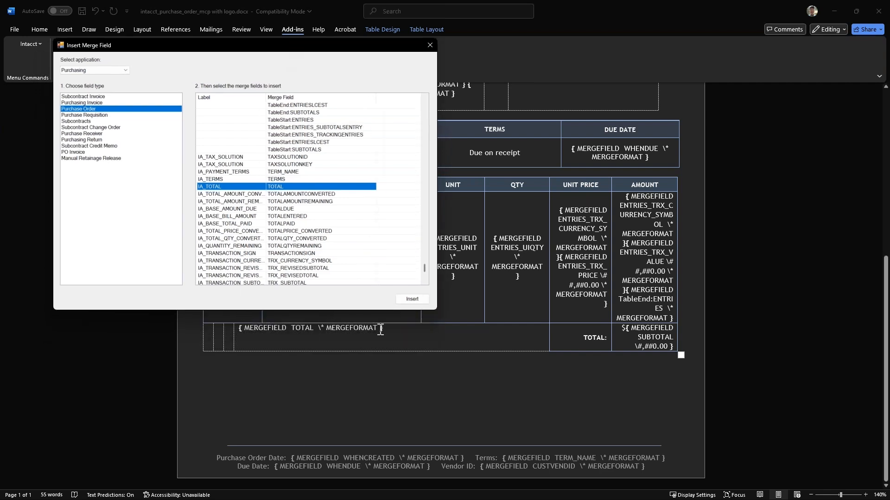
{"action": "left_click", "coordinate": [430, 45]}
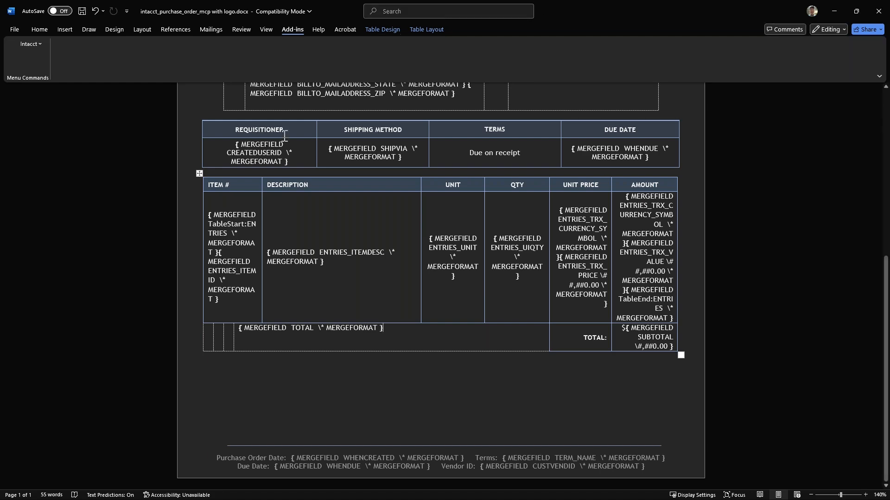
Switch to Sage Intacct in the browser, open the help for the printed document templates page and search it for "merge fields"
{"action": "left_click", "coordinate": [838, 10]}
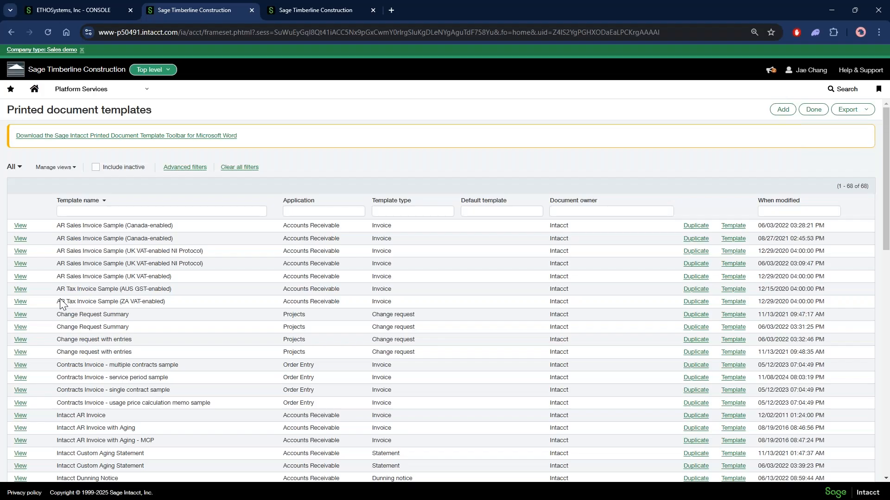
{"action": "left_click", "coordinate": [861, 74]}
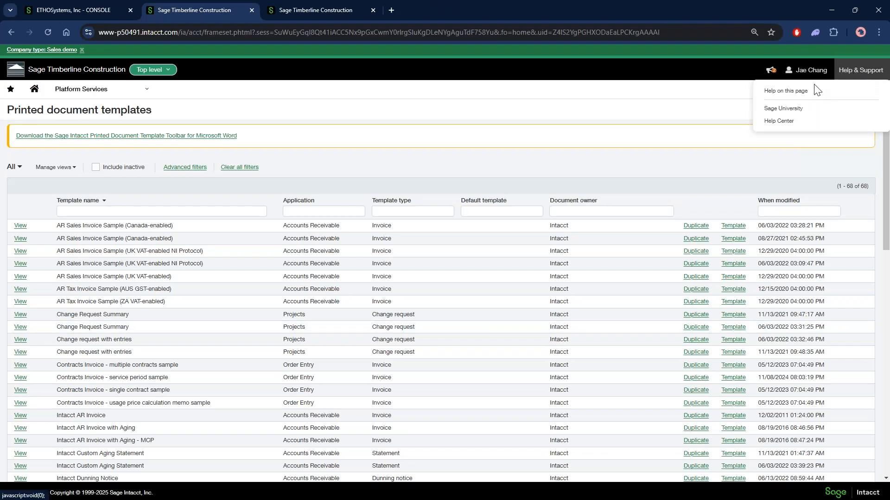
{"action": "left_click", "coordinate": [793, 93]}
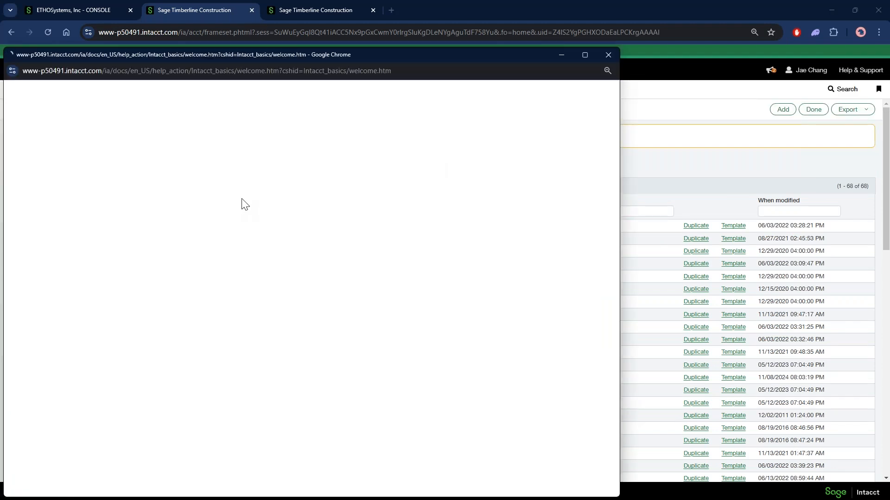
{"action": "left_click", "coordinate": [223, 212]}
{"action": "type", "text": "merge"}
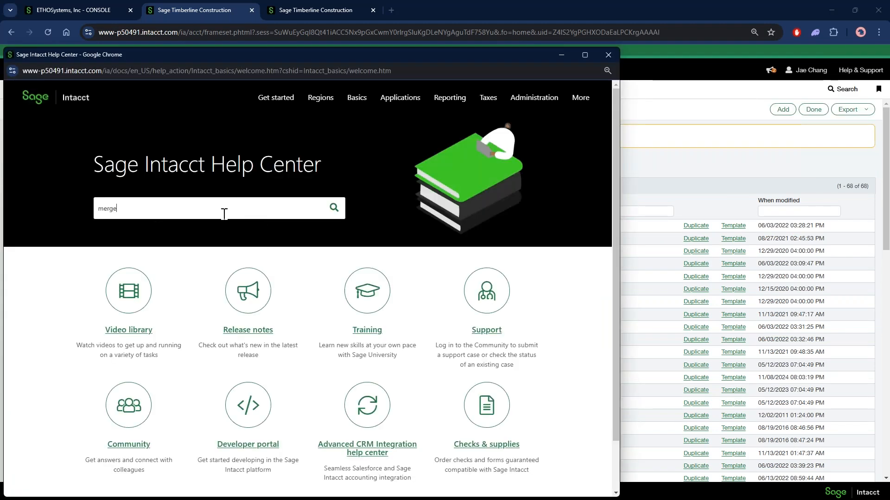
{"action": "type", "text": " field"}
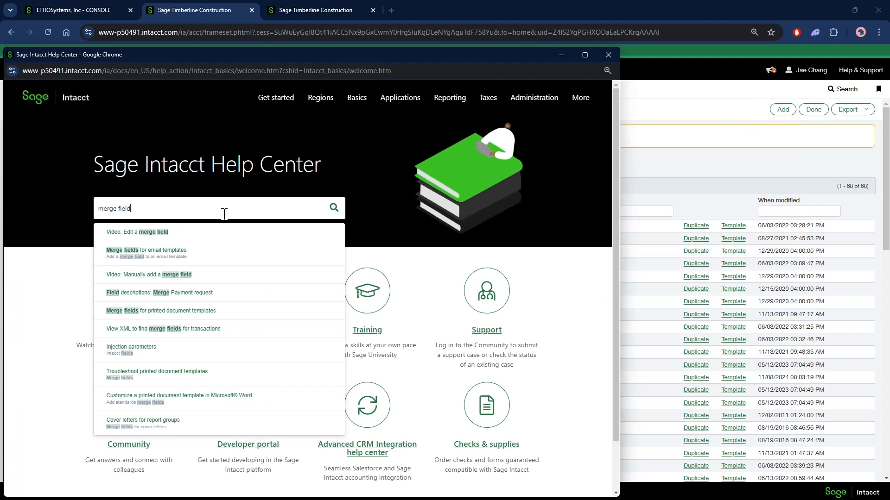
{"action": "type", "text": "s"}
{"action": "key", "text": "Return"}
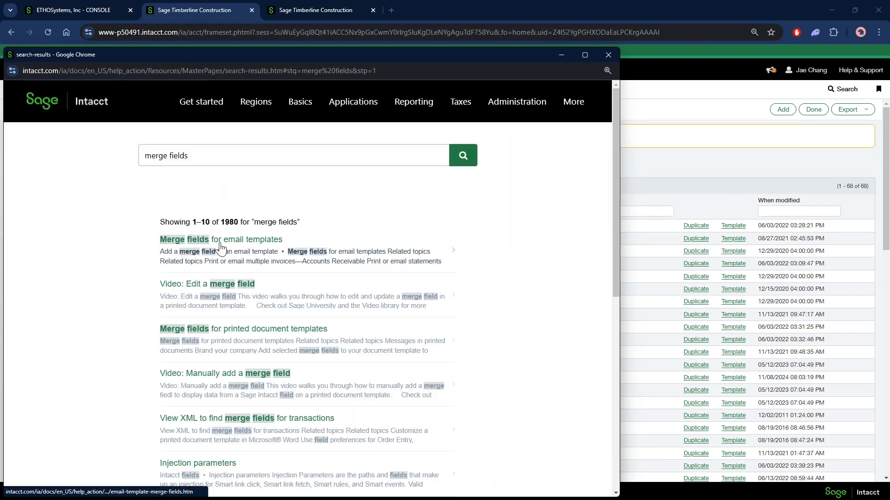
Open the help topic Merge fields for email templates and look through its merge field tables and email template examples
{"action": "left_click", "coordinate": [220, 249]}
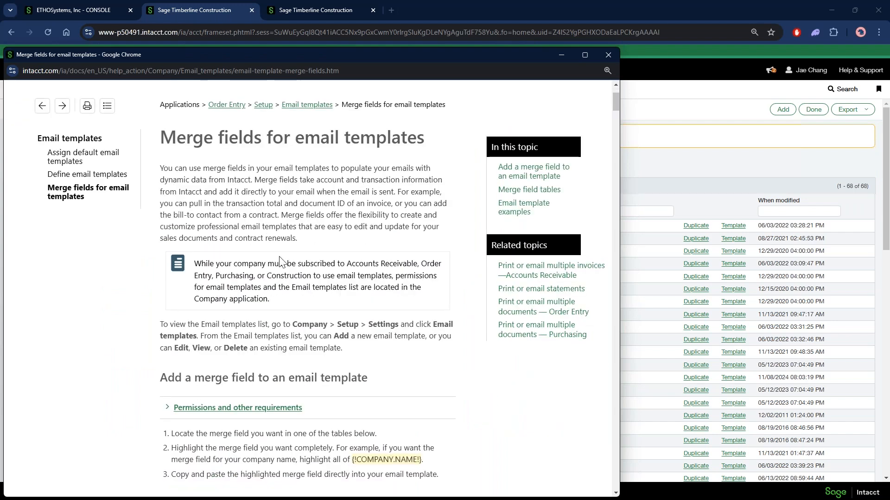
{"action": "scroll", "coordinate": [259, 287], "scroll_direction": "down", "scroll_amount": 2}
{"action": "scroll", "coordinate": [241, 324], "scroll_direction": "down", "scroll_amount": 2}
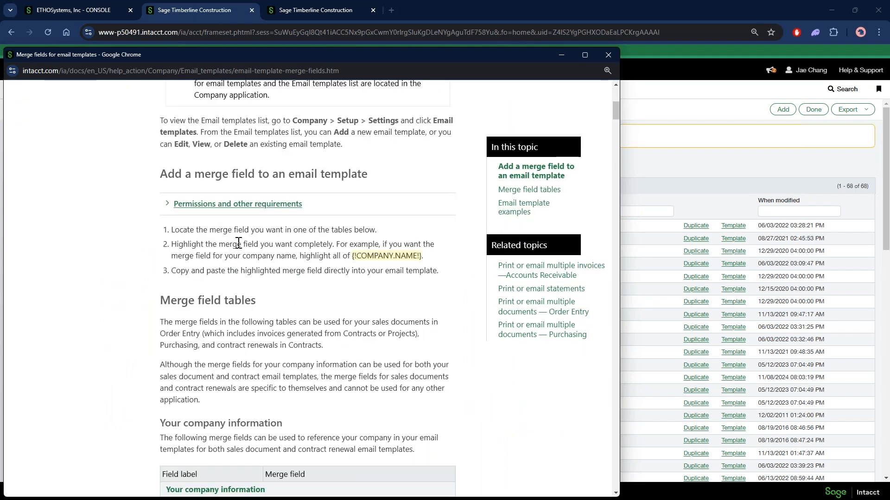
{"action": "scroll", "coordinate": [238, 243], "scroll_direction": "down", "scroll_amount": 7}
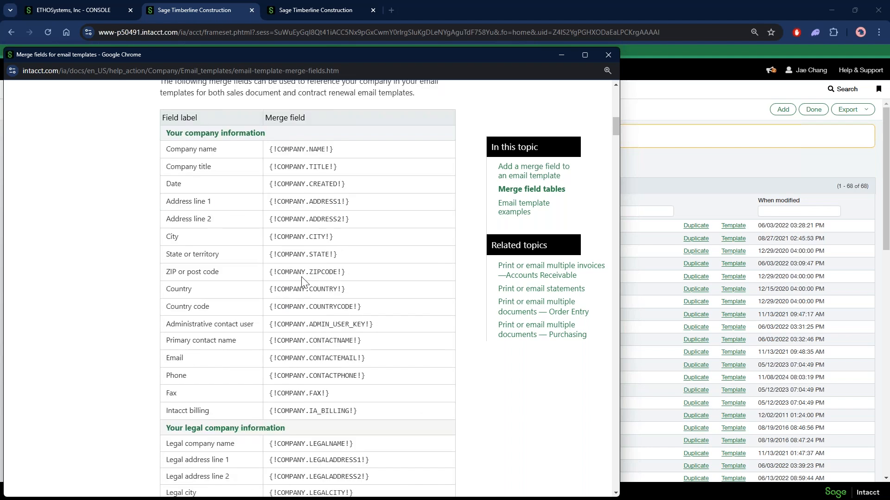
{"action": "scroll", "coordinate": [275, 148], "scroll_direction": "down", "scroll_amount": 3}
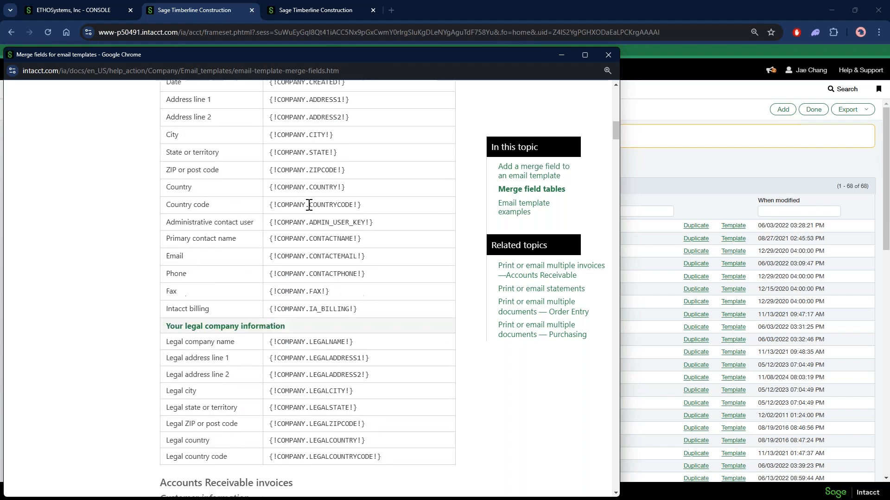
{"action": "scroll", "coordinate": [326, 199], "scroll_direction": "down", "scroll_amount": 7}
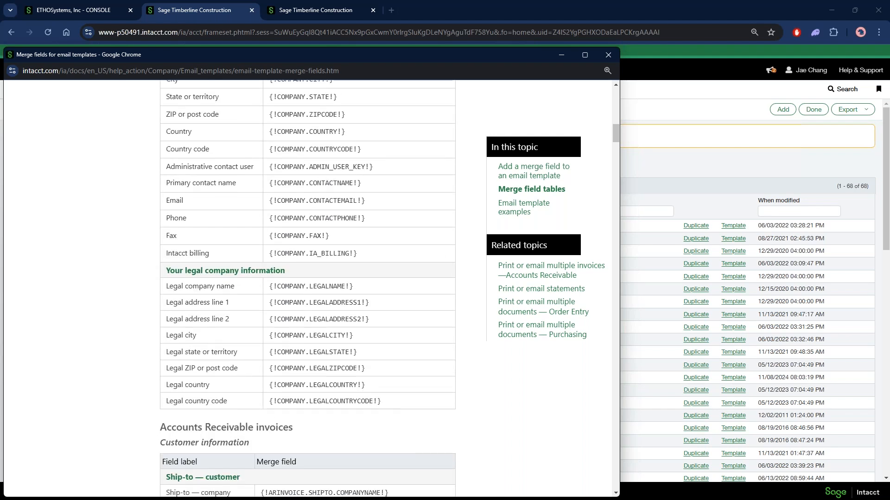
{"action": "scroll", "coordinate": [317, 206], "scroll_direction": "down", "scroll_amount": 14}
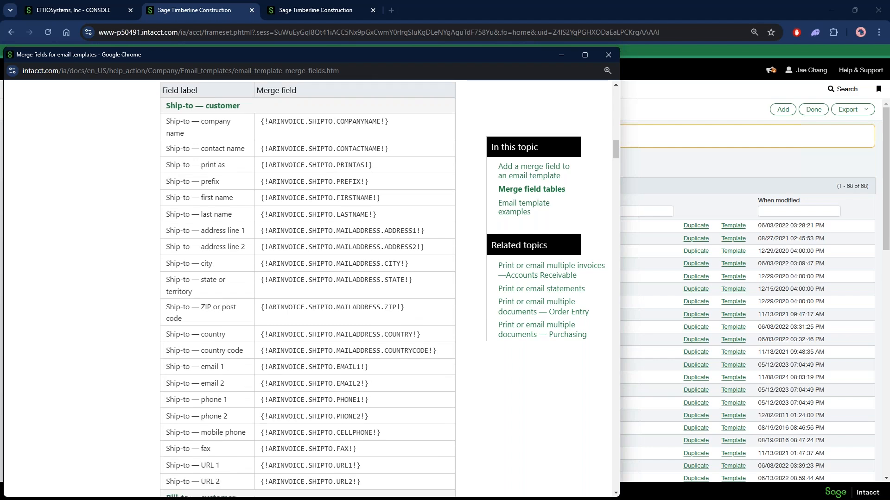
{"action": "scroll", "coordinate": [316, 206], "scroll_direction": "down", "scroll_amount": 14}
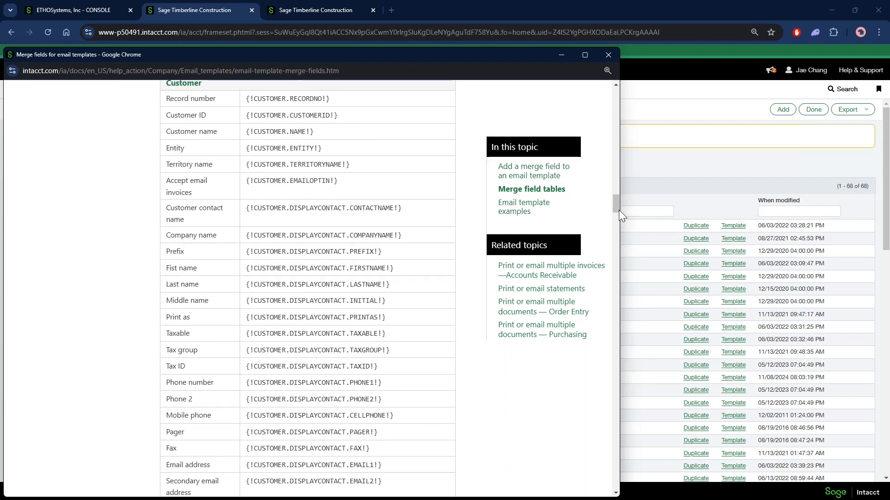
{"action": "left_click_drag", "start_coordinate": [620, 210], "coordinate": [815, 204]}
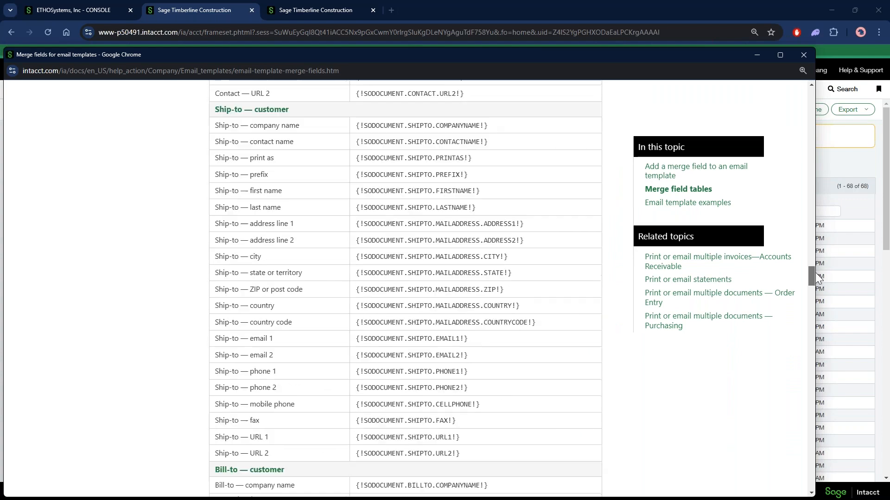
{"action": "left_click_drag", "start_coordinate": [815, 276], "coordinate": [839, 442]}
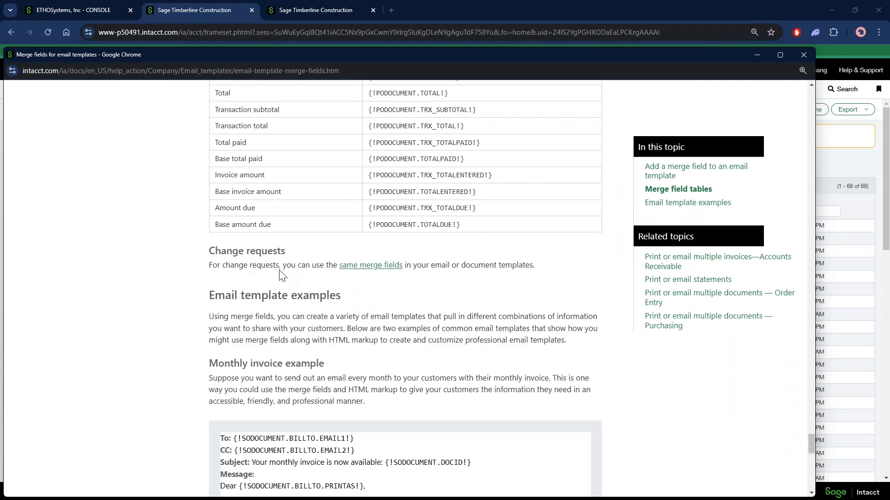
{"action": "scroll", "coordinate": [445, 296], "scroll_direction": "down", "scroll_amount": 18}
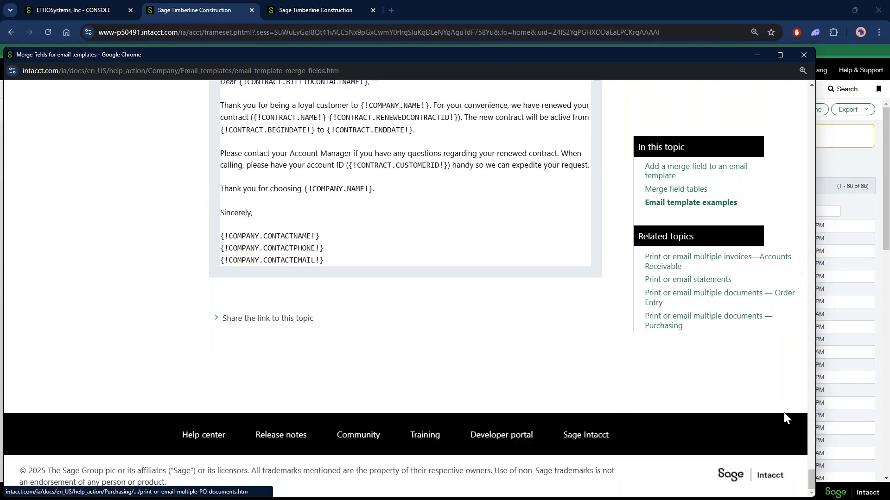
{"action": "left_click_drag", "start_coordinate": [811, 480], "coordinate": [839, 93]}
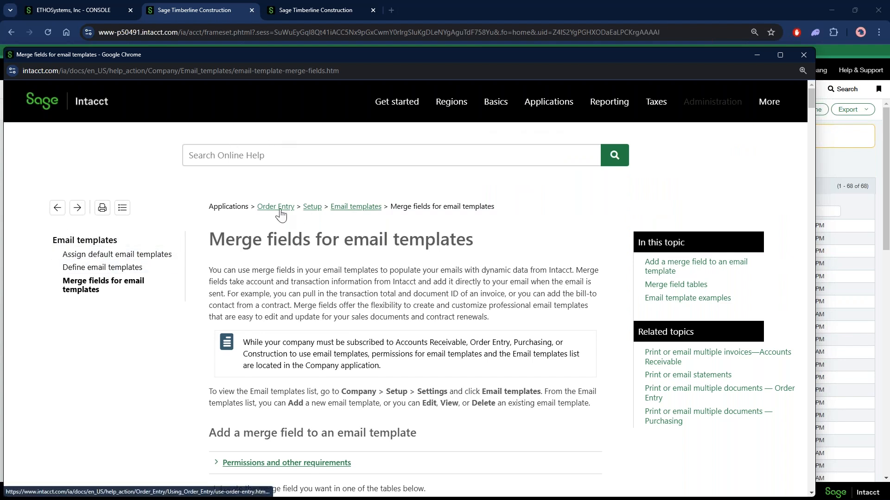
Open the Email templates section of the help, look over its related topics and close the help window
{"action": "left_click", "coordinate": [347, 208]}
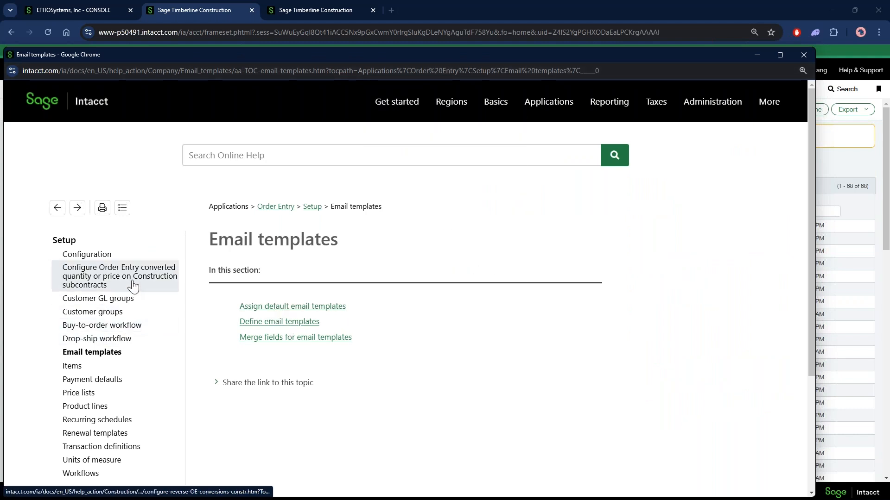
{"action": "scroll", "coordinate": [217, 362], "scroll_direction": "down", "scroll_amount": 2}
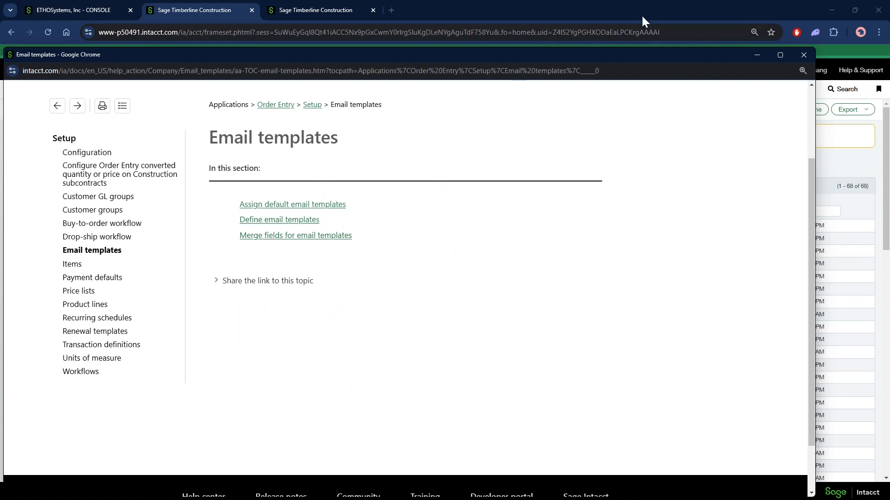
{"action": "left_click", "coordinate": [803, 54]}
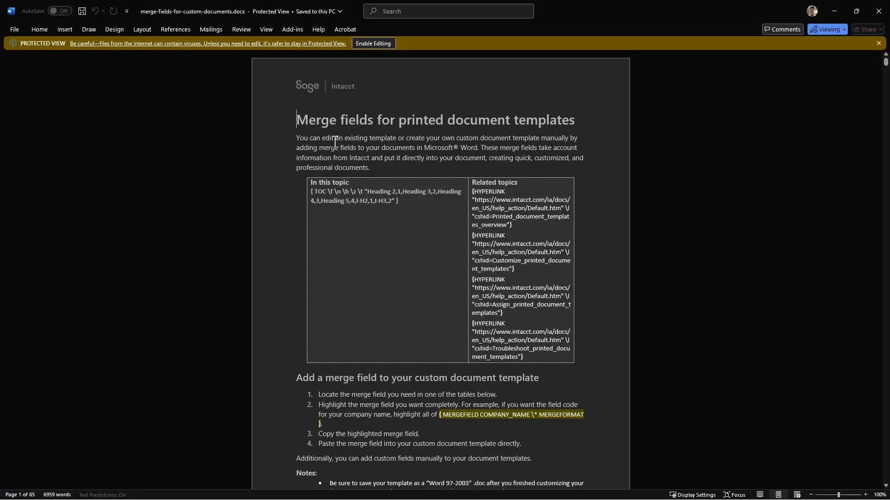
Look through the merge field tables in merge-fields-for-custom-documents.docx, selecting the WHENCREATED merge field under Order Entry sales invoices
{"action": "scroll", "coordinate": [419, 207], "scroll_direction": "down", "scroll_amount": 1}
{"action": "scroll", "coordinate": [432, 216], "scroll_direction": "down", "scroll_amount": 5}
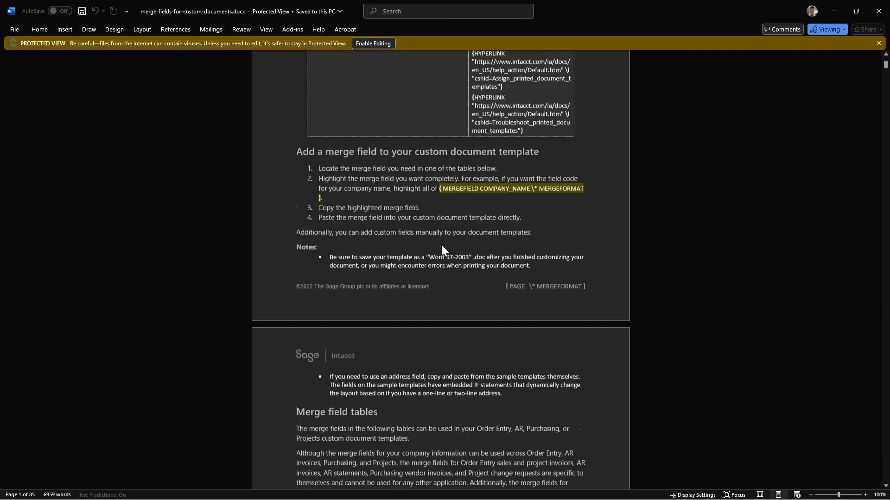
{"action": "left_click_drag", "start_coordinate": [886, 64], "coordinate": [886, 79]}
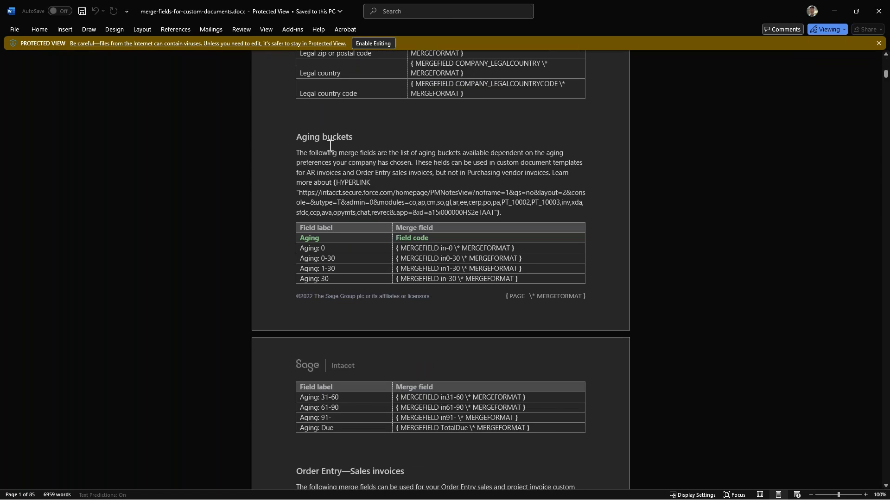
{"action": "scroll", "coordinate": [320, 145], "scroll_direction": "down", "scroll_amount": 5}
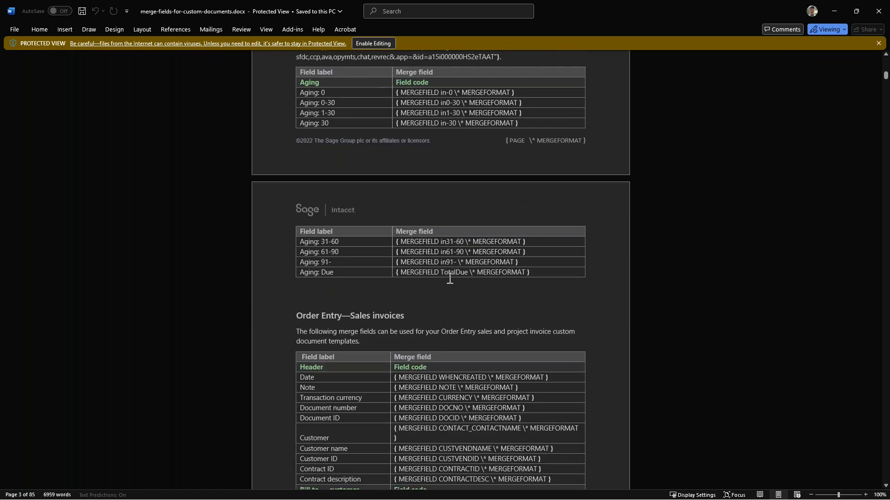
{"action": "scroll", "coordinate": [449, 278], "scroll_direction": "down", "scroll_amount": 6}
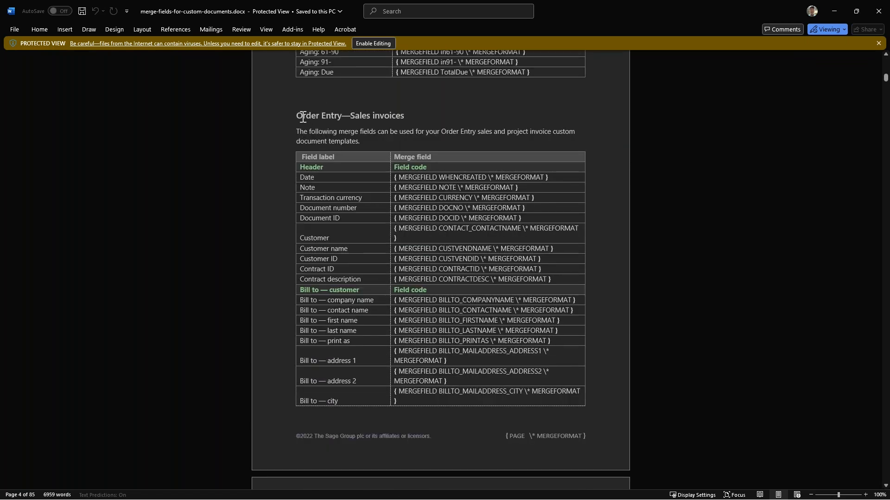
{"action": "left_click", "coordinate": [551, 178]}
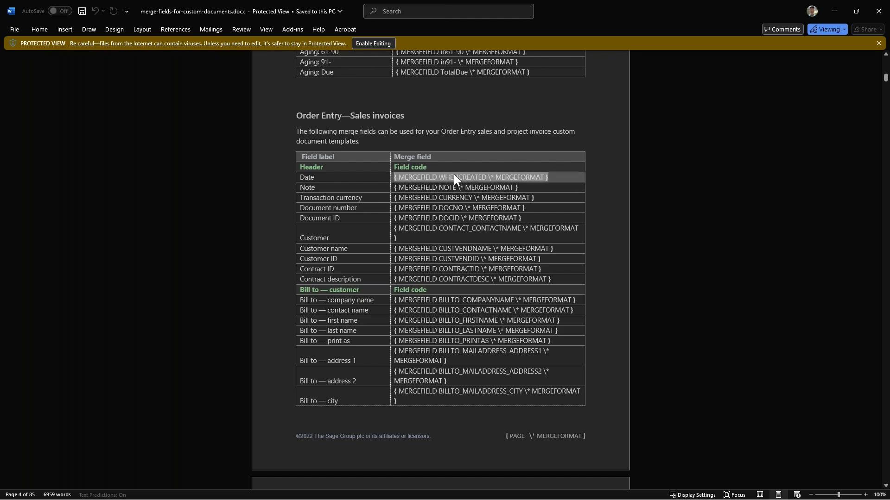
{"action": "scroll", "coordinate": [531, 231], "scroll_direction": "down", "scroll_amount": 8}
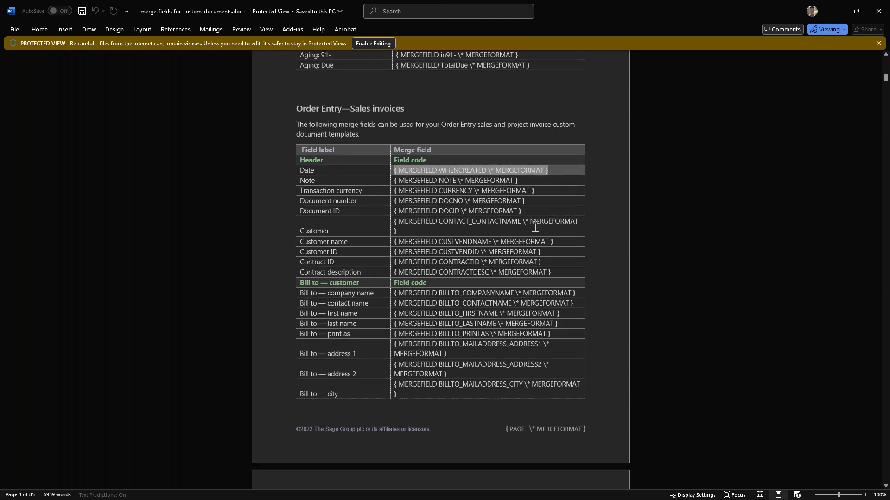
{"action": "scroll", "coordinate": [531, 230], "scroll_direction": "down", "scroll_amount": 20}
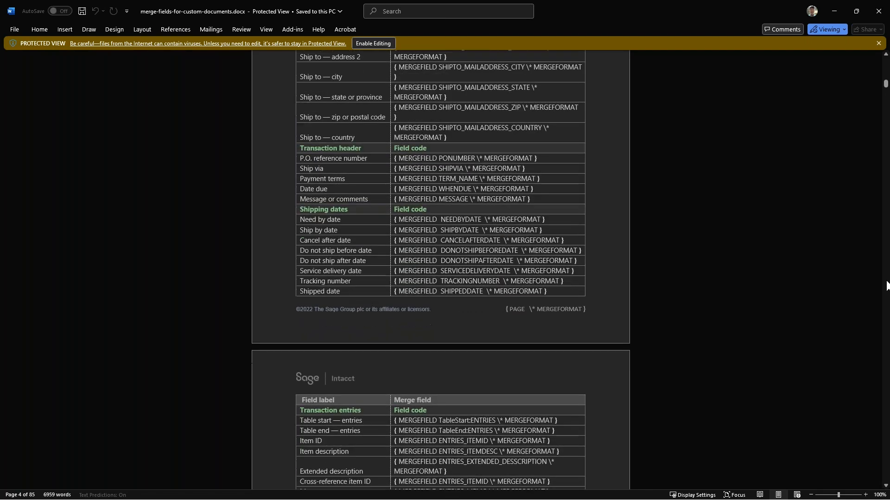
{"action": "scroll", "coordinate": [886, 285], "scroll_direction": "down", "scroll_amount": 20}
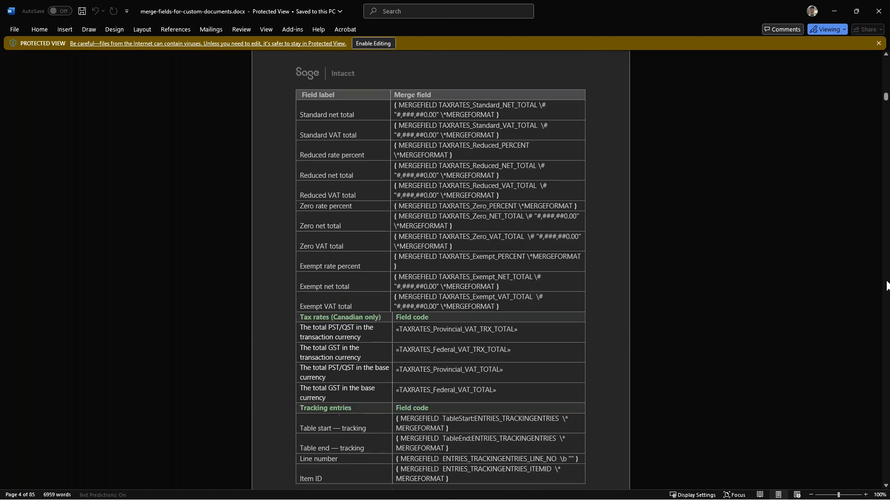
Search the merge field reference for "purchasing" and go to the section Purchasing—Vendor invoices or Purchase invoices
{"action": "scroll", "coordinate": [886, 285], "scroll_direction": "down", "scroll_amount": 20}
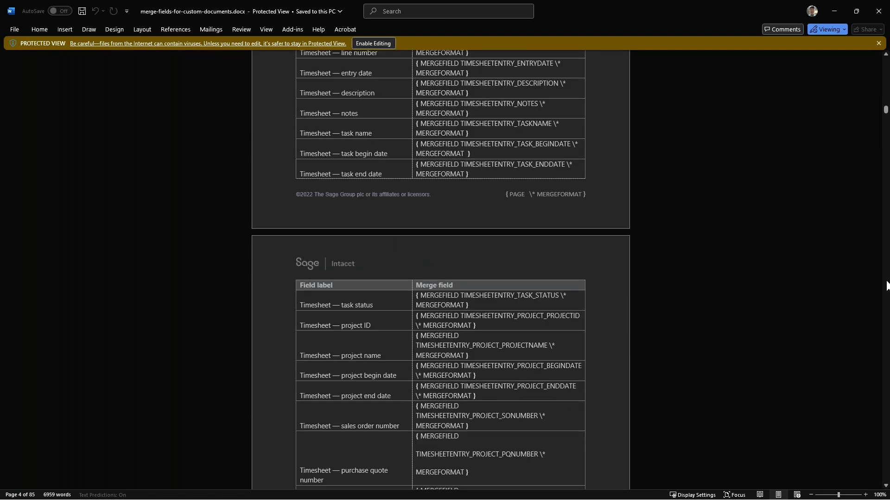
{"action": "scroll", "coordinate": [887, 285], "scroll_direction": "down", "scroll_amount": 20}
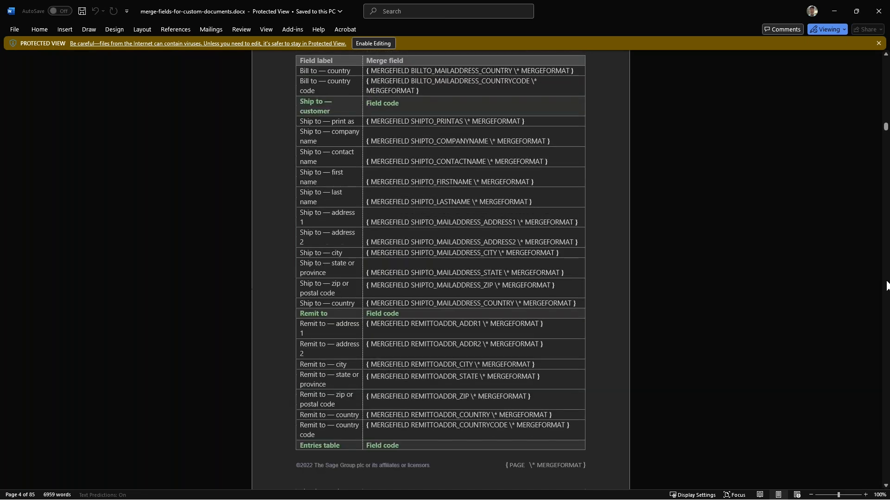
{"action": "key", "text": "ctrl+f"}
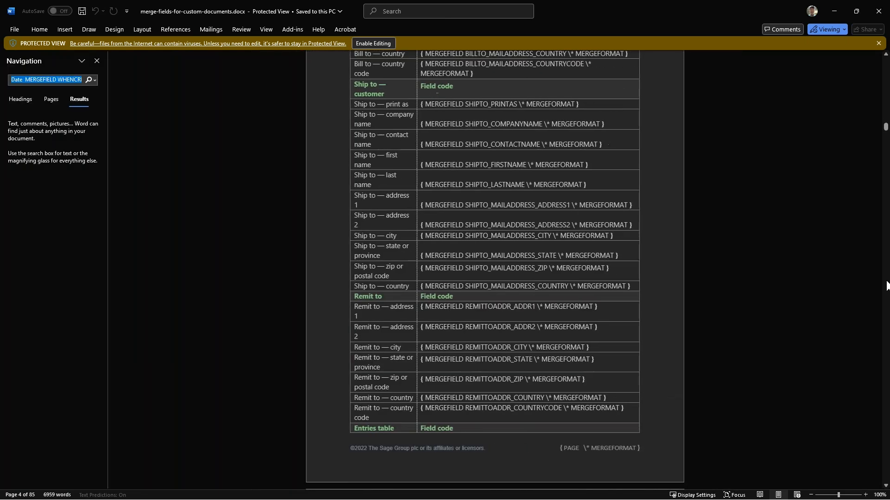
{"action": "type", "text": "purc"}
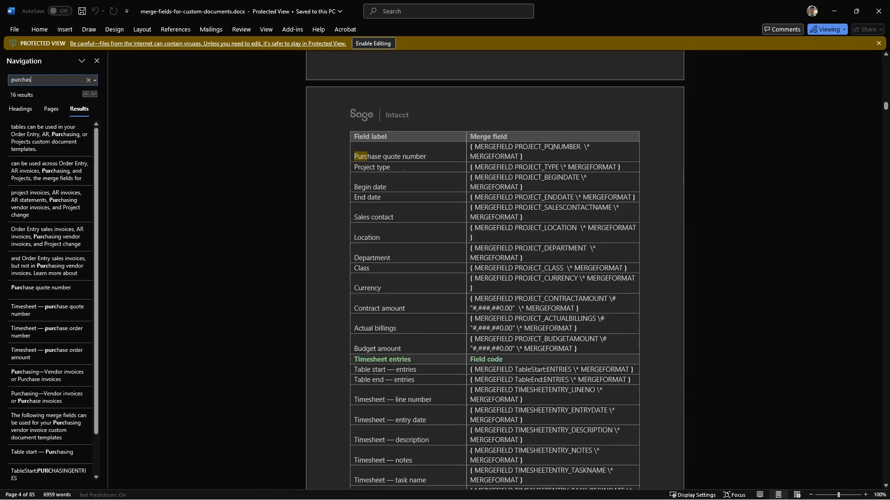
{"action": "type", "text": "has"}
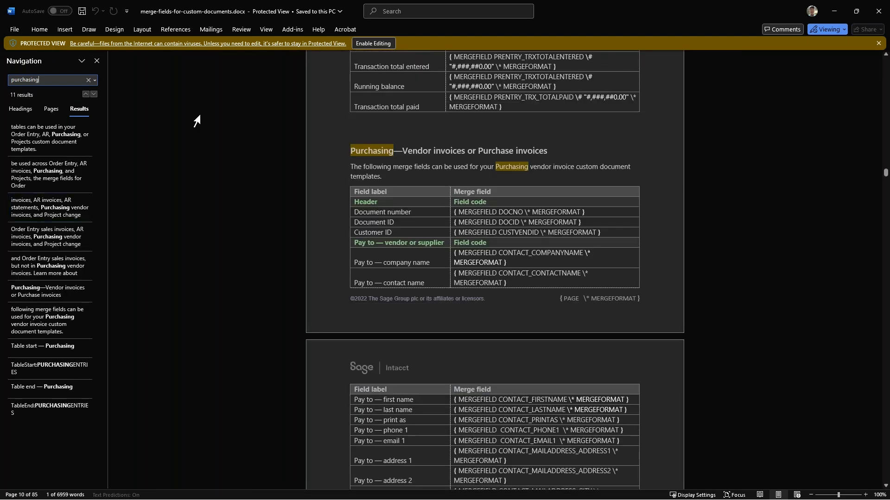
{"action": "scroll", "coordinate": [442, 197], "scroll_direction": "down", "scroll_amount": 2}
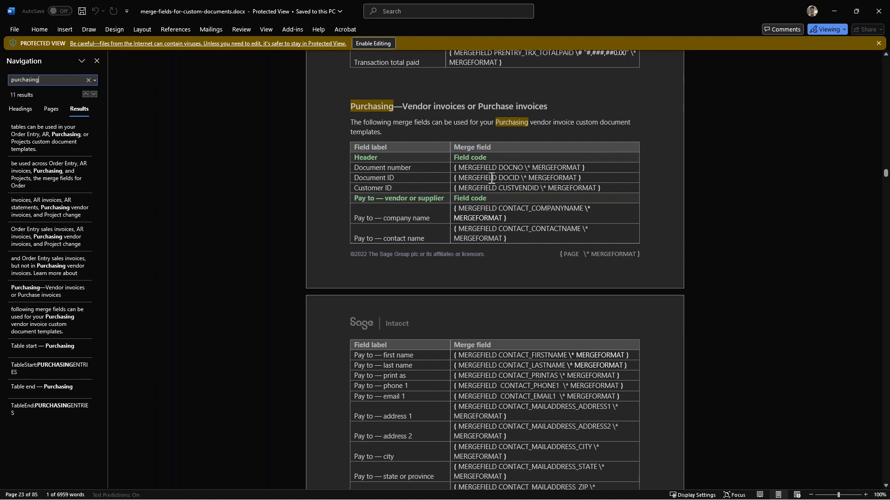
Copy the DOCID merge field from the Document ID row of the Purchasing header fields
{"action": "left_click", "coordinate": [589, 179]}
{"action": "left_click", "coordinate": [544, 182]}
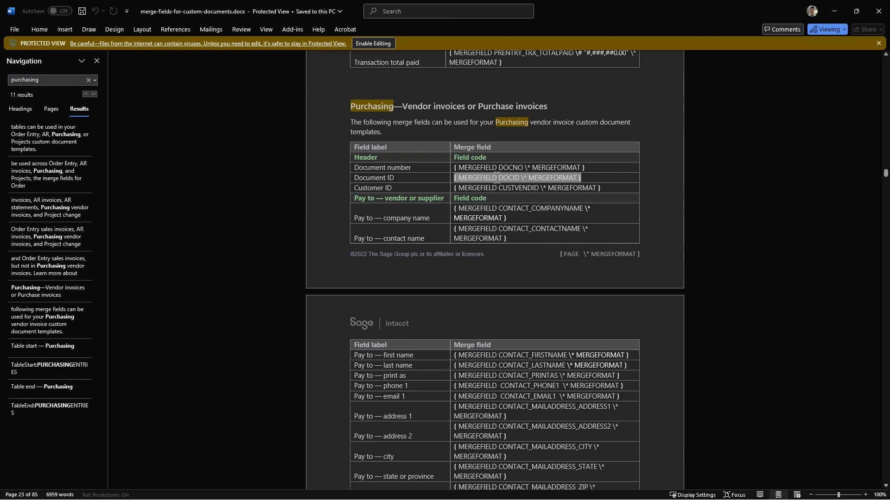
{"action": "right_click", "coordinate": [497, 179]}
{"action": "left_click", "coordinate": [520, 207]}
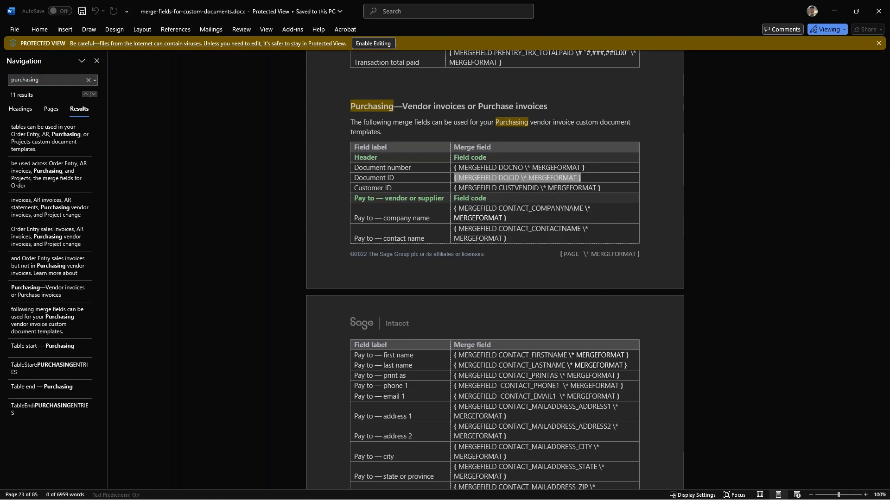
Switch to the purchase order template, undo the last edit and paste the DOCID merge field below the line item table
{"action": "key", "text": "alt+Tab"}
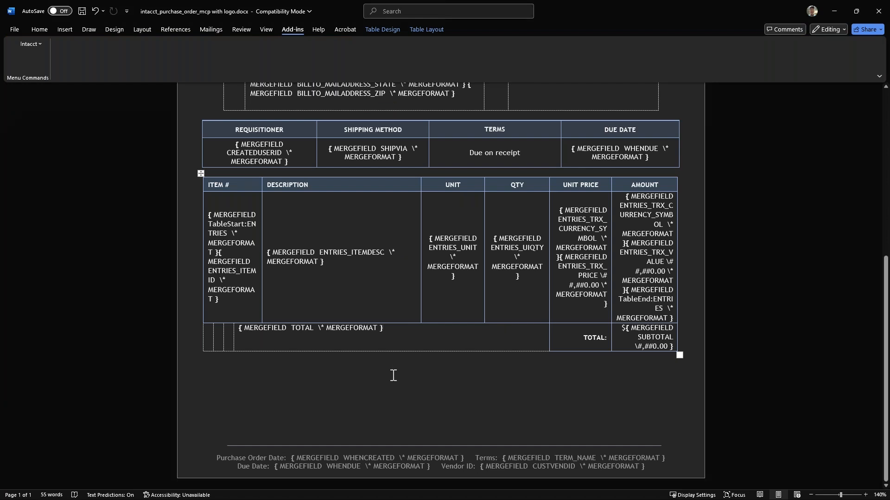
{"action": "key", "text": "ctrl+z"}
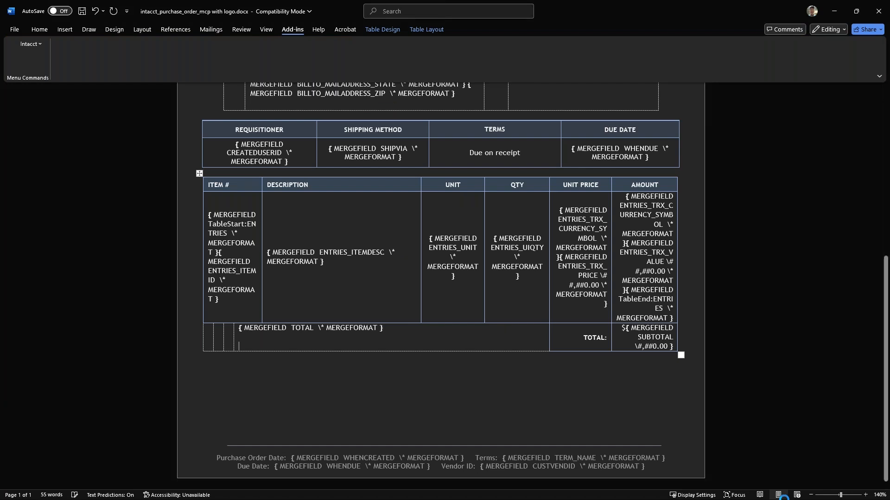
{"action": "left_click", "coordinate": [266, 370]}
{"action": "right_click", "coordinate": [267, 365]}
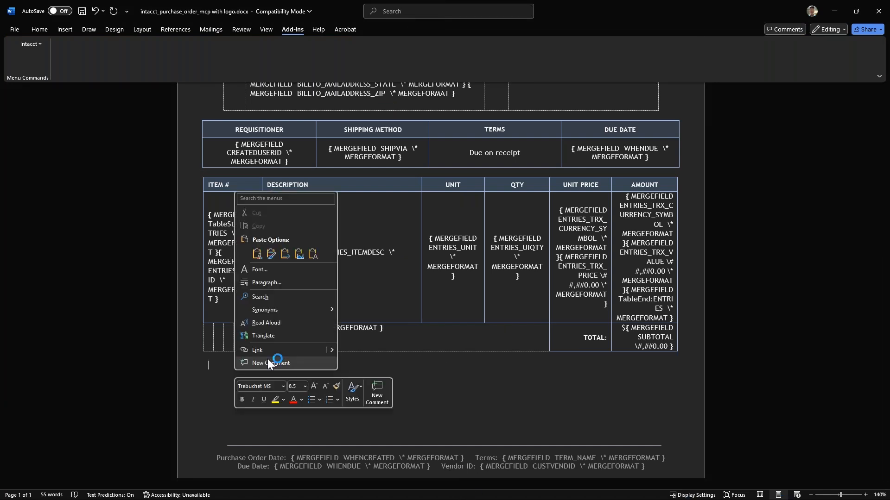
{"action": "left_click", "coordinate": [284, 255]}
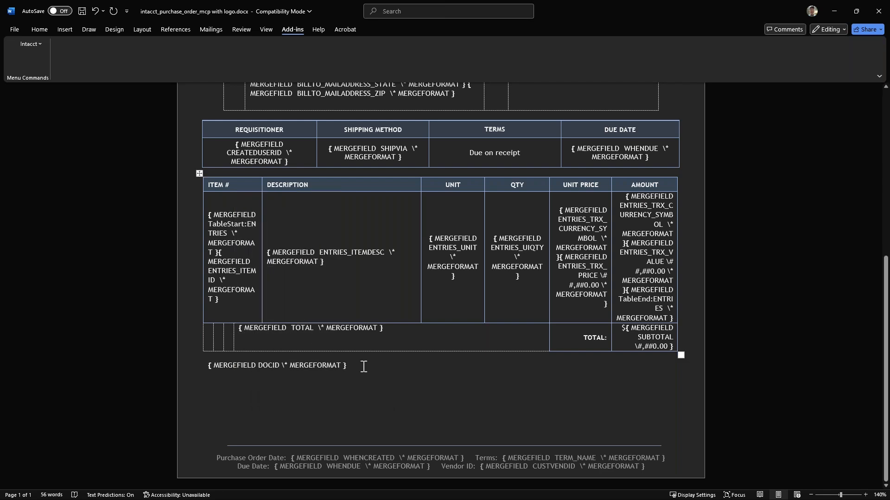
Cut the pasted DOCID merge field from below the line item table
{"action": "left_click_drag", "start_coordinate": [358, 370], "coordinate": [232, 366]}
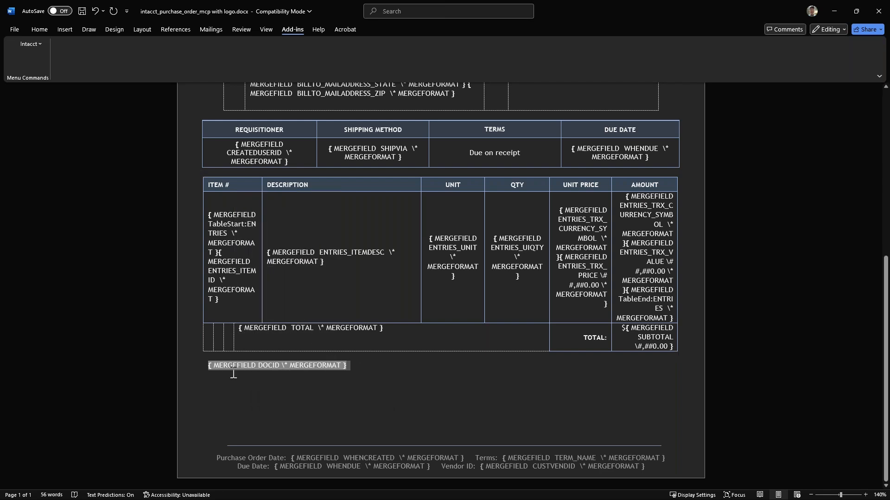
{"action": "right_click", "coordinate": [232, 365]}
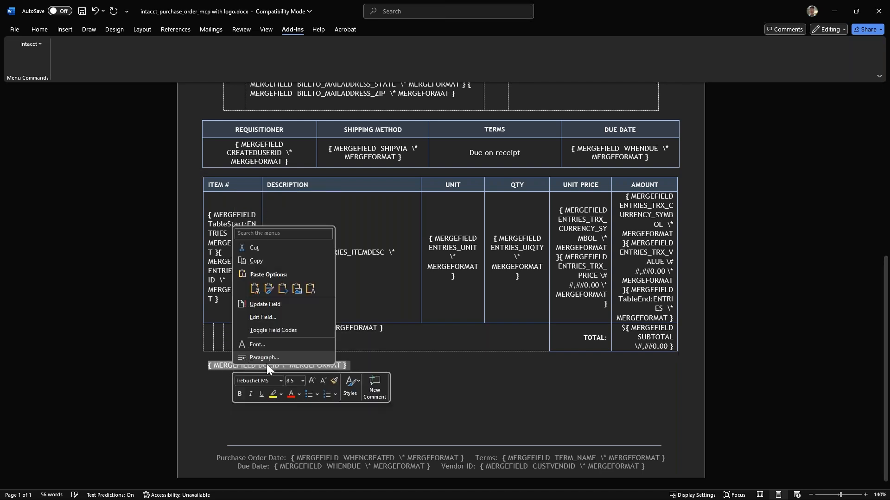
{"action": "left_click", "coordinate": [259, 250]}
{"action": "scroll", "coordinate": [553, 265], "scroll_direction": "up", "scroll_amount": 8}
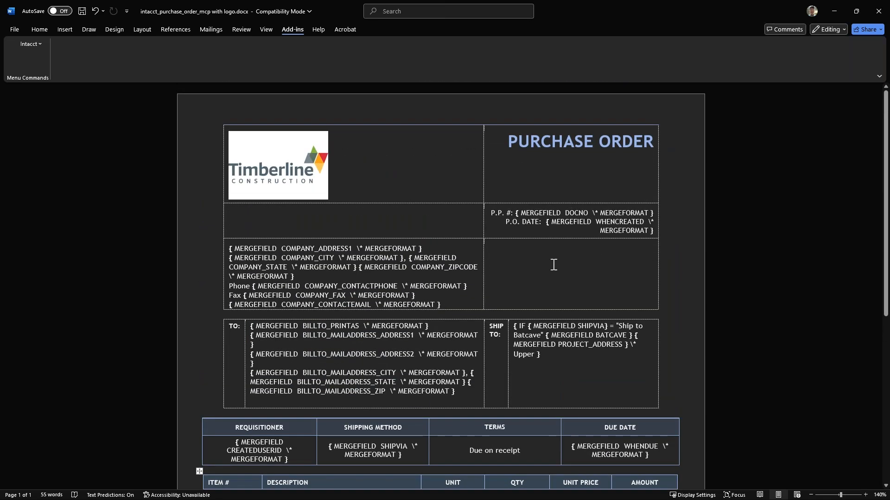
{"action": "scroll", "coordinate": [528, 274], "scroll_direction": "down", "scroll_amount": 5}
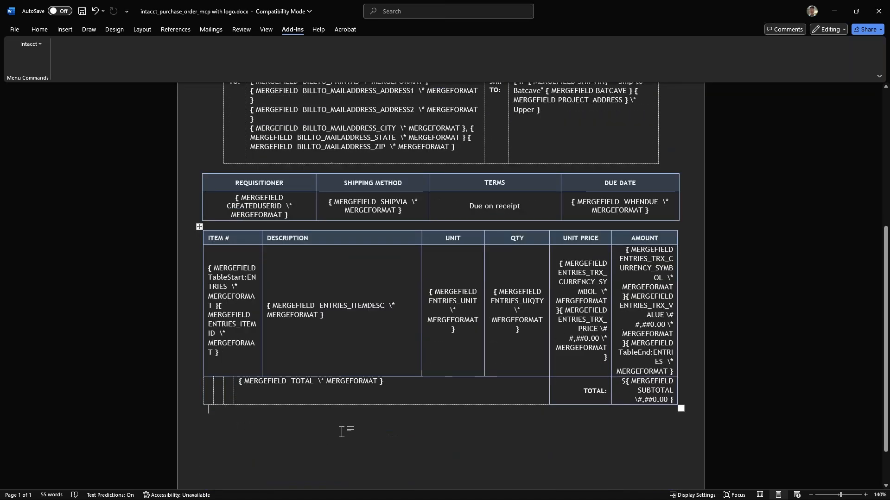
{"action": "scroll", "coordinate": [396, 385], "scroll_direction": "up", "scroll_amount": 4}
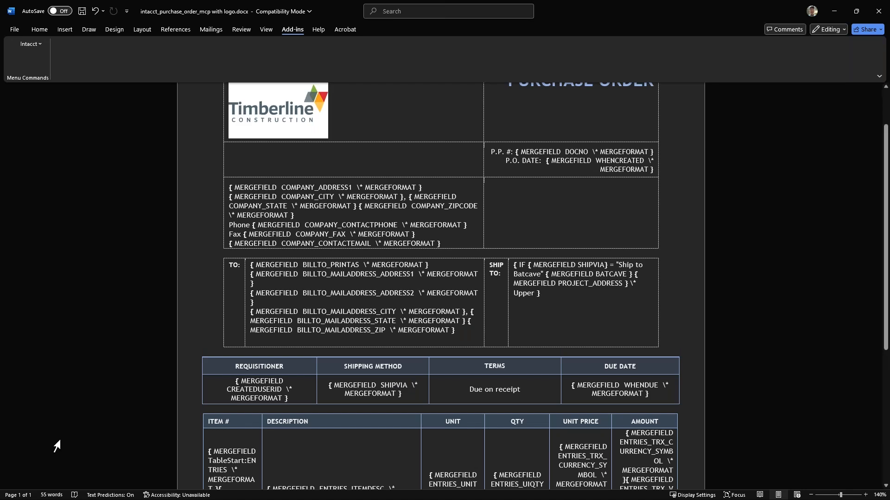
{"action": "scroll", "coordinate": [58, 446], "scroll_direction": "down", "scroll_amount": 4}
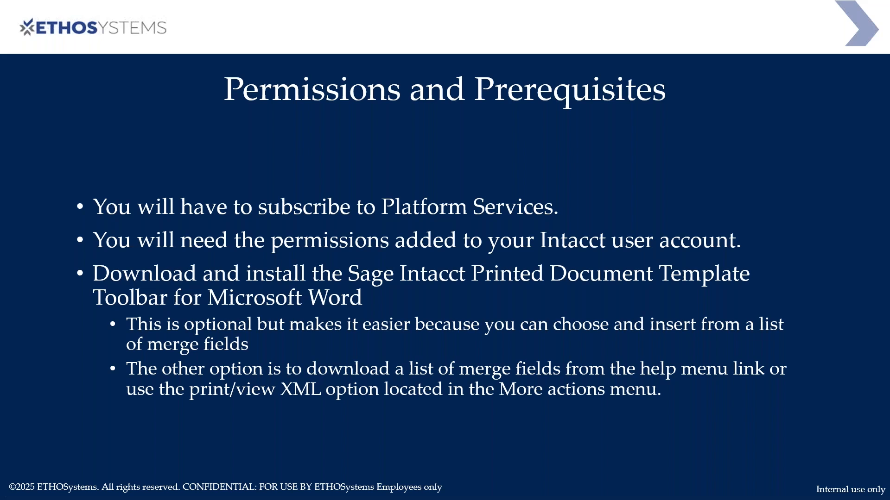
{"action": "key", "text": "Right"}
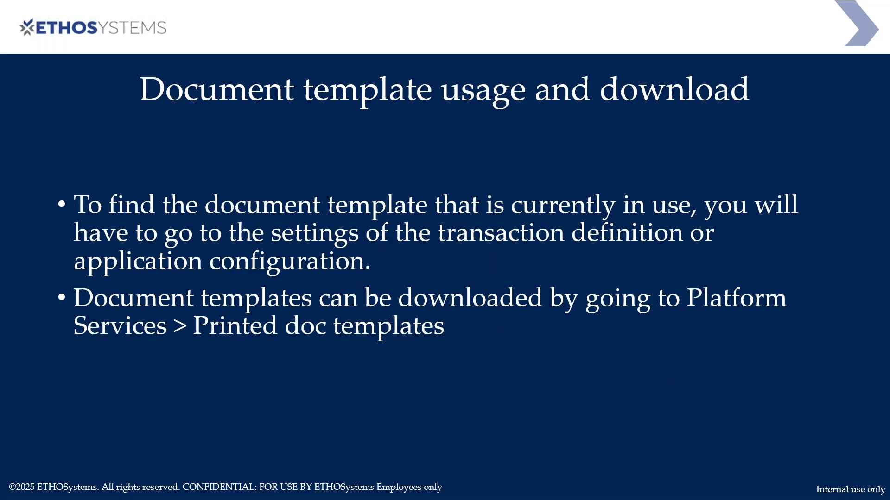
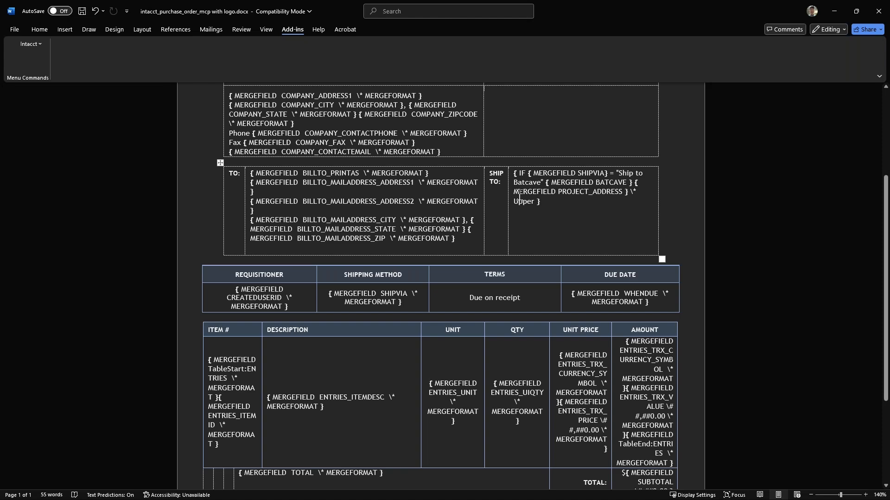
Delete the TOTAL merge field from the row below the line items
{"action": "scroll", "coordinate": [529, 193], "scroll_direction": "down", "scroll_amount": 3}
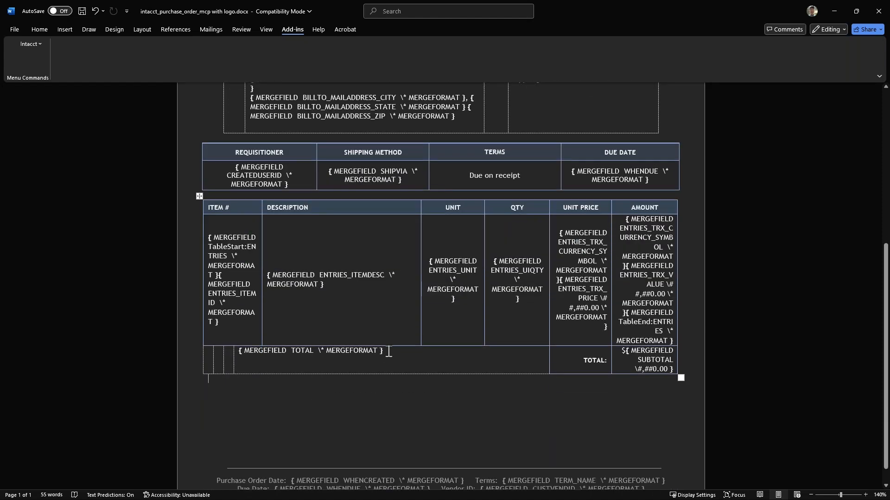
{"action": "left_click_drag", "start_coordinate": [398, 355], "coordinate": [273, 357]}
{"action": "key", "text": "Delete"}
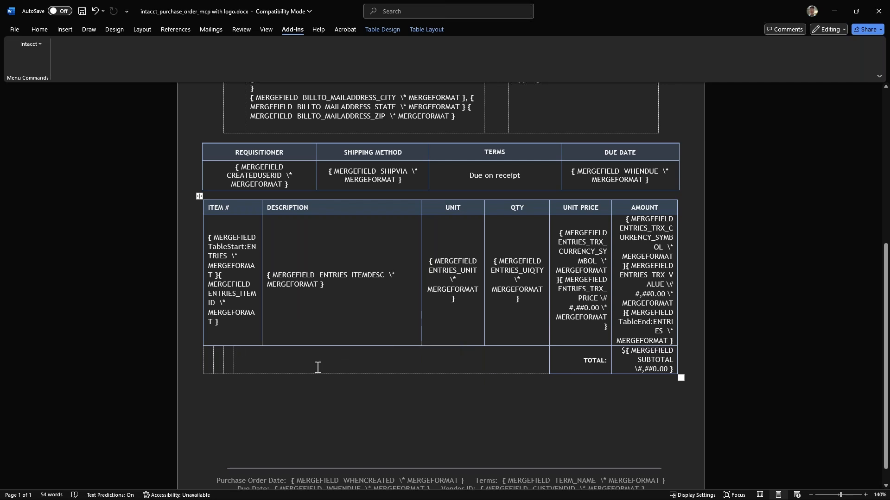
{"action": "type", "text": "{"}
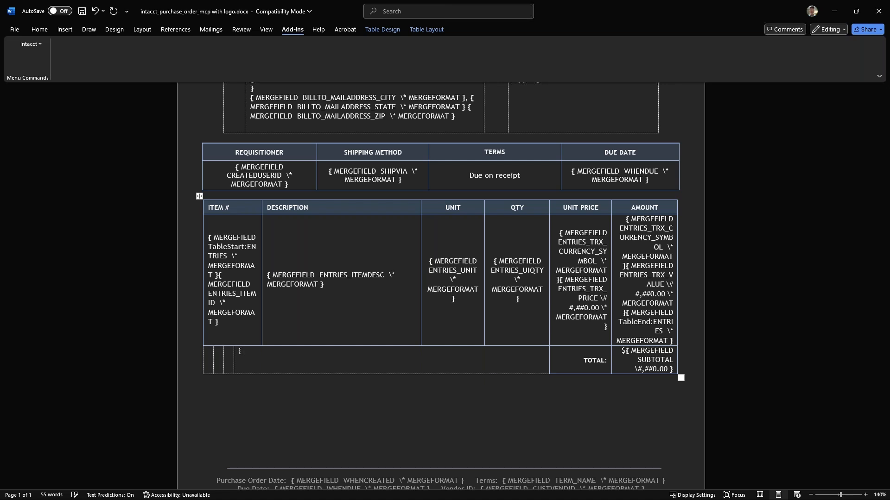
{"action": "type", "text": " MERFIELD"}
{"action": "key", "text": "BackSpace"}
{"action": "key", "text": "BackSpace"}
{"action": "key", "text": "BackSpace"}
{"action": "key", "text": "BackSpace"}
{"action": "key", "text": "BackSpace"}
{"action": "type", "text": "GEFIELD"}
{"action": "key", "text": "BackSpace"}
{"action": "key", "text": "BackSpace"}
{"action": "key", "text": "BackSpace"}
{"action": "key", "text": "BackSpace"}
{"action": "key", "text": "BackSpace"}
{"action": "key", "text": "BackSpace"}
{"action": "key", "text": "BackSpace"}
{"action": "key", "text": "BackSpace"}
{"action": "key", "text": "BackSpace"}
{"action": "key", "text": "BackSpace"}
{"action": "key", "text": "BackSpace"}
{"action": "key", "text": "BackSpace"}
{"action": "key", "text": "BackSpace"}
Insert a merge field in the empty cell below the line items with the code MERGEFIELD TOTAL \##,##0.00
{"action": "key", "text": "ctrl+F9"}
{"action": "type", "text": "MERGEFIELD "}
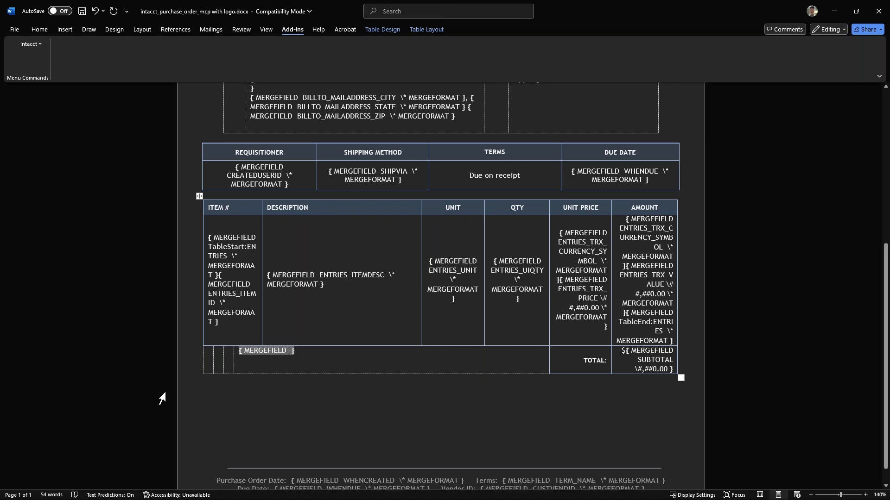
{"action": "type", "text": "TOTAL"}
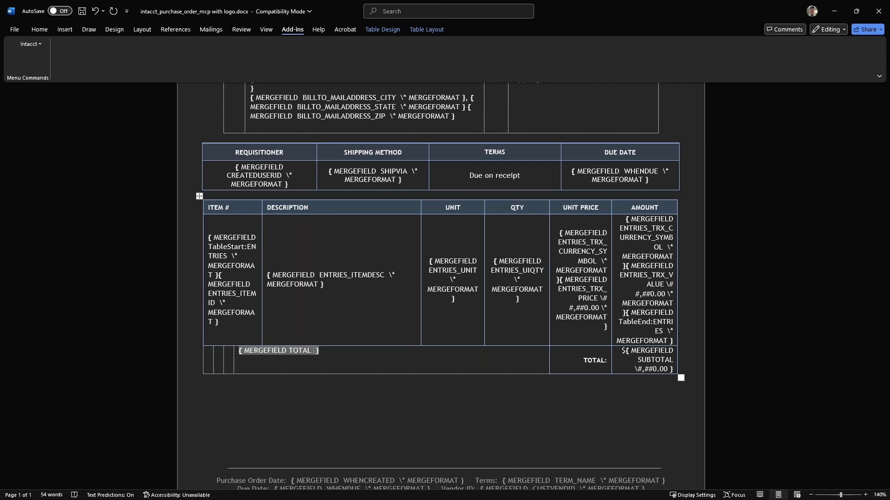
{"action": "type", "text": "\\#"}
{"action": "type", "text": "#,##0.00"}
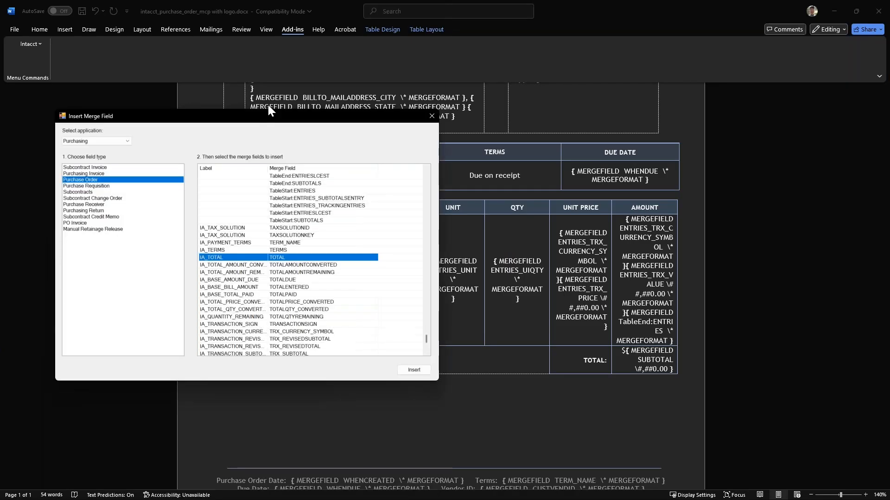
Browse the insertable Purchase Order merge fields, from the transaction totals back to the ship-to contact fields, and close the list without inserting any
{"action": "scroll", "coordinate": [264, 209], "scroll_direction": "down", "scroll_amount": 1}
{"action": "left_click", "coordinate": [260, 180]}
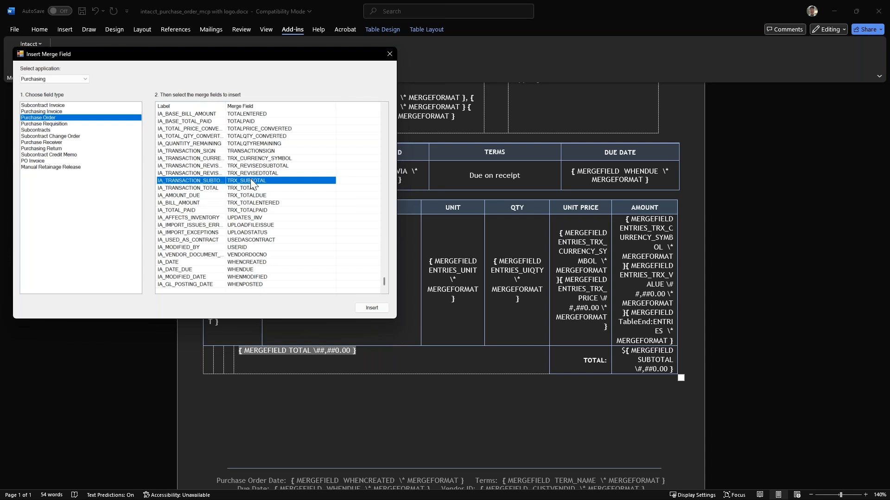
{"action": "scroll", "coordinate": [250, 179], "scroll_direction": "up", "scroll_amount": 8}
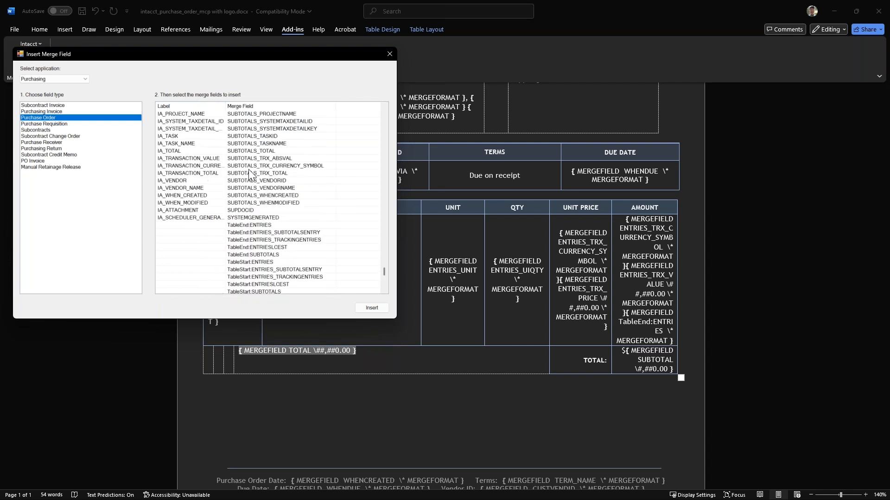
{"action": "left_click", "coordinate": [246, 158]}
{"action": "left_click", "coordinate": [243, 130]}
{"action": "left_click", "coordinate": [233, 165]}
{"action": "scroll", "coordinate": [246, 198], "scroll_direction": "up", "scroll_amount": 1}
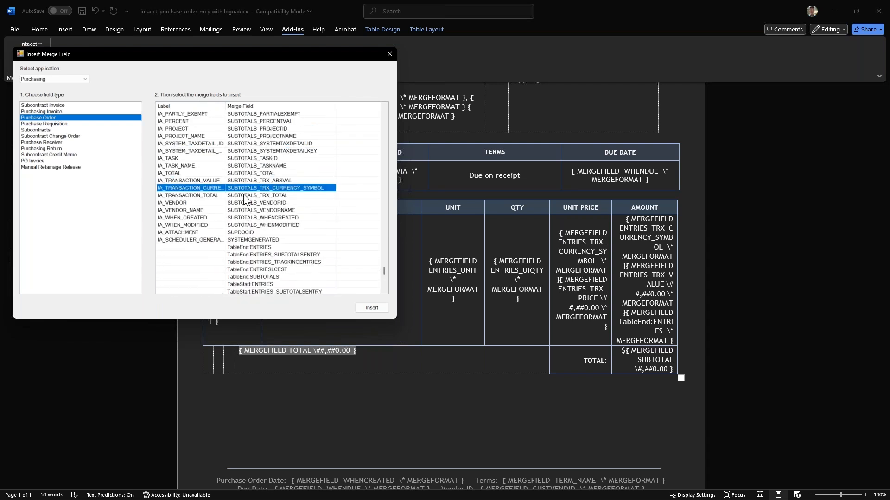
{"action": "scroll", "coordinate": [245, 199], "scroll_direction": "up", "scroll_amount": 3}
{"action": "left_click", "coordinate": [243, 195]}
{"action": "left_click", "coordinate": [241, 152]}
{"action": "left_click", "coordinate": [246, 121]}
{"action": "scroll", "coordinate": [251, 176], "scroll_direction": "up", "scroll_amount": 3}
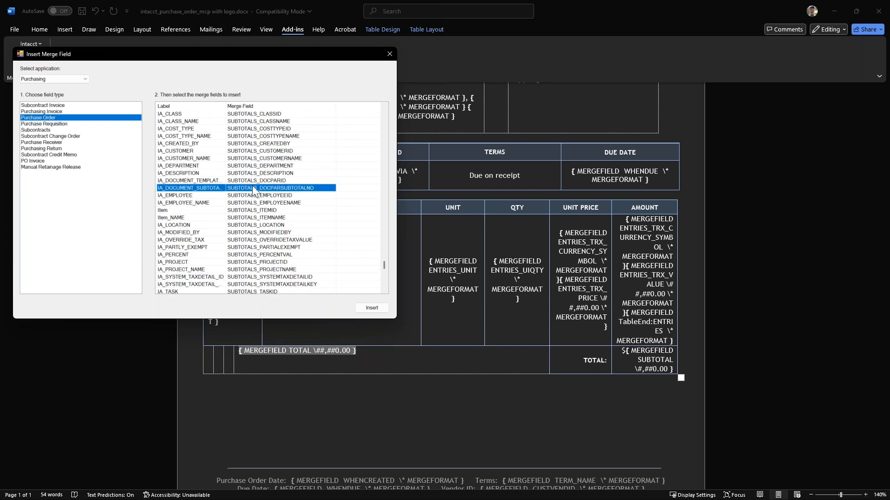
{"action": "scroll", "coordinate": [252, 186], "scroll_direction": "up", "scroll_amount": 3}
{"action": "left_click", "coordinate": [252, 163]}
{"action": "left_click", "coordinate": [248, 129]}
{"action": "scroll", "coordinate": [244, 174], "scroll_direction": "up", "scroll_amount": 4}
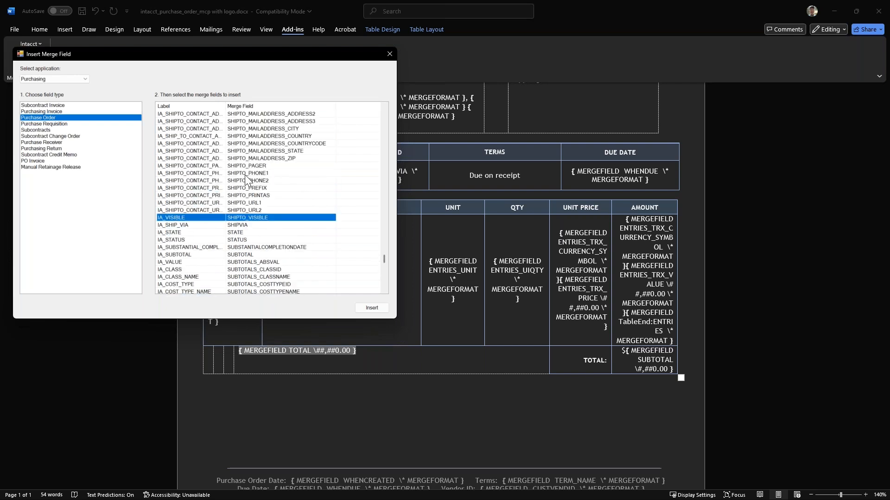
{"action": "left_click", "coordinate": [246, 166]}
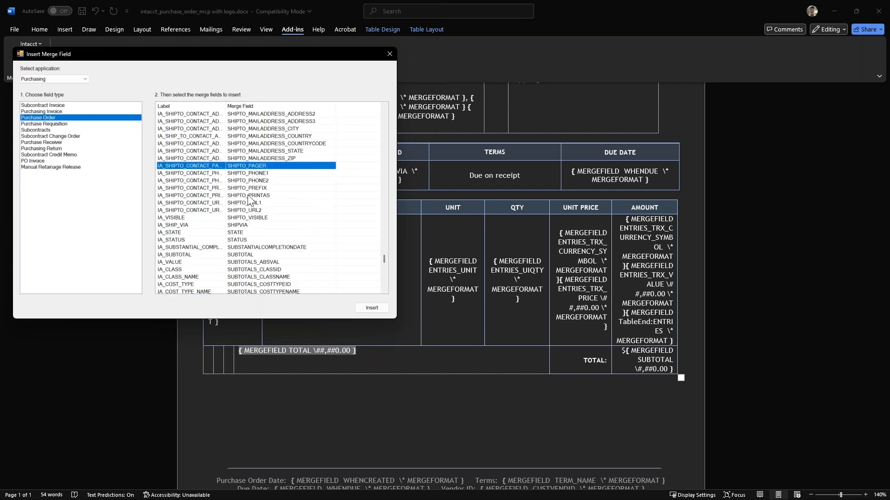
{"action": "scroll", "coordinate": [248, 196], "scroll_direction": "up", "scroll_amount": 3}
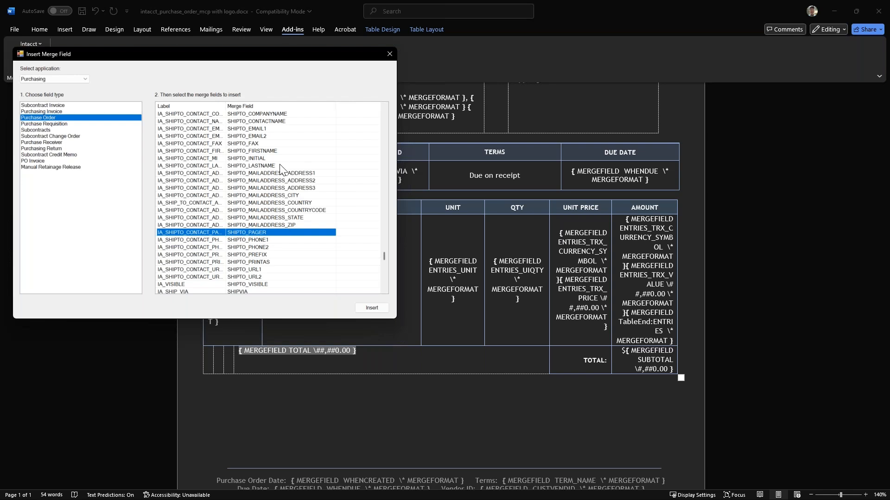
{"action": "left_click", "coordinate": [385, 58]}
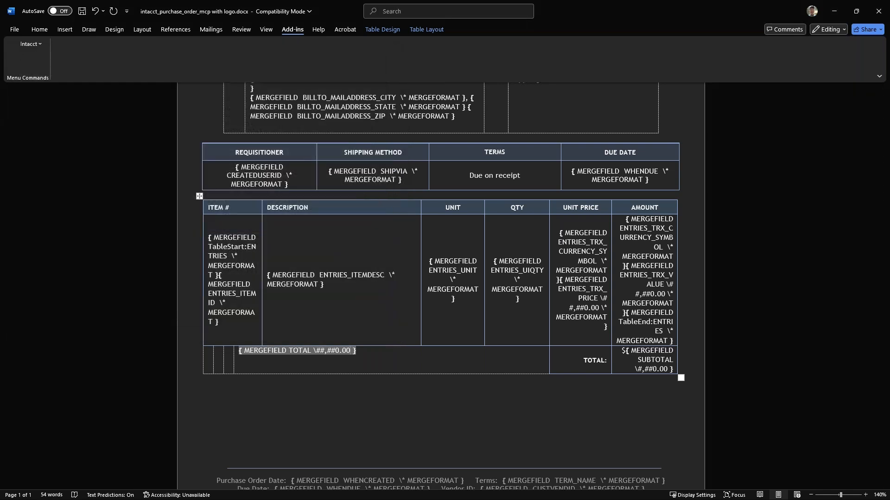
Switch to the purchase order in Sage Intacct and select the text of its Message field
{"action": "key", "text": "alt+Tab"}
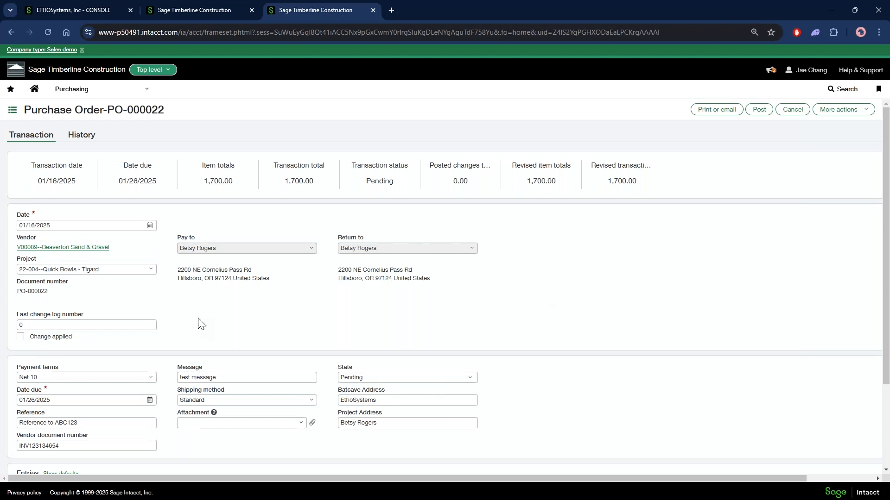
{"action": "scroll", "coordinate": [222, 306], "scroll_direction": "down", "scroll_amount": 2}
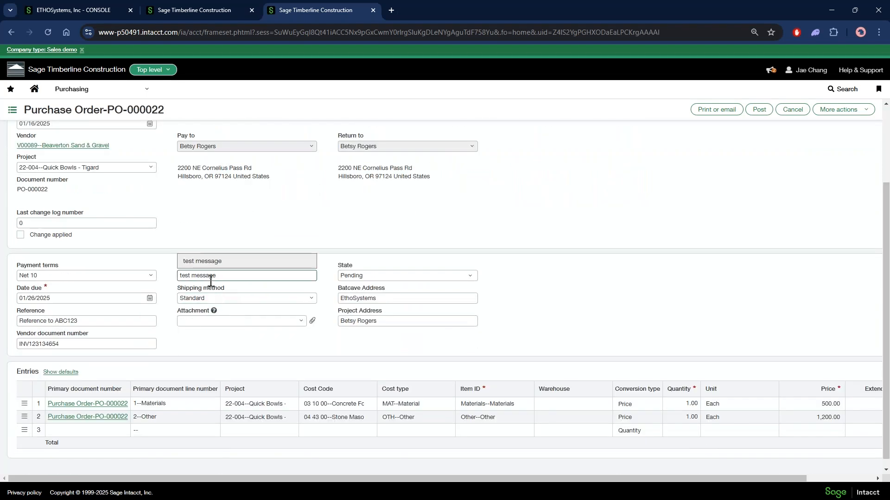
{"action": "left_click", "coordinate": [222, 276]}
{"action": "double_click", "coordinate": [191, 266]}
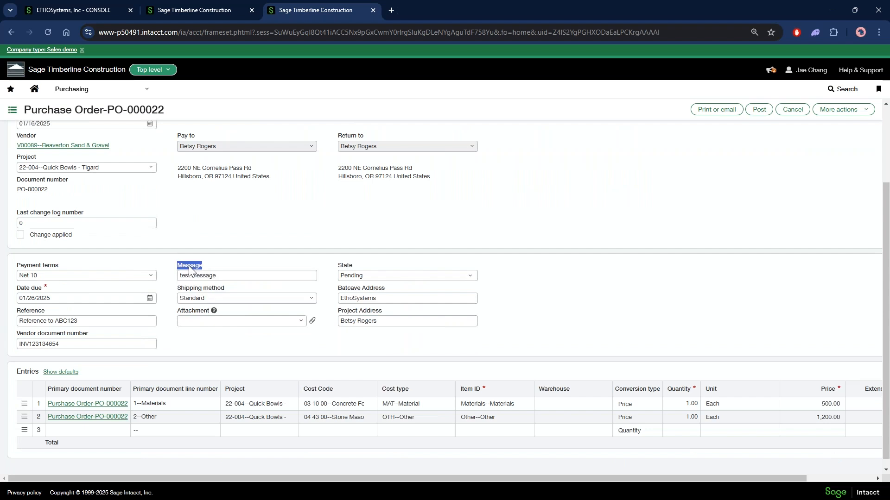
{"action": "left_click", "coordinate": [192, 266]}
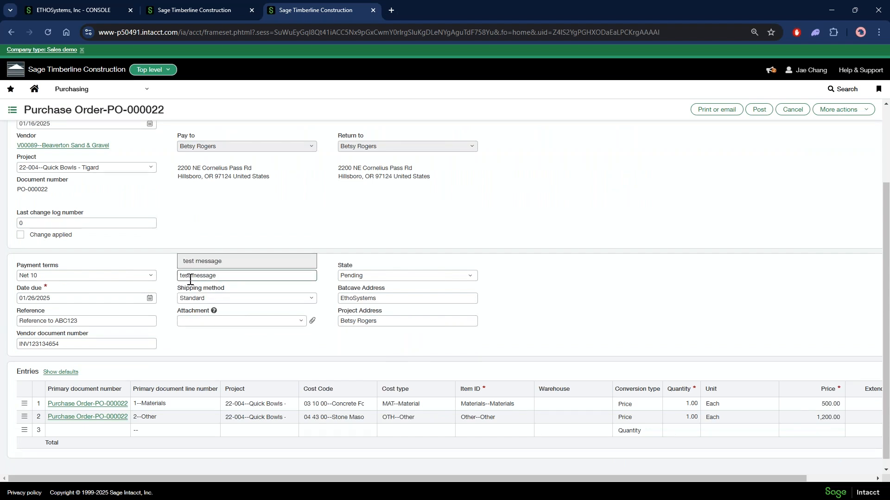
{"action": "left_click", "coordinate": [215, 275]}
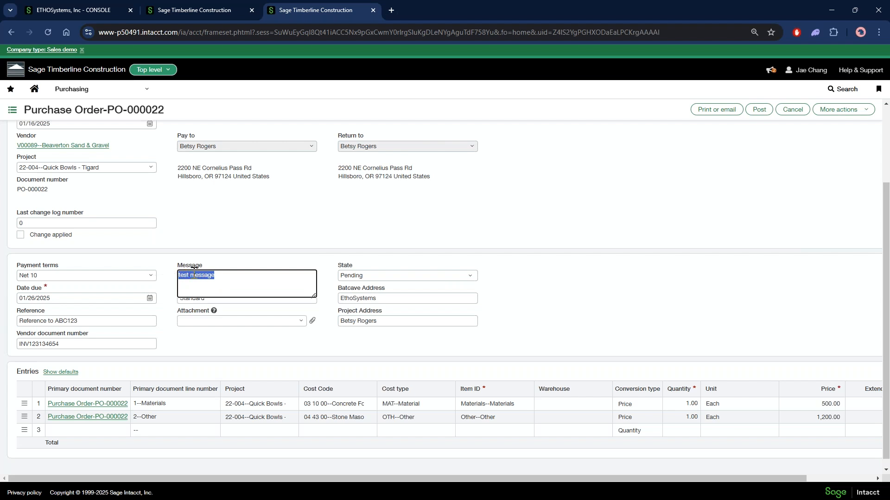
{"action": "left_click", "coordinate": [219, 260]}
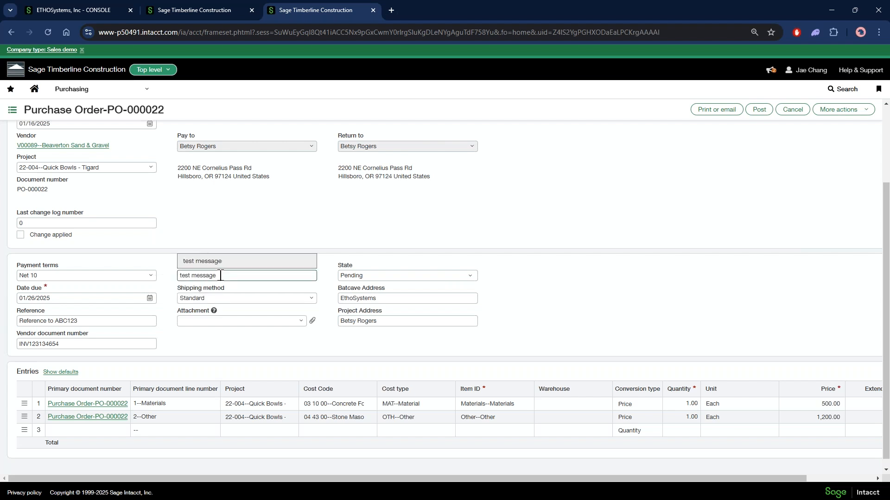
{"action": "left_click", "coordinate": [218, 276]}
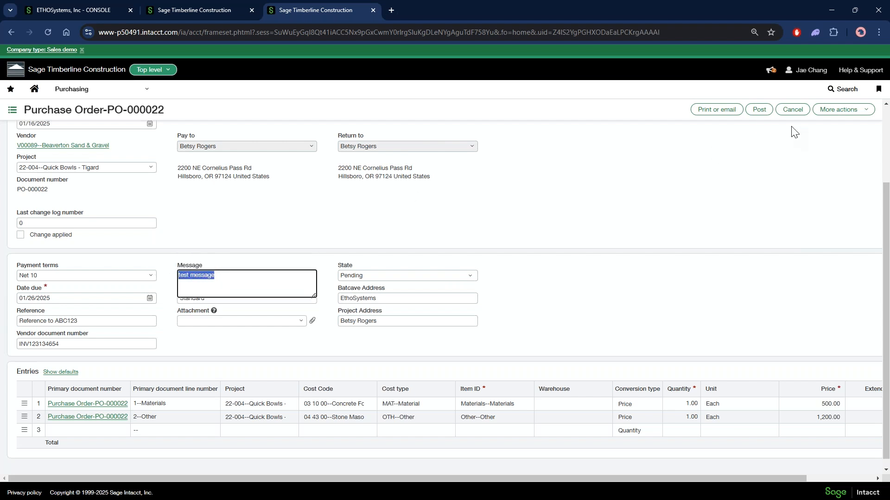
Print the purchase order to XML to view its merge data
{"action": "left_click", "coordinate": [849, 111]}
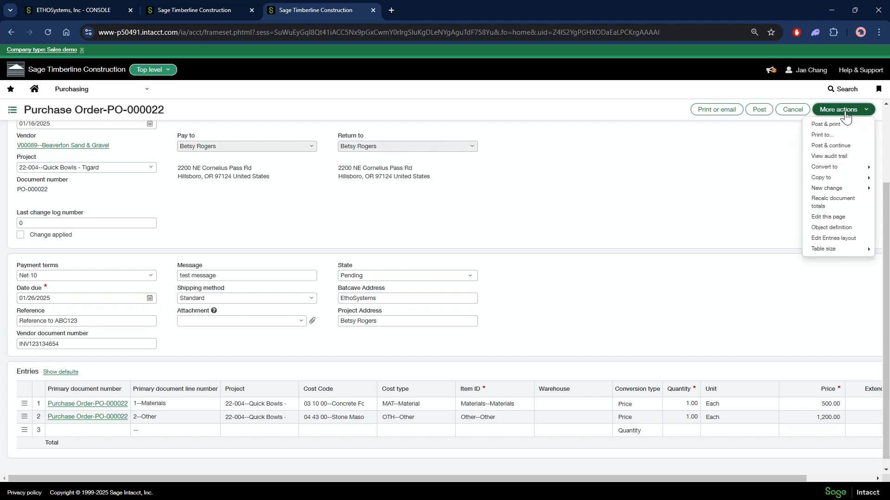
{"action": "left_click", "coordinate": [827, 138]}
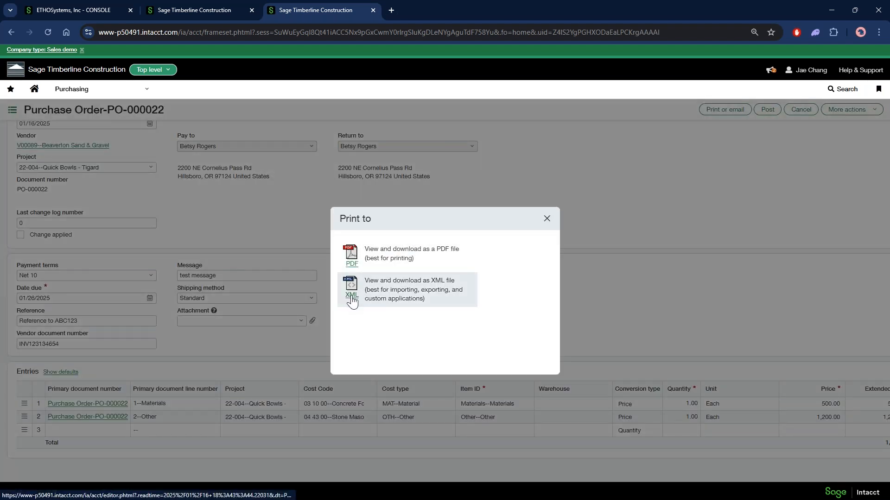
{"action": "left_click", "coordinate": [352, 291]}
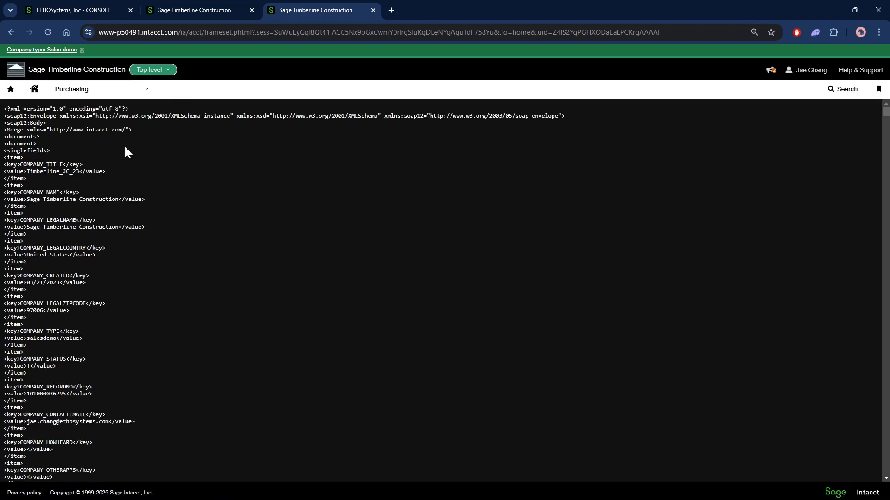
Search the XML for "test message" and copy the key name MESSAGE that belongs to this value
{"action": "key", "text": "ctrl+f"}
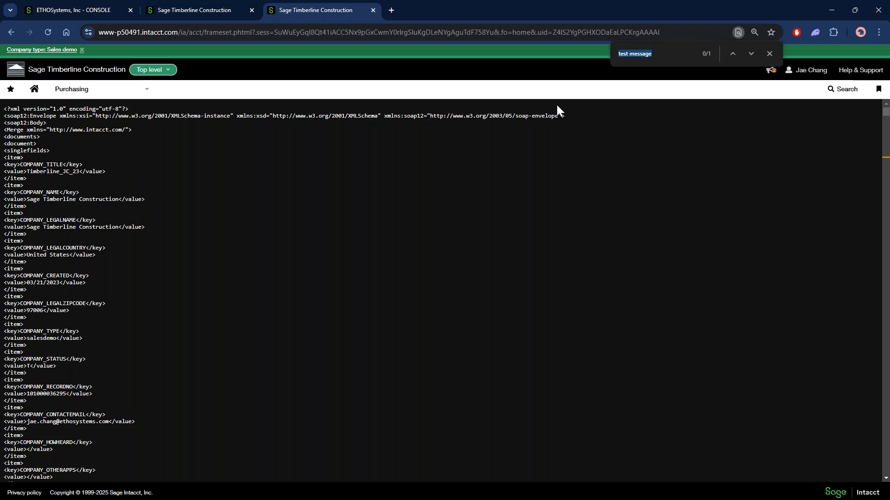
{"action": "key", "text": "Return"}
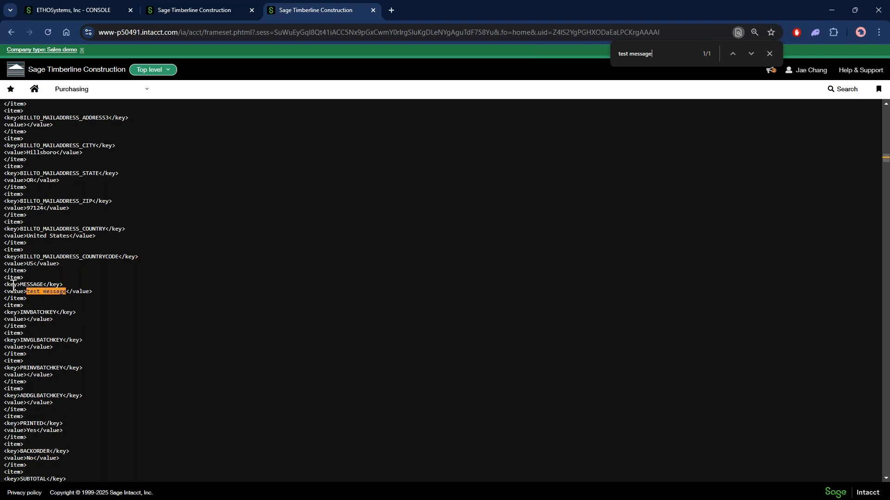
{"action": "left_click_drag", "start_coordinate": [20, 285], "coordinate": [49, 285]}
{"action": "key", "text": "ctrl+c"}
{"action": "left_click", "coordinate": [768, 55]}
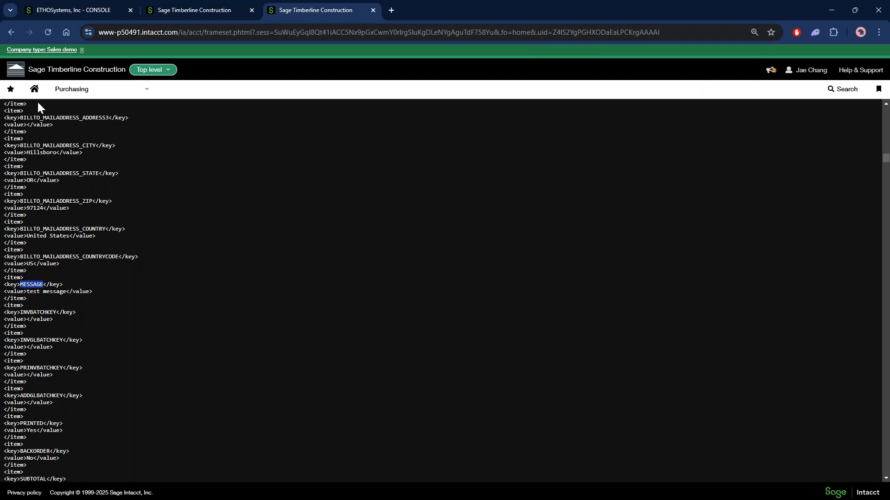
Leave the XML view, switch to the Word purchase order template and replace TOTAL with the copied MESSAGE in the field below the line items
{"action": "left_click", "coordinate": [12, 32]}
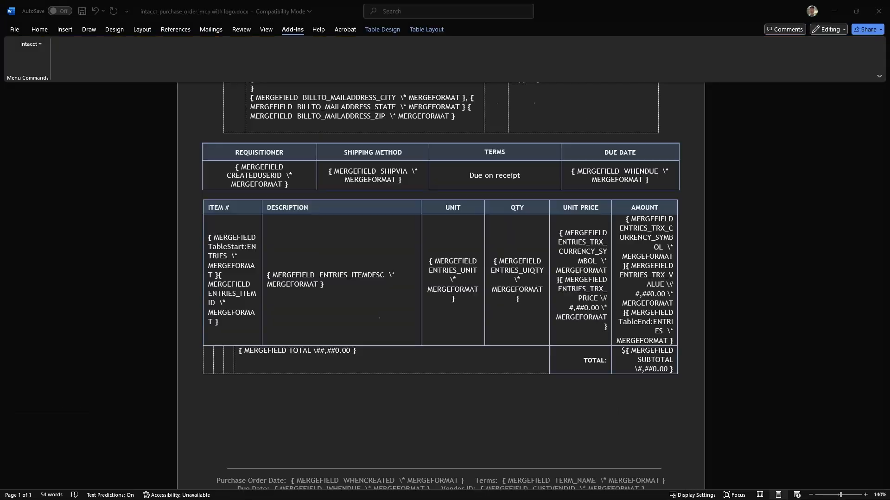
{"action": "left_click", "coordinate": [338, 363]}
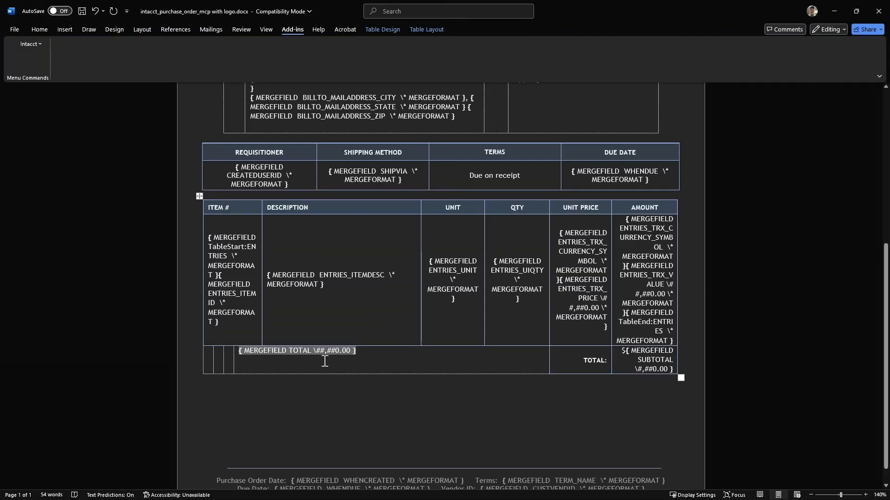
{"action": "double_click", "coordinate": [302, 352]}
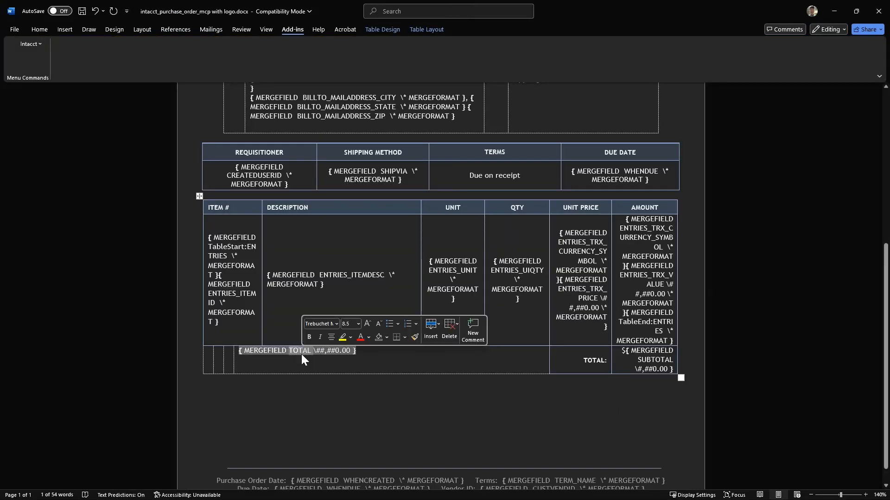
{"action": "key", "text": "ctrl+v"}
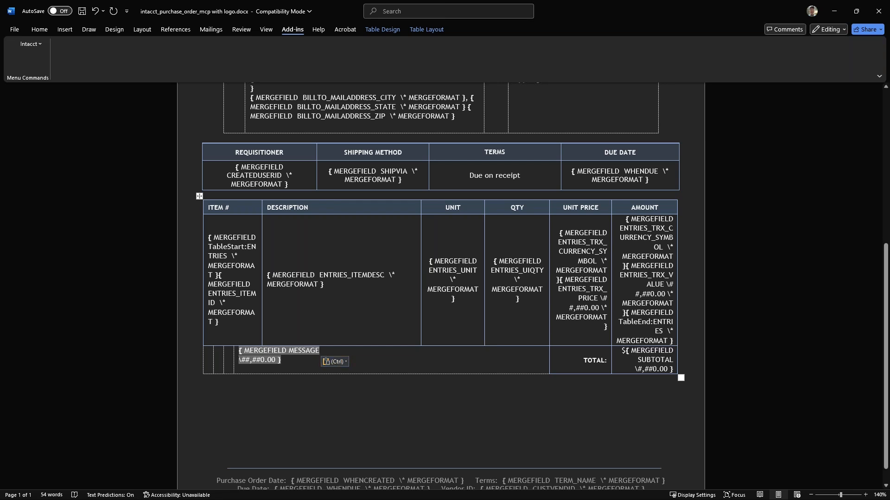
{"action": "key", "text": "BackSpace"}
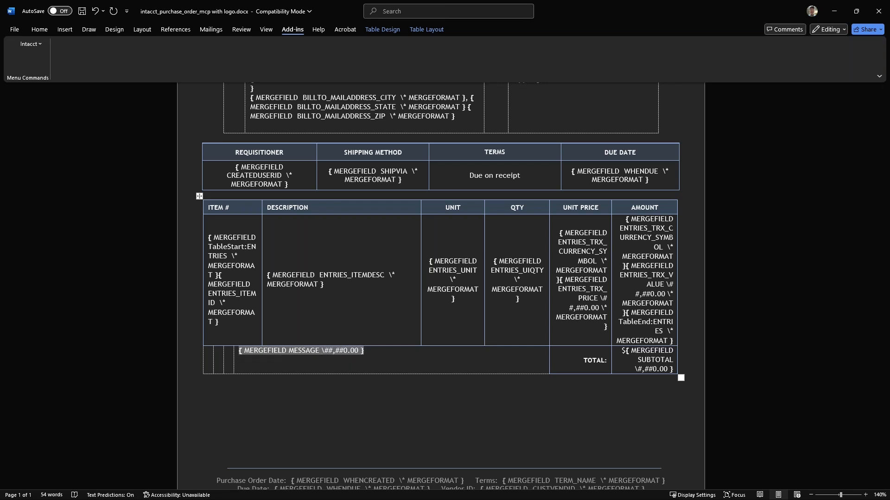
{"action": "key", "text": "End"}
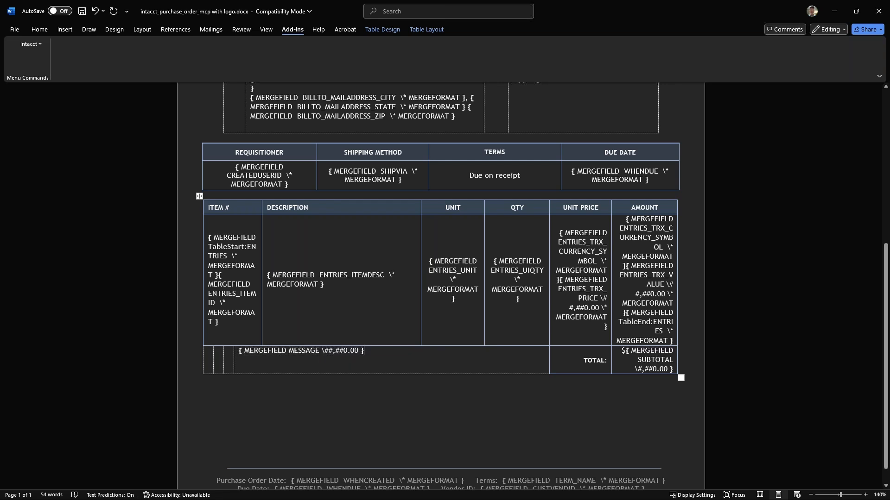
{"action": "scroll", "coordinate": [441, 202], "scroll_direction": "up", "scroll_amount": 1}
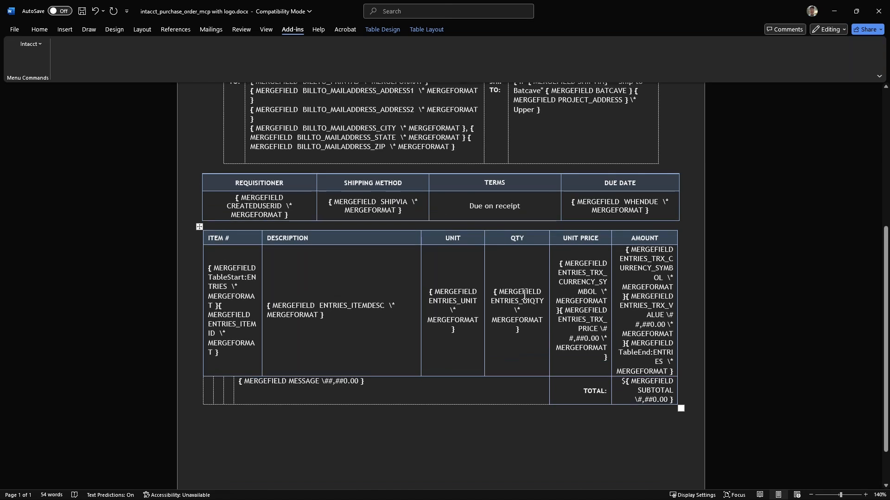
{"action": "scroll", "coordinate": [524, 295], "scroll_direction": "up", "scroll_amount": 1}
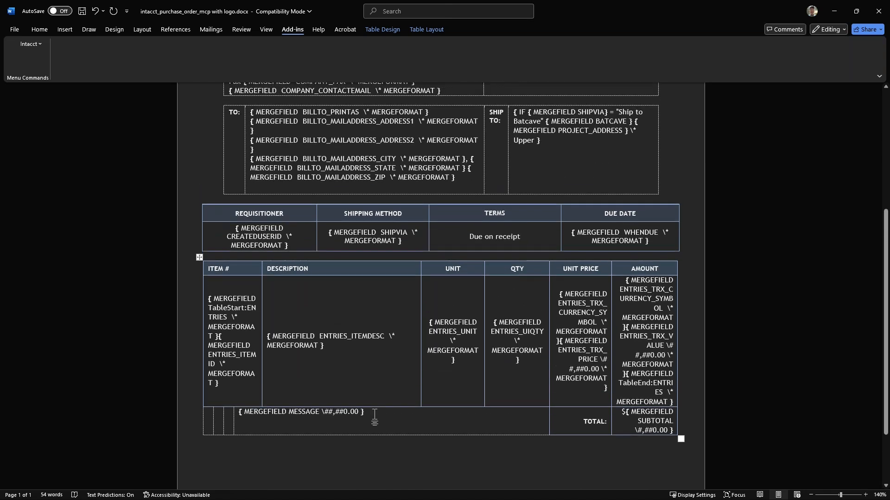
Remove the MESSAGE merge field from the row below the line items of the purchase order template
{"action": "left_click", "coordinate": [253, 412]}
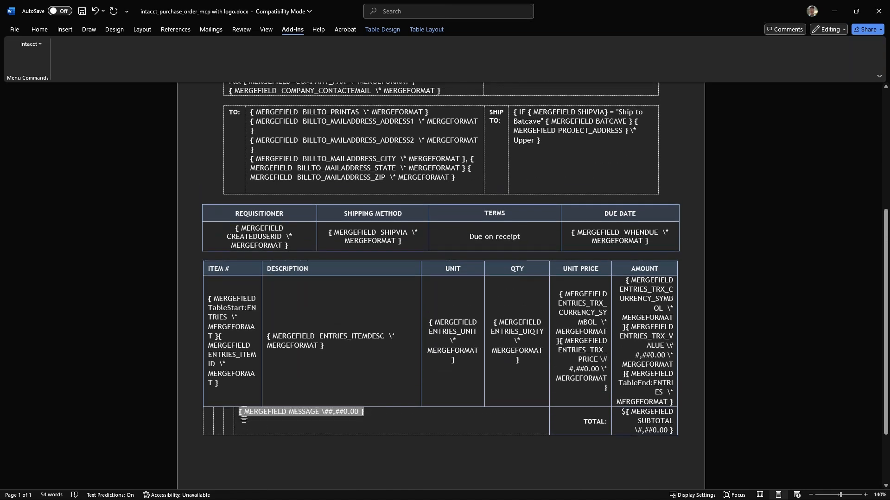
{"action": "right_click", "coordinate": [270, 411]}
{"action": "left_click", "coordinate": [297, 294]}
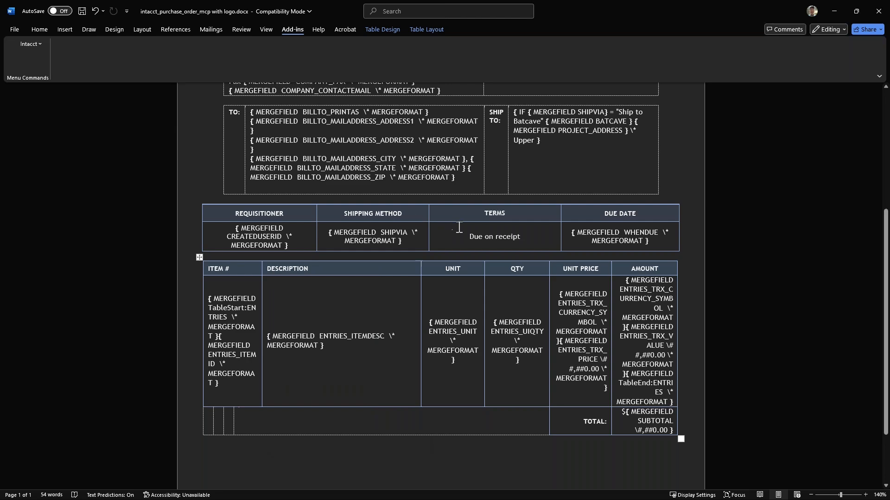
{"action": "left_click", "coordinate": [468, 213]}
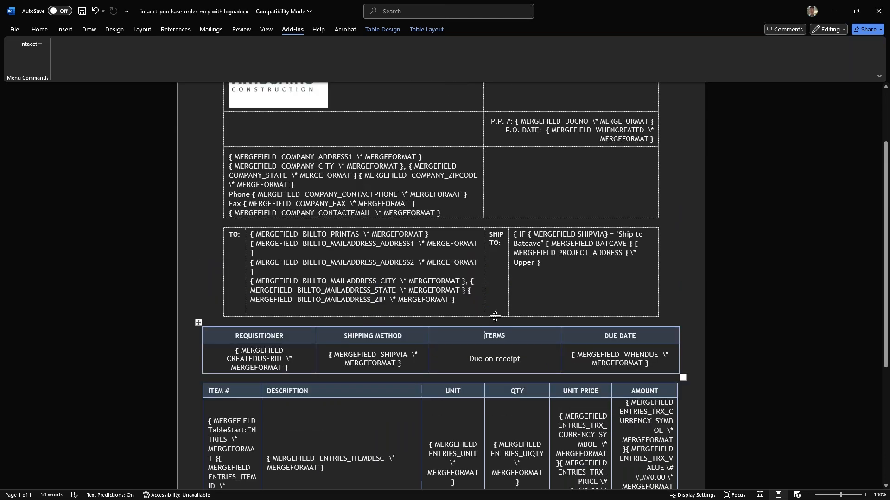
{"action": "scroll", "coordinate": [494, 316], "scroll_direction": "up", "scroll_amount": 2}
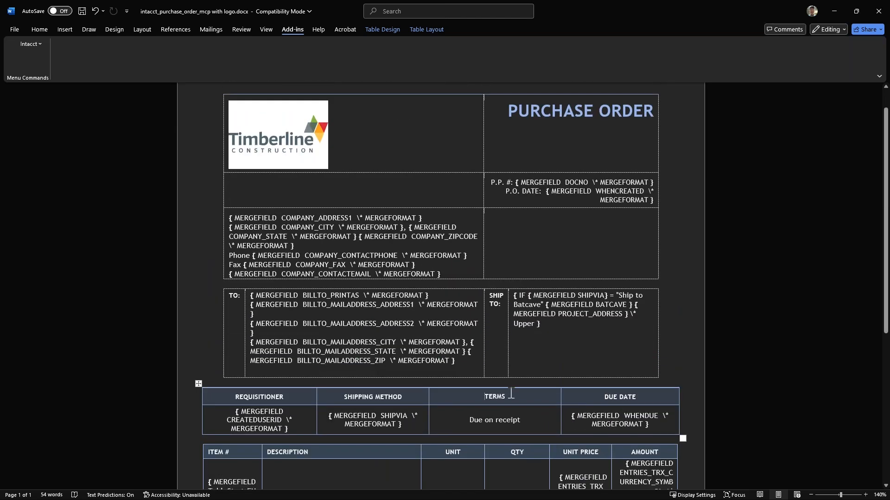
{"action": "scroll", "coordinate": [535, 389], "scroll_direction": "down", "scroll_amount": 2}
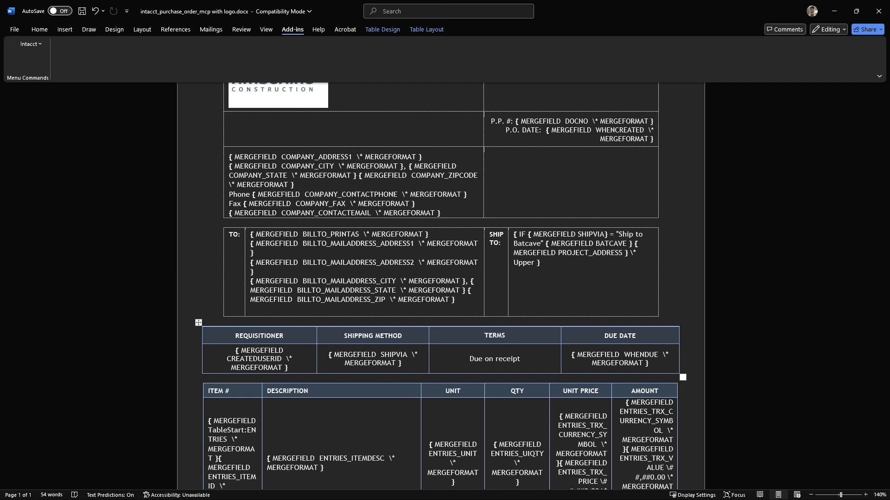
Switch to the purchase order in Sage Intacct, locate the Print to action and view the address details behind its Batcave Address field
{"action": "key", "text": "alt+Tab"}
{"action": "left_click", "coordinate": [656, 228]}
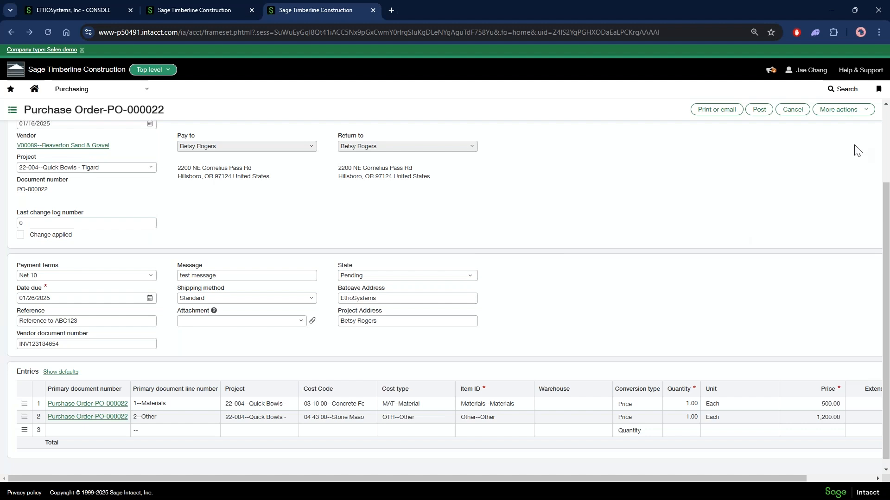
{"action": "left_click", "coordinate": [858, 110]}
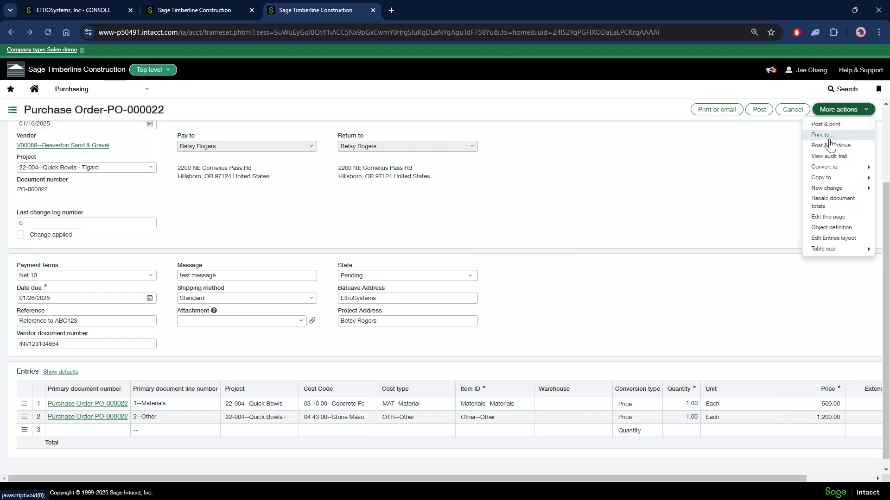
{"action": "left_click", "coordinate": [569, 296]}
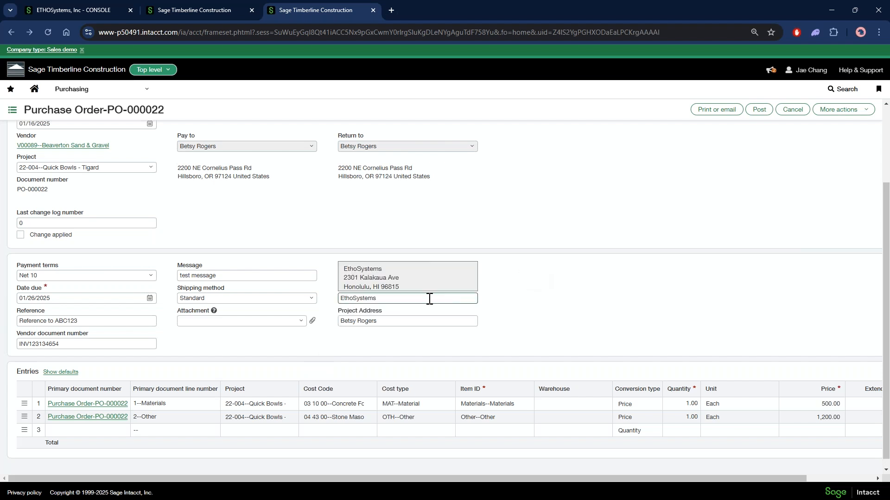
{"action": "mouse_move", "coordinate": [429, 298]}
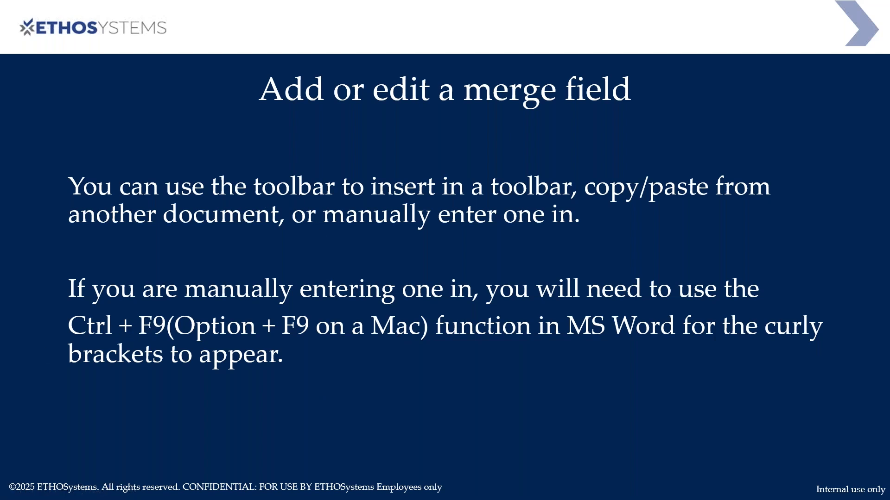
{"action": "key", "text": "Right"}
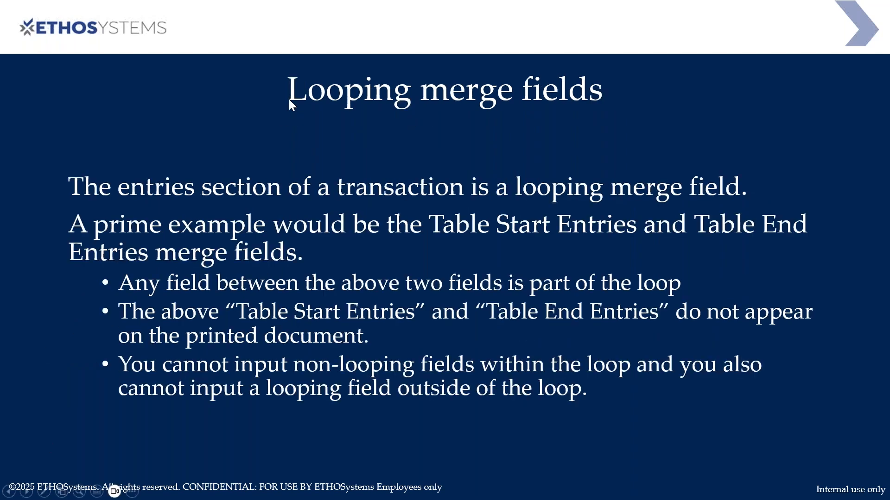
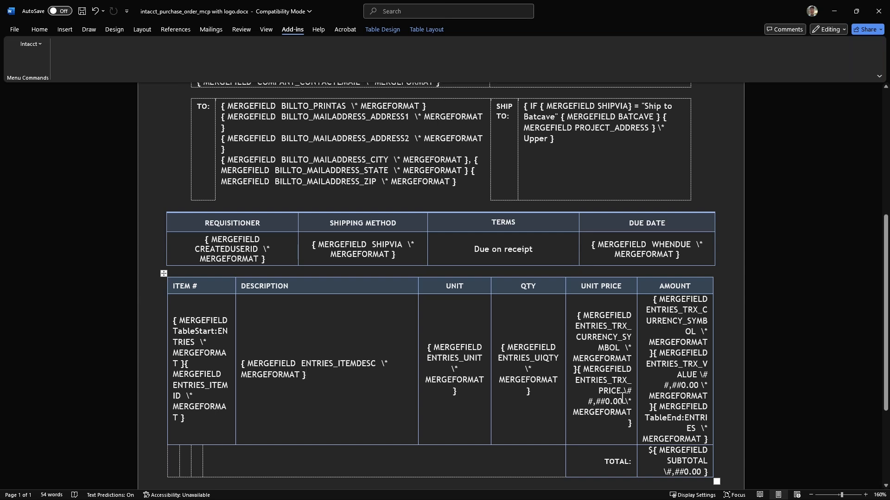
Highlight the \# #,##0.00 number format switch in yellow in the ENTRIES_TRX_PRICE merge field of the Unit Price column
{"action": "left_click_drag", "start_coordinate": [619, 390], "coordinate": [632, 401]}
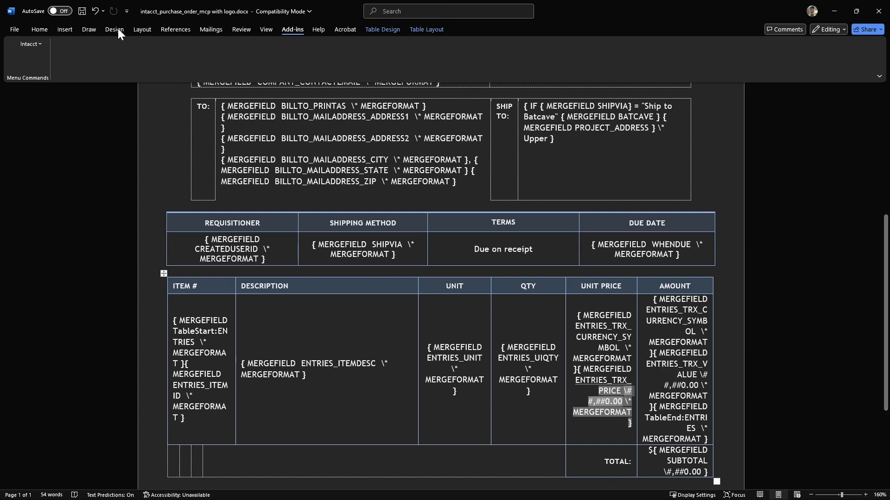
{"action": "left_click", "coordinate": [39, 29]}
{"action": "left_click", "coordinate": [193, 65]}
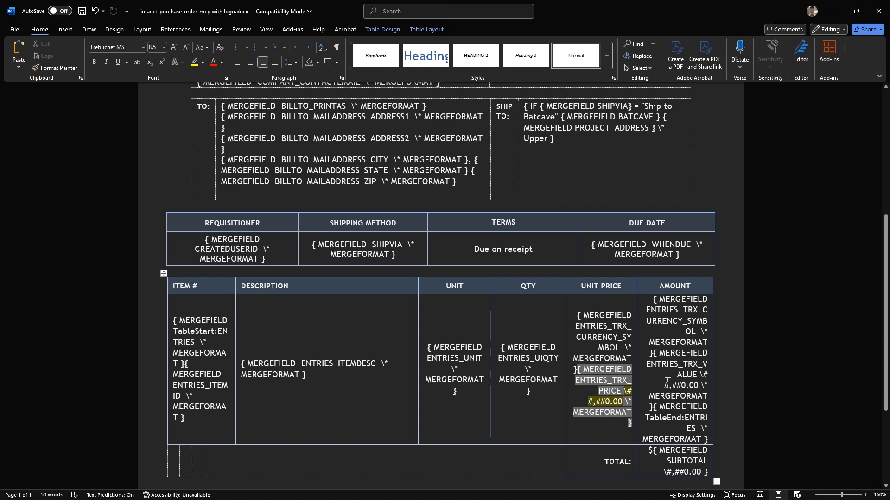
Highlight the \* Upper switch in yellow at the end of the conditional merge field in the Ship To cell
{"action": "scroll", "coordinate": [663, 383], "scroll_direction": "up", "scroll_amount": 2}
{"action": "scroll", "coordinate": [661, 383], "scroll_direction": "up", "scroll_amount": 2}
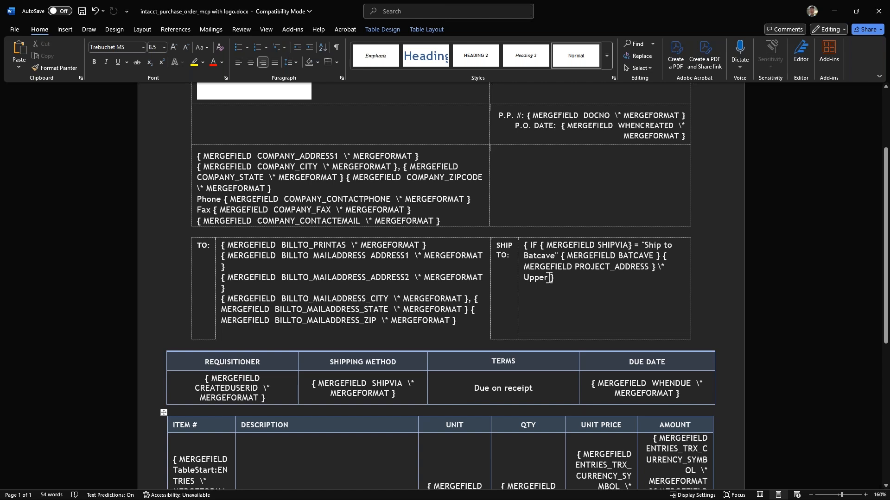
{"action": "left_click_drag", "start_coordinate": [547, 278], "coordinate": [664, 268]}
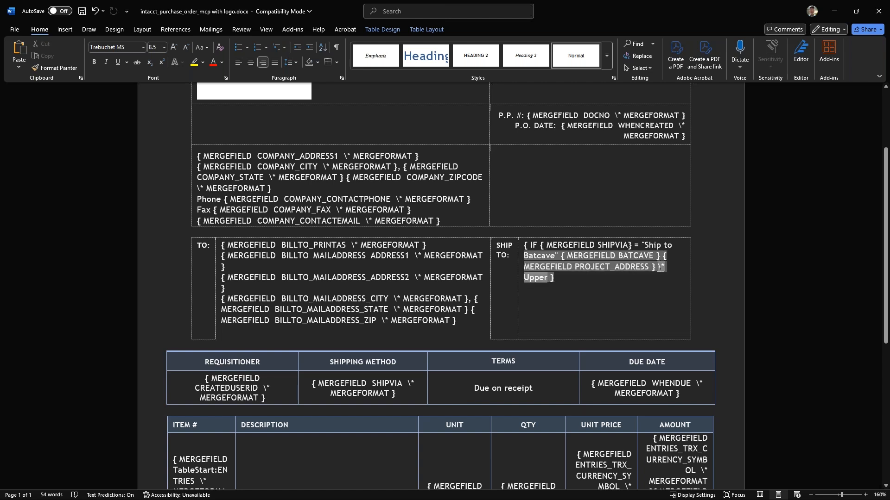
{"action": "left_click", "coordinate": [194, 64]}
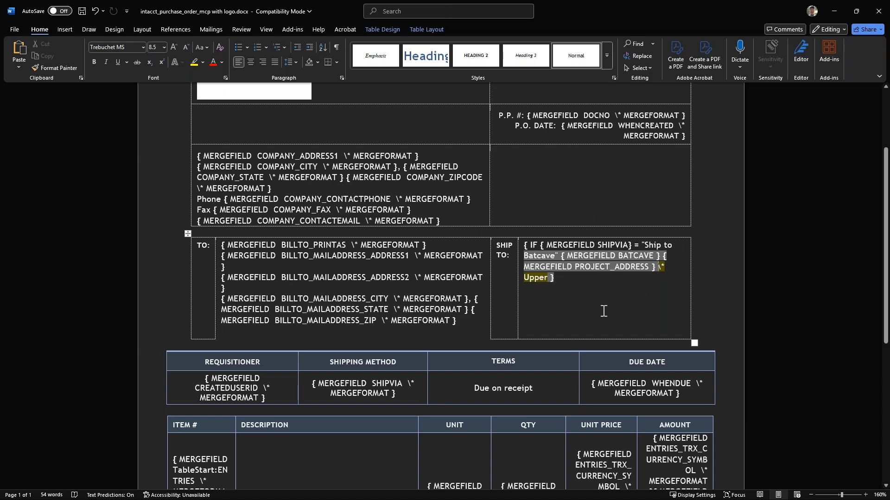
Look over the template's merge fields, consult the date format example on the presentation's Merge field switches slide, and return to the Word template
{"action": "scroll", "coordinate": [604, 311], "scroll_direction": "up", "scroll_amount": 3}
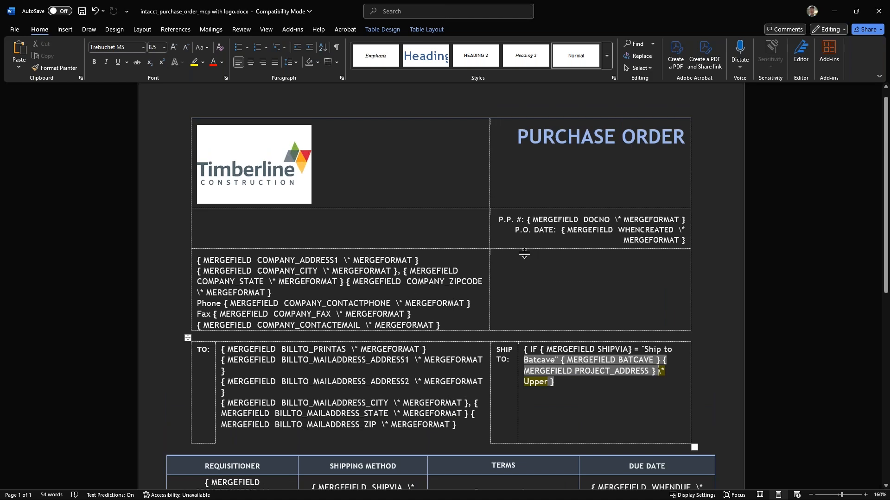
{"action": "scroll", "coordinate": [556, 269], "scroll_direction": "down", "scroll_amount": 1}
{"action": "scroll", "coordinate": [556, 269], "scroll_direction": "down", "scroll_amount": 4}
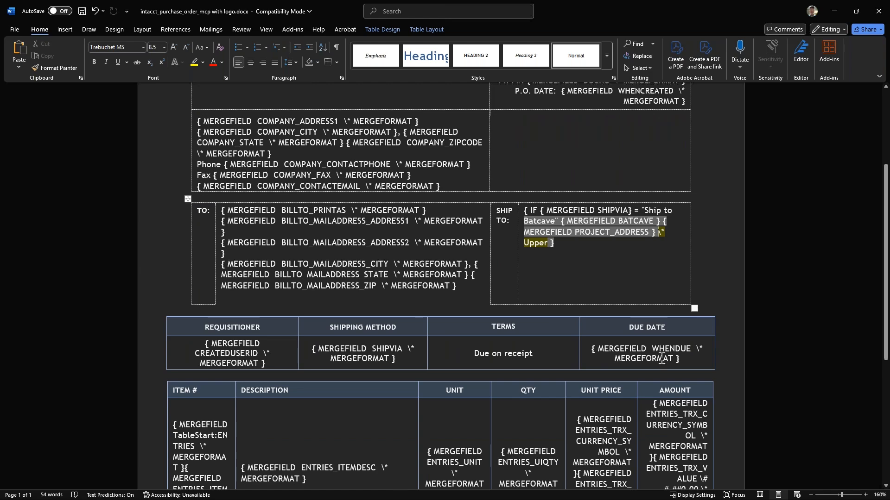
{"action": "scroll", "coordinate": [510, 366], "scroll_direction": "down", "scroll_amount": 3}
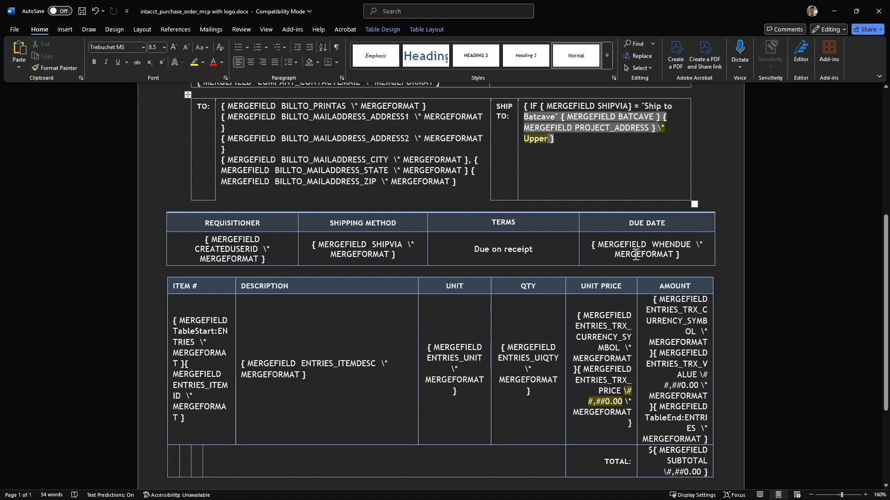
{"action": "key", "text": "alt+Tab"}
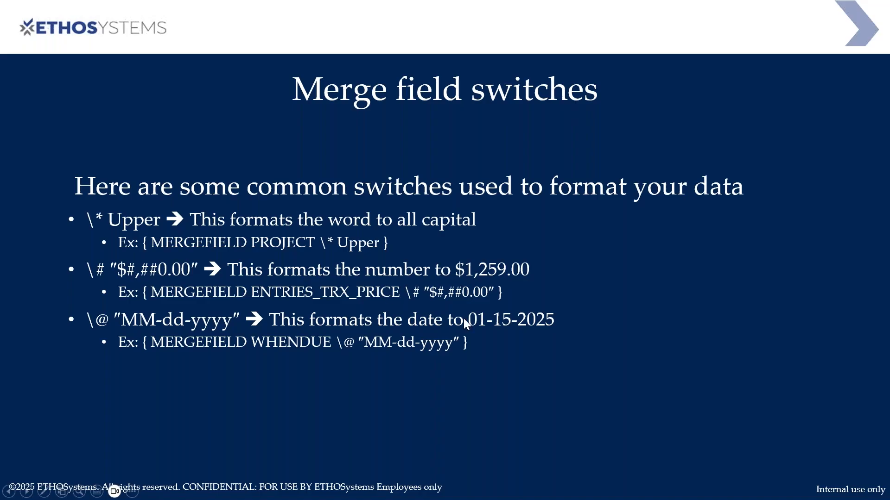
{"action": "left_click", "coordinate": [341, 336]}
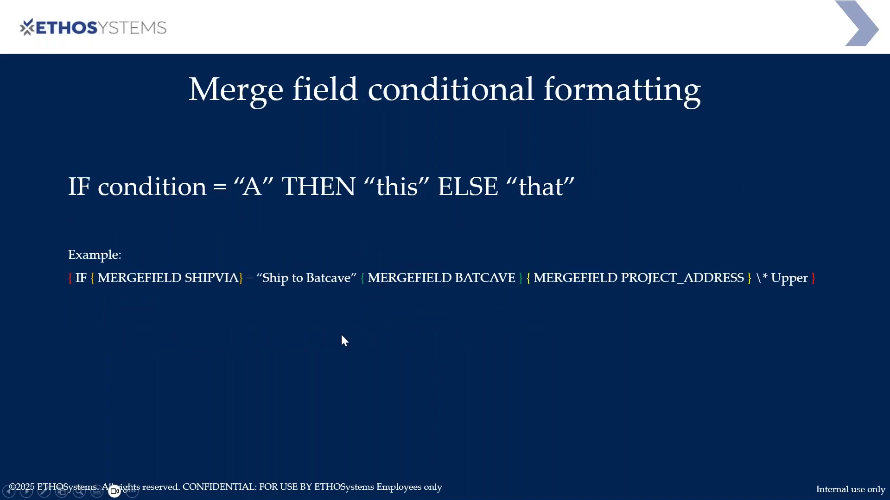
{"action": "key", "text": "Left"}
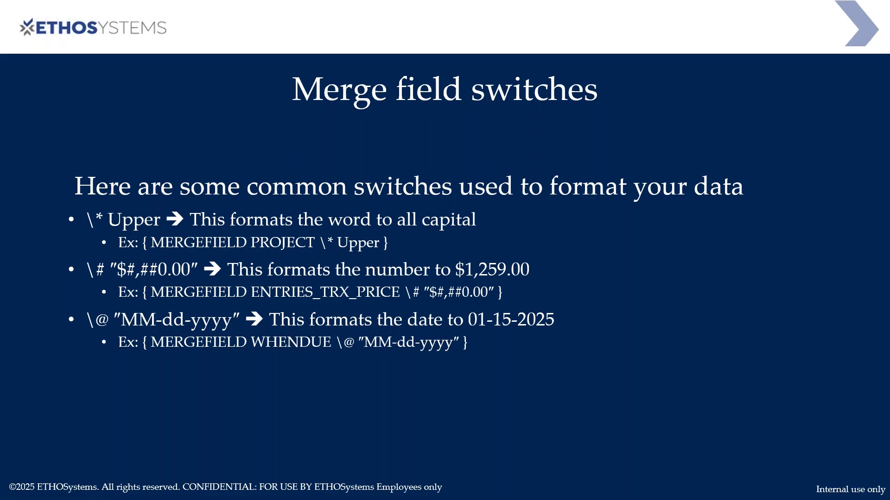
{"action": "key", "text": "alt+Tab"}
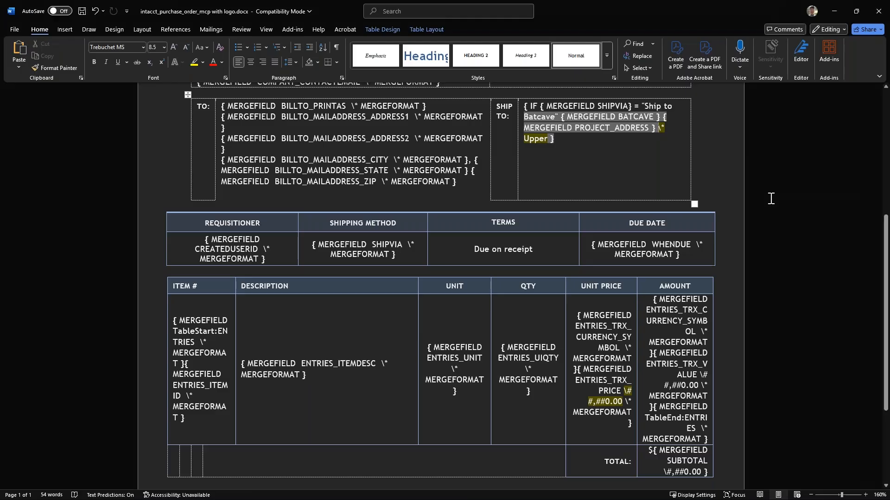
Insert the date format switch \@ "MM-dd-yyyy" after WHENDUE in the Due Date merge field
{"action": "left_click", "coordinate": [696, 248]}
{"action": "key", "text": "BackSpace"}
{"action": "key", "text": "BackSpace"}
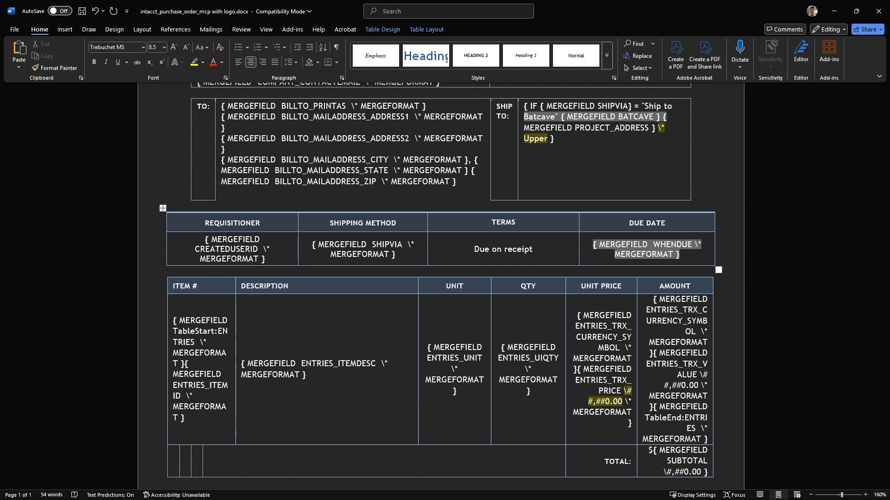
{"action": "type", "text": "\\"}
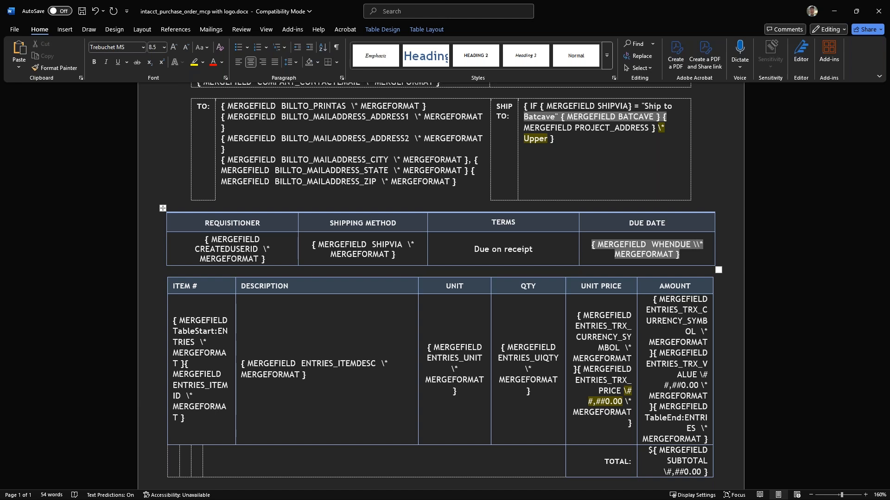
{"action": "type", "text": "@"}
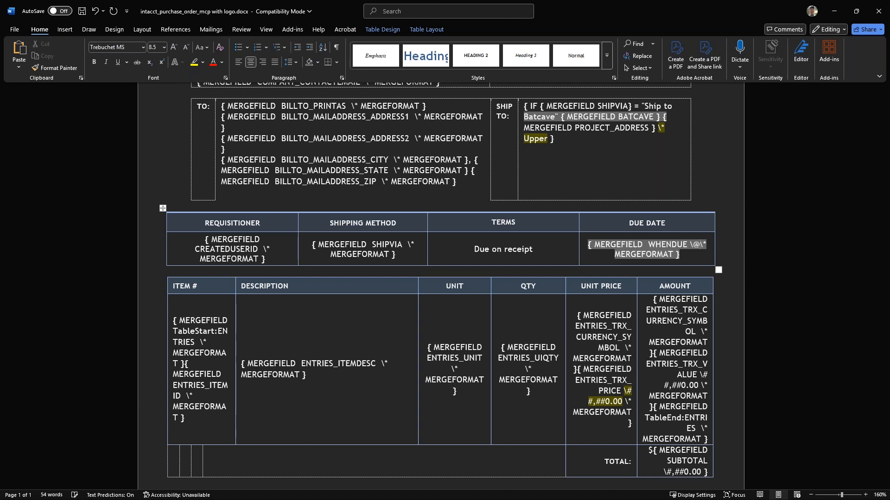
{"action": "type", "text": " \""}
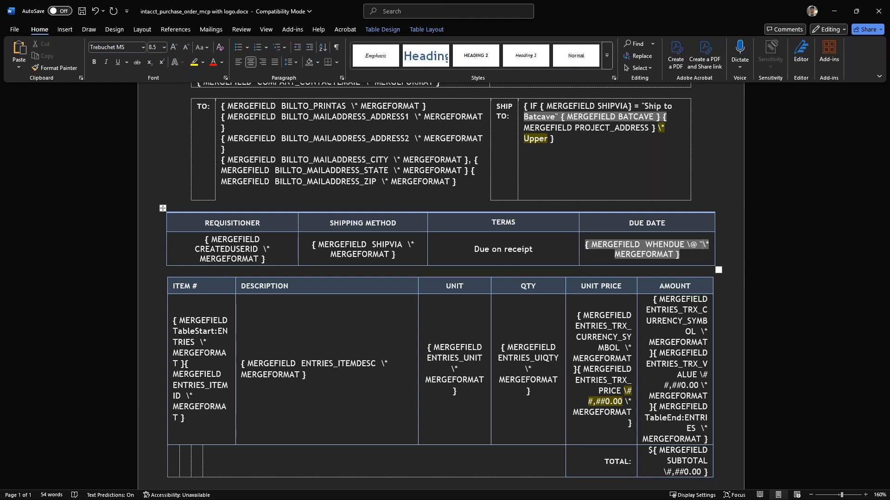
{"action": "type", "text": "MM-dd"}
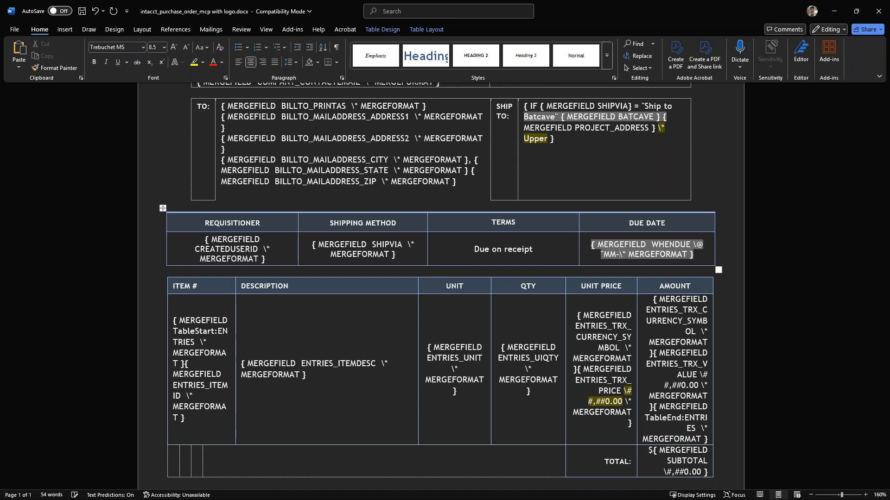
{"action": "type", "text": "-yyyy\""}
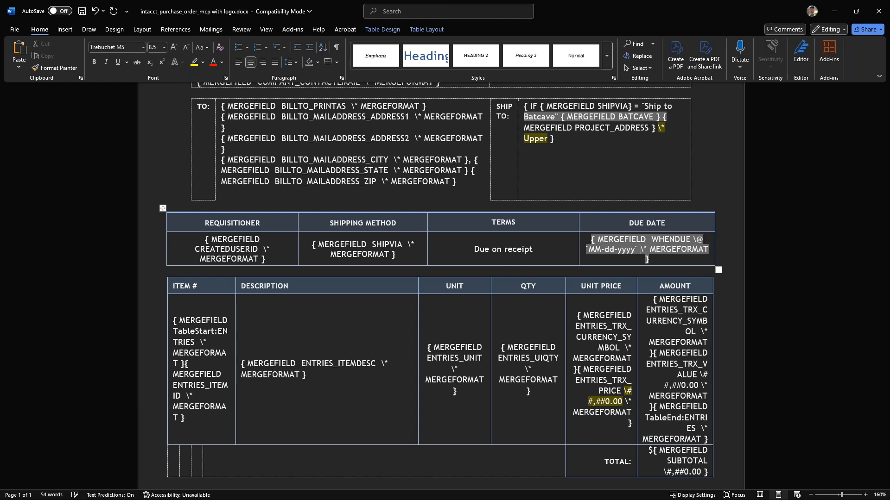
Remove the \* MERGEFORMAT switch and the extra space before WHENDUE from the Due Date merge field, and save the template
{"action": "key", "text": "shift+Right"}
{"action": "key", "text": "shift+Right"}
{"action": "key", "text": "shift+Right"}
{"action": "key", "text": "shift+Right"}
{"action": "key", "text": "shift+Right"}
{"action": "key", "text": "shift+Right"}
{"action": "key", "text": "shift+Right"}
{"action": "key", "text": "shift+Right"}
{"action": "key", "text": "shift+Right"}
{"action": "key", "text": "shift+Right"}
{"action": "key", "text": "shift+Right"}
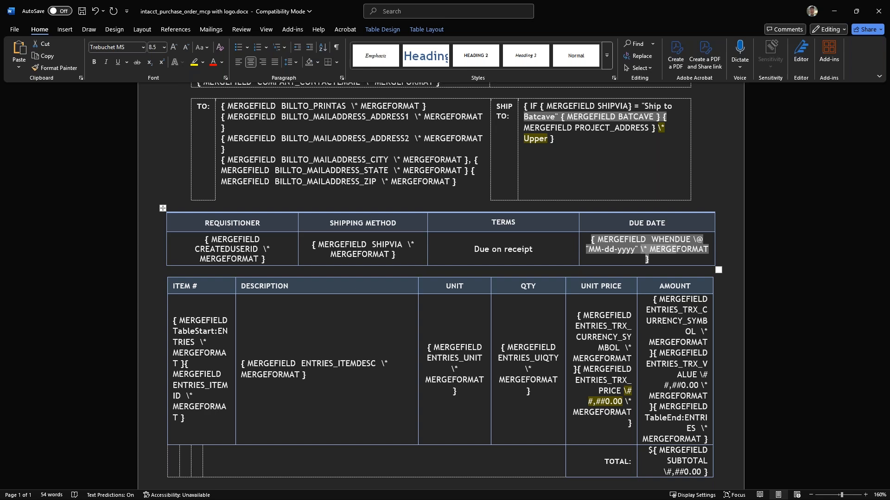
{"action": "key", "text": "shift+Right"}
{"action": "key", "text": "shift+Right"}
{"action": "key", "text": "shift+Right"}
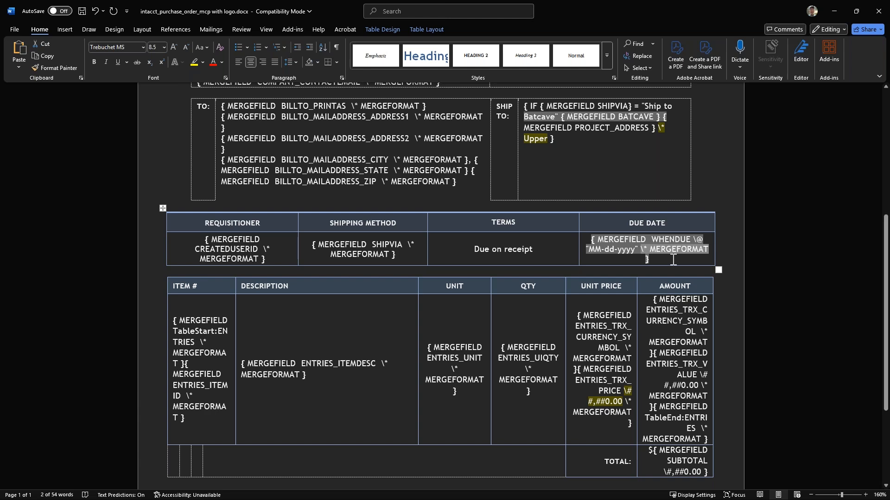
{"action": "key", "text": "Delete"}
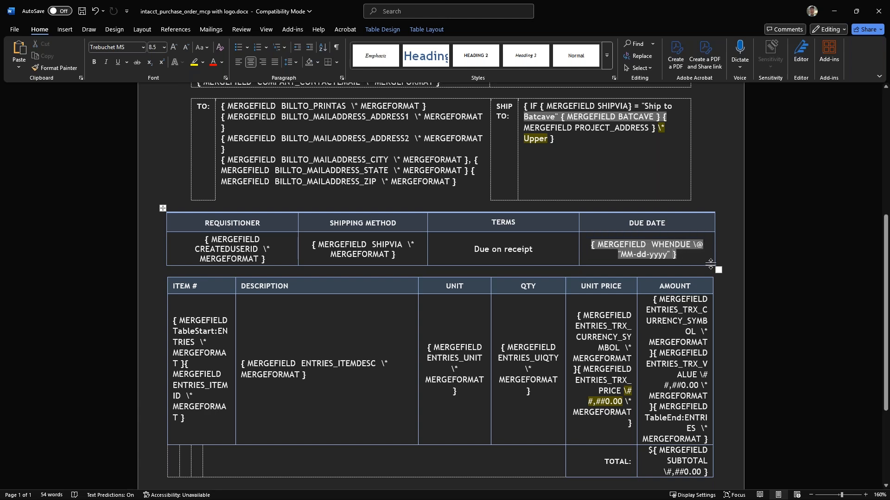
{"action": "left_click", "coordinate": [649, 244]}
{"action": "key", "text": "BackSpace"}
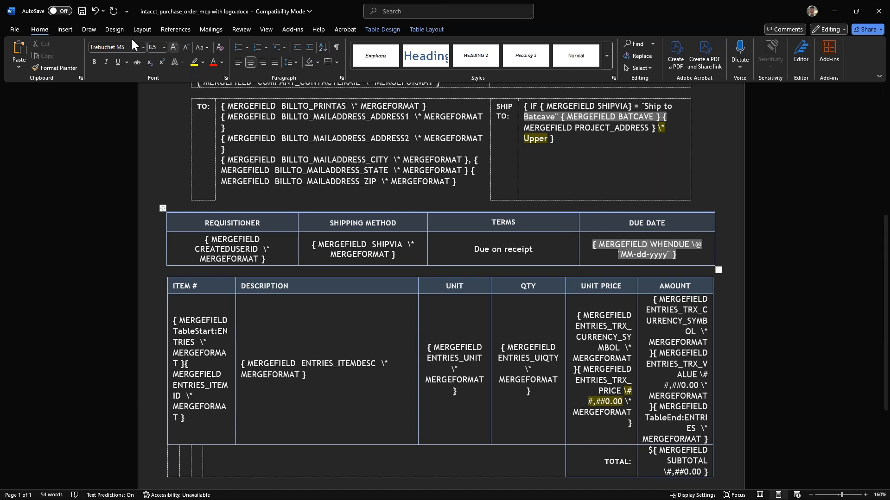
{"action": "key", "text": "ctrl+s"}
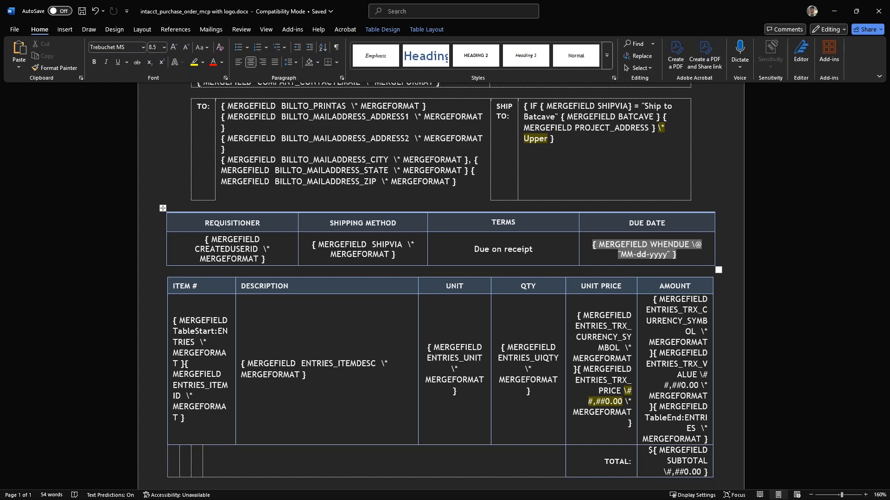
Switch to Sage Intacct, upload intacct_purchase_order_mcp with logo.docx to the printed document template, save it, and check its modification date and document owner
{"action": "key", "text": "alt+Tab"}
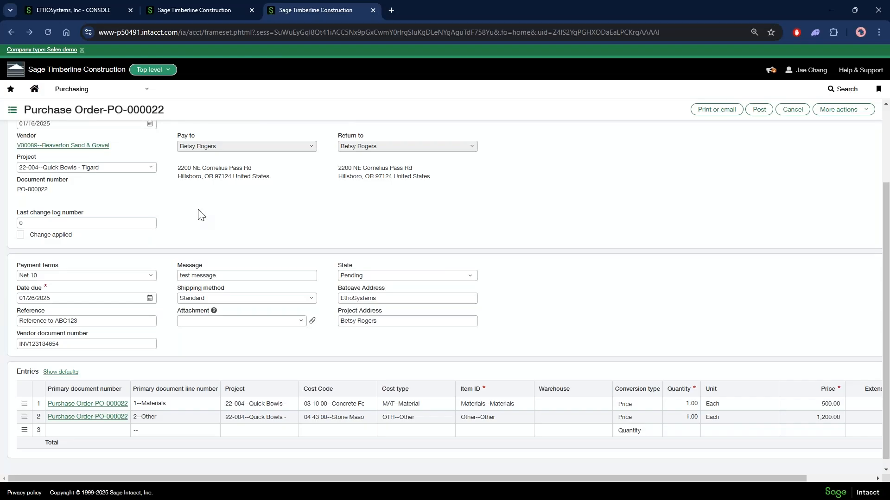
{"action": "left_click", "coordinate": [209, 9]}
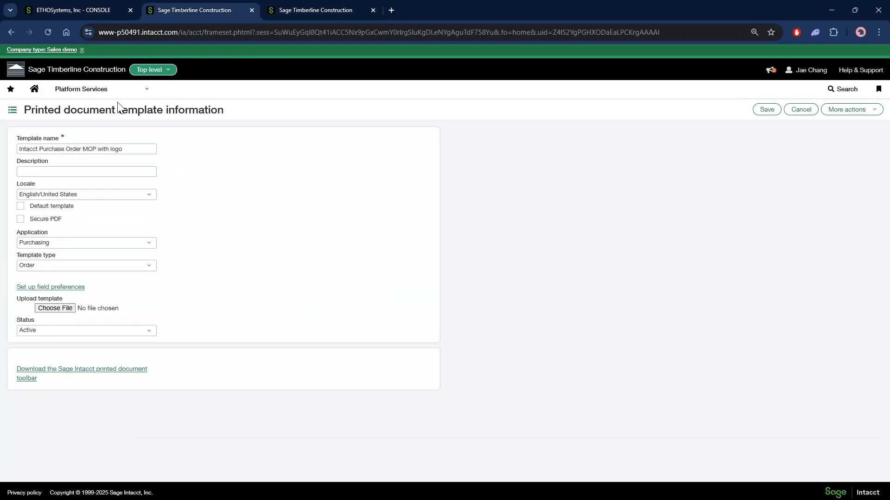
{"action": "left_click", "coordinate": [58, 309]}
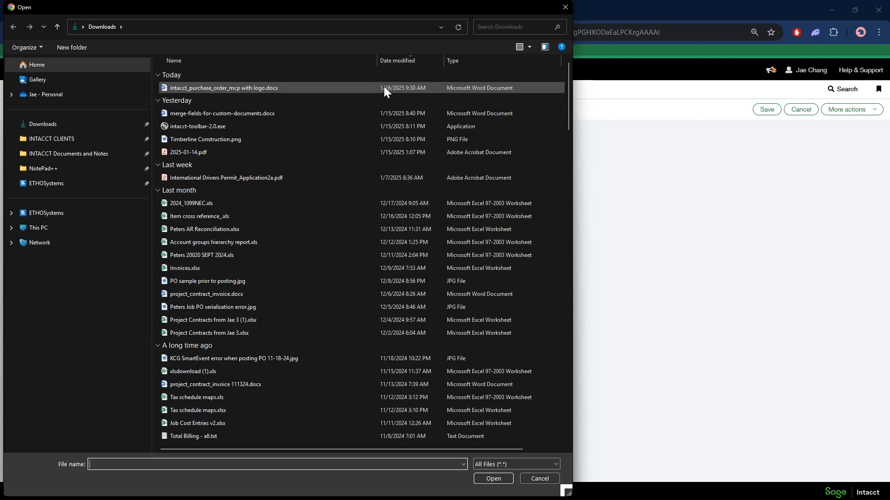
{"action": "double_click", "coordinate": [213, 90]}
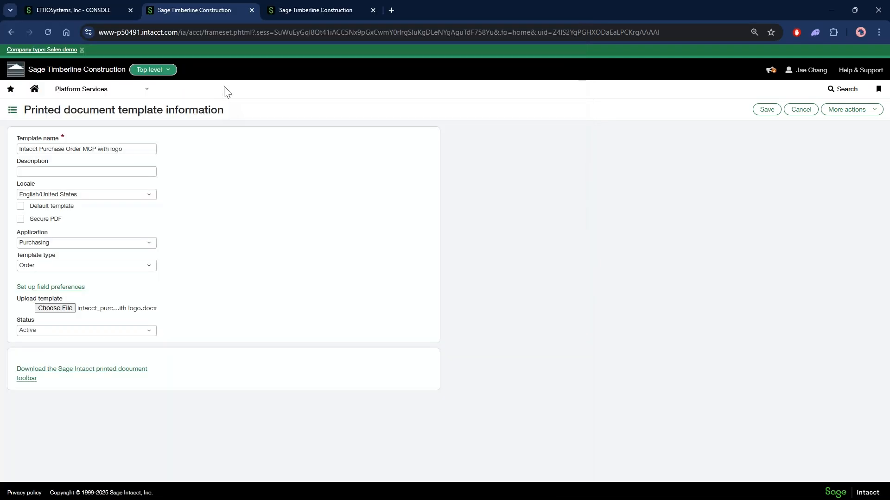
{"action": "left_click", "coordinate": [767, 109]}
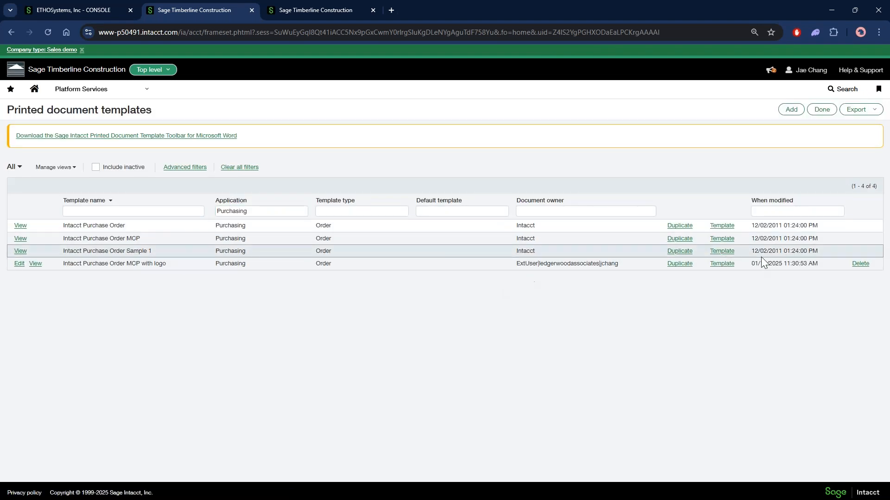
{"action": "left_click_drag", "start_coordinate": [750, 263], "coordinate": [816, 265]}
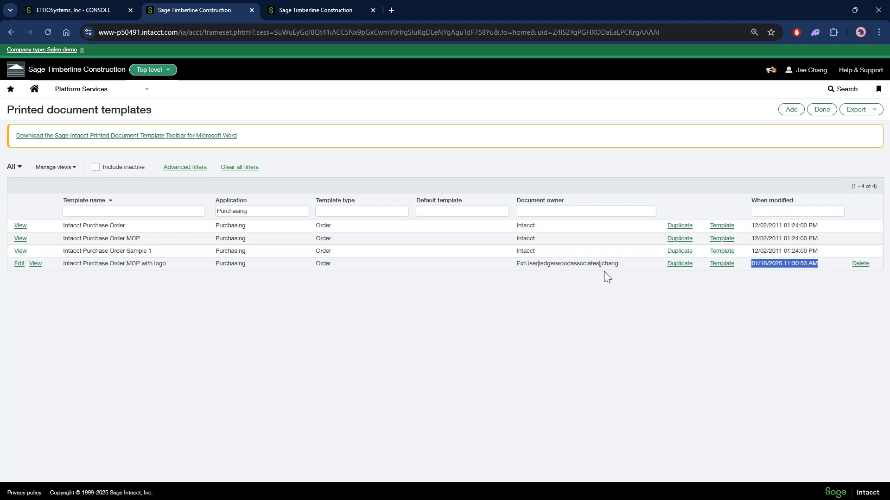
{"action": "left_click_drag", "start_coordinate": [607, 267], "coordinate": [539, 267]}
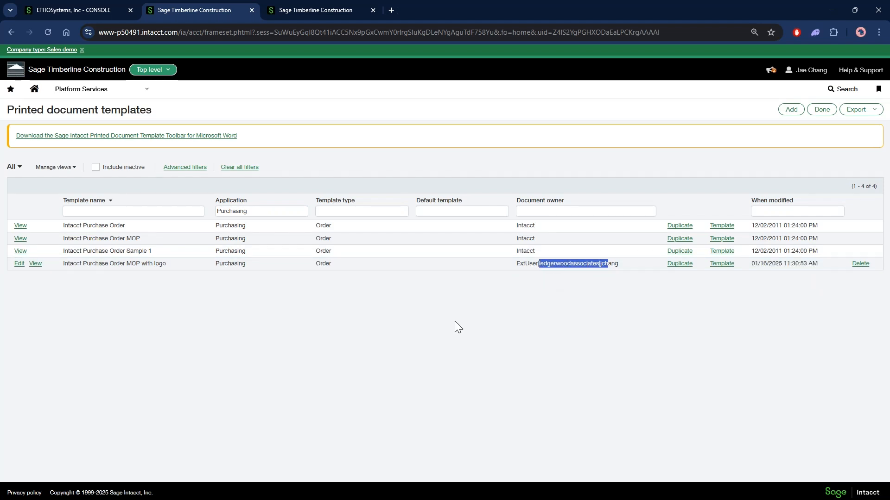
Return to purchase order PO-000022, print it with the Print delivery method and enlarge the PDF preview
{"action": "left_click", "coordinate": [293, 9]}
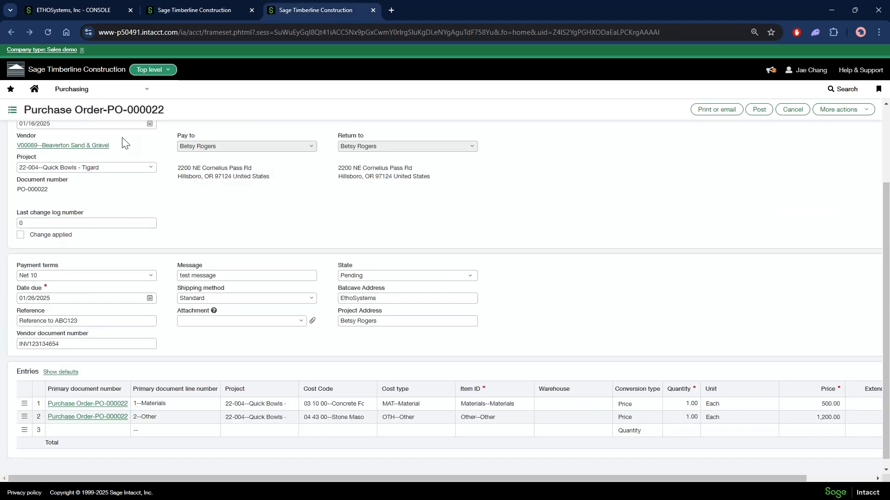
{"action": "scroll", "coordinate": [123, 139], "scroll_direction": "up", "scroll_amount": 3}
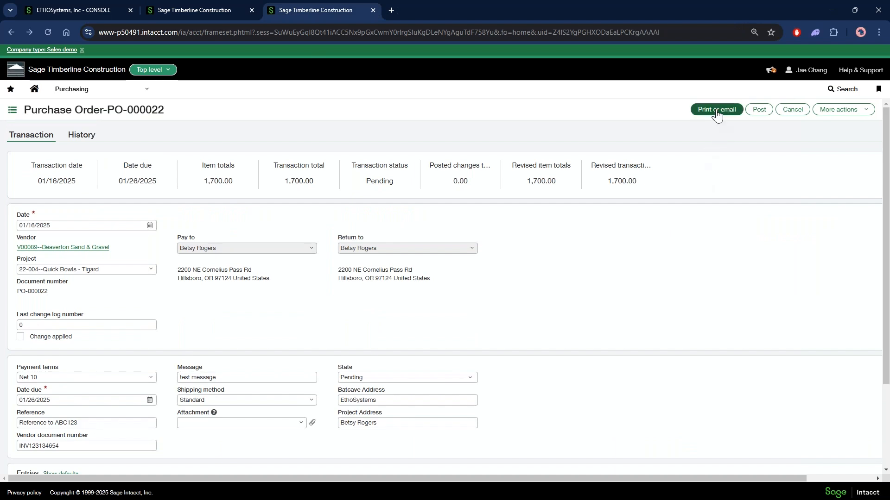
{"action": "left_click", "coordinate": [717, 113]}
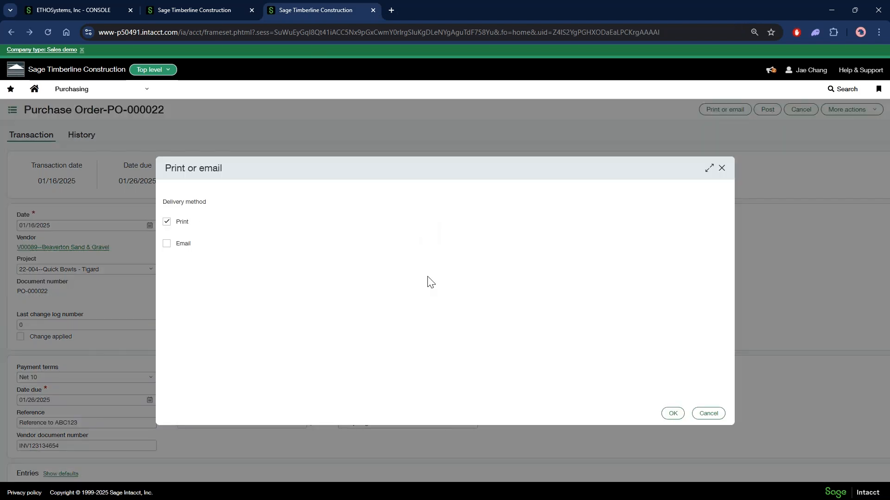
{"action": "left_click", "coordinate": [673, 414]}
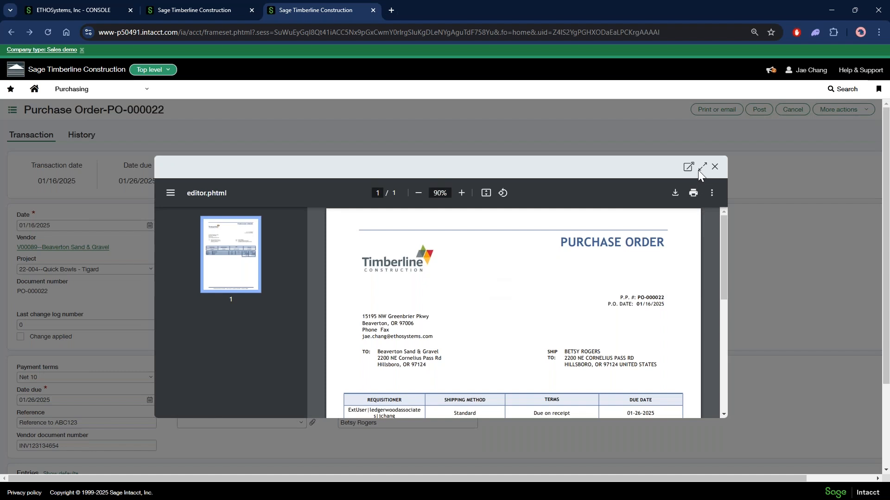
{"action": "left_click", "coordinate": [701, 168]}
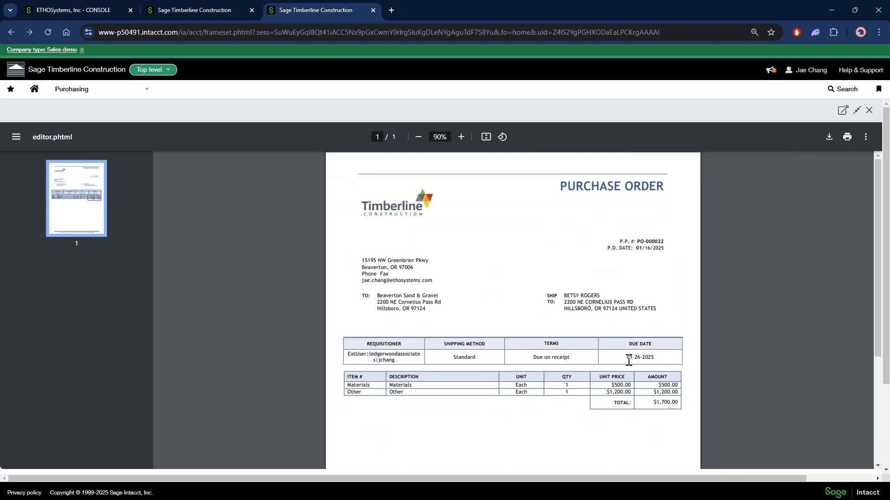
Check the due date and ship-to address formatting in the printed purchase order, and switch back to the Merge field switches slide
{"action": "left_click_drag", "start_coordinate": [629, 361], "coordinate": [653, 359]}
{"action": "left_click_drag", "start_coordinate": [564, 296], "coordinate": [655, 310]}
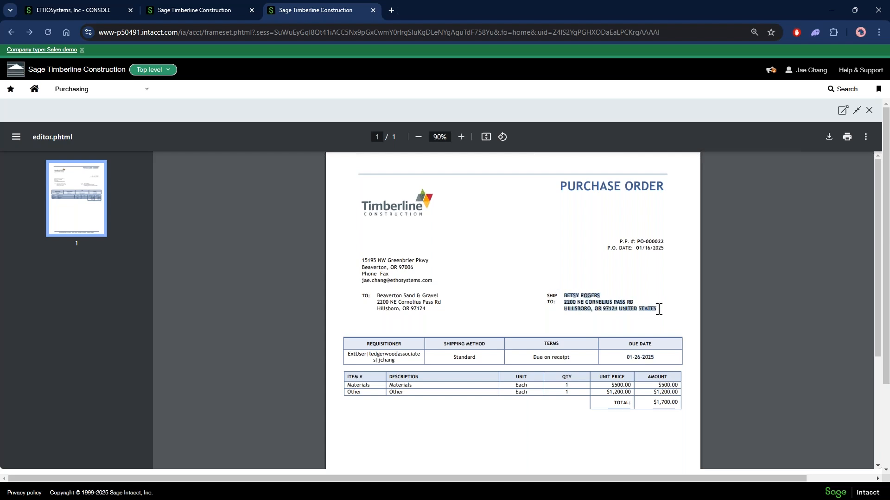
{"action": "left_click", "coordinate": [659, 310]}
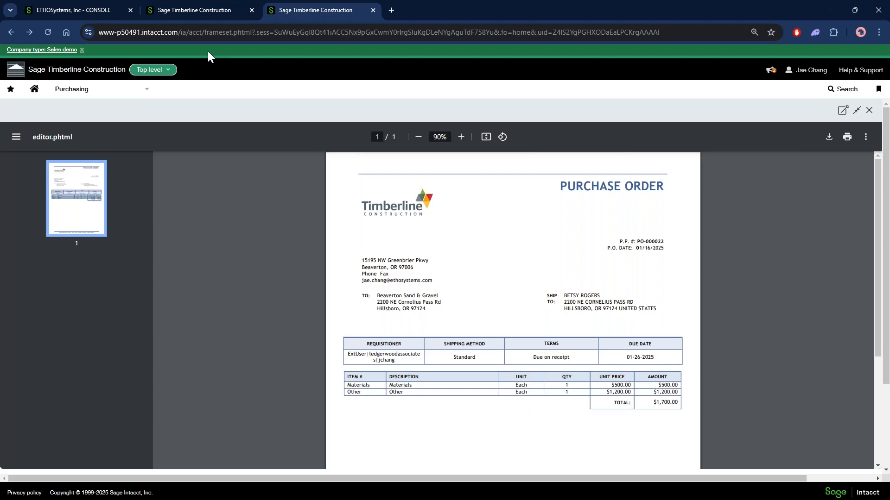
{"action": "key", "text": "alt+Tab"}
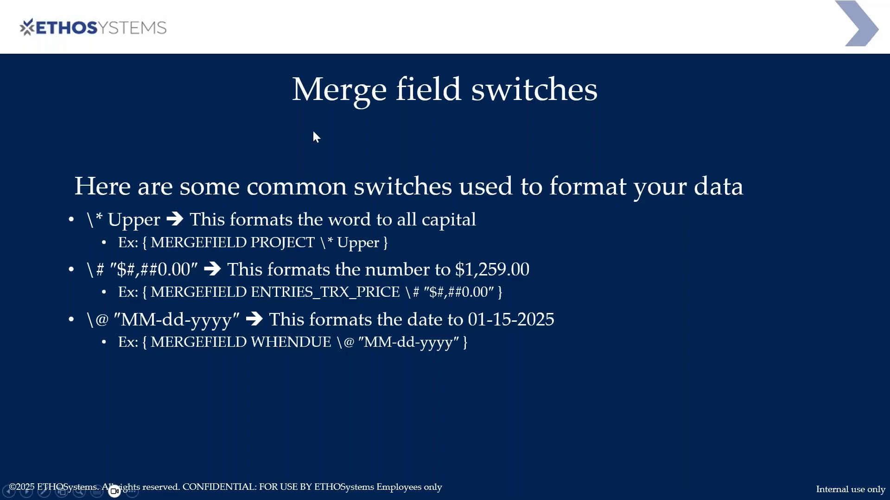
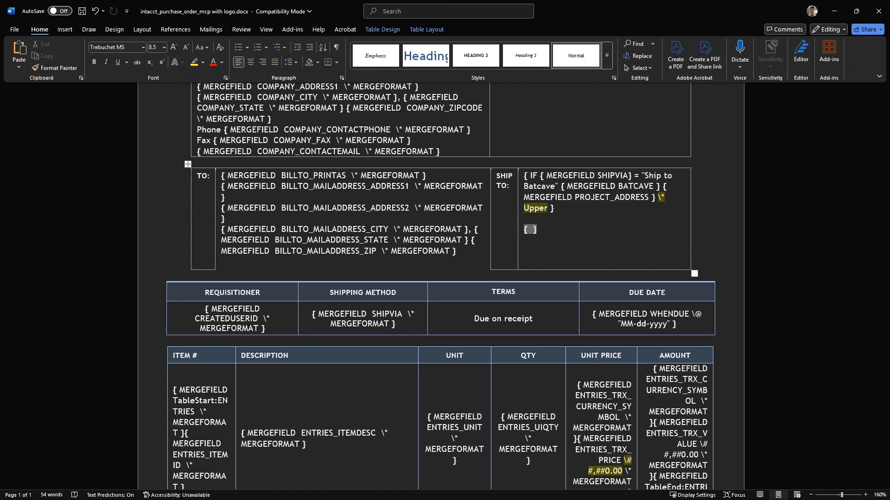
Insert an IF field with three nested fields below the ship-to condition, and enter MERGEFIELD in the first nested field
{"action": "key", "text": "ctrl+F9"}
{"action": "key", "text": "ctrl+F9"}
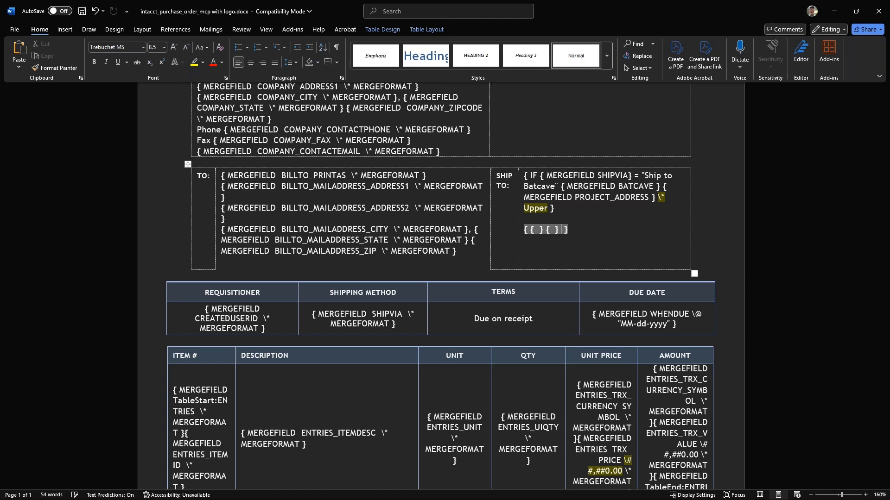
{"action": "key", "text": "ctrl+F9"}
{"action": "type", "text": "IF { "}
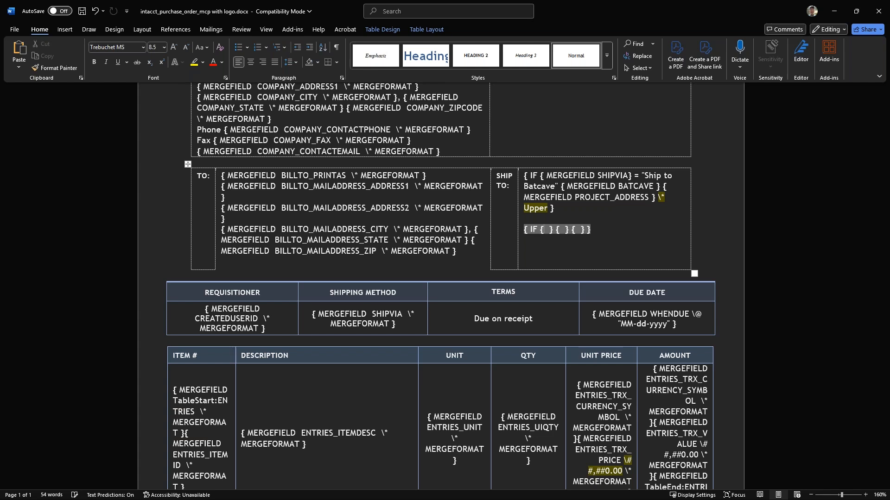
{"action": "type", "text": "MERFIELD"}
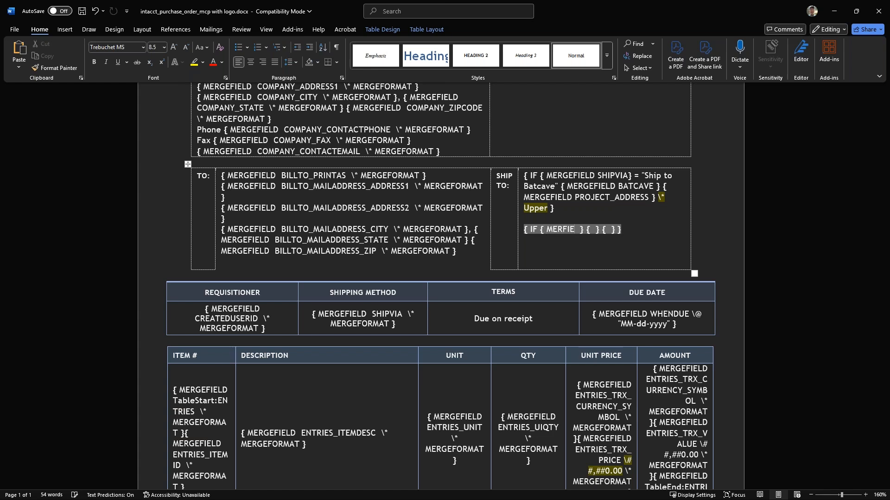
{"action": "key", "text": "BackSpace"}
{"action": "key", "text": "BackSpace"}
{"action": "key", "text": "BackSpace"}
{"action": "key", "text": "BackSpace"}
{"action": "key", "text": "BackSpace"}
{"action": "type", "text": "GEFIELD"}
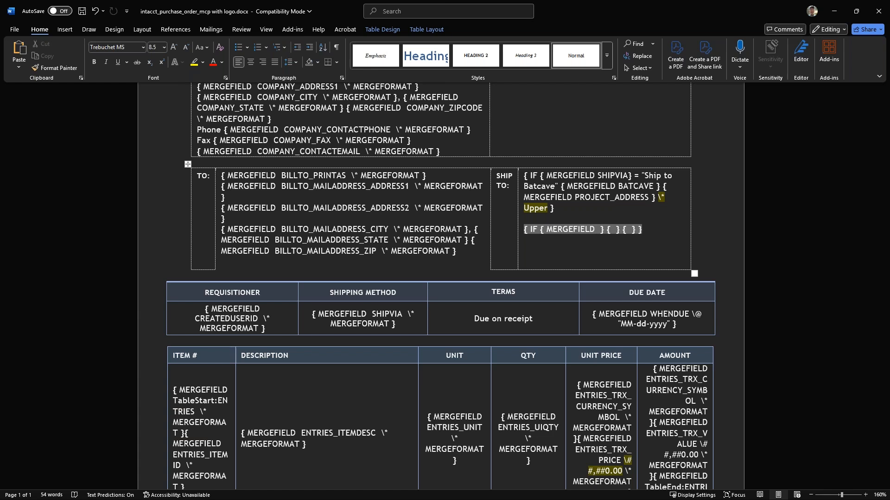
{"action": "key", "text": "Delete"}
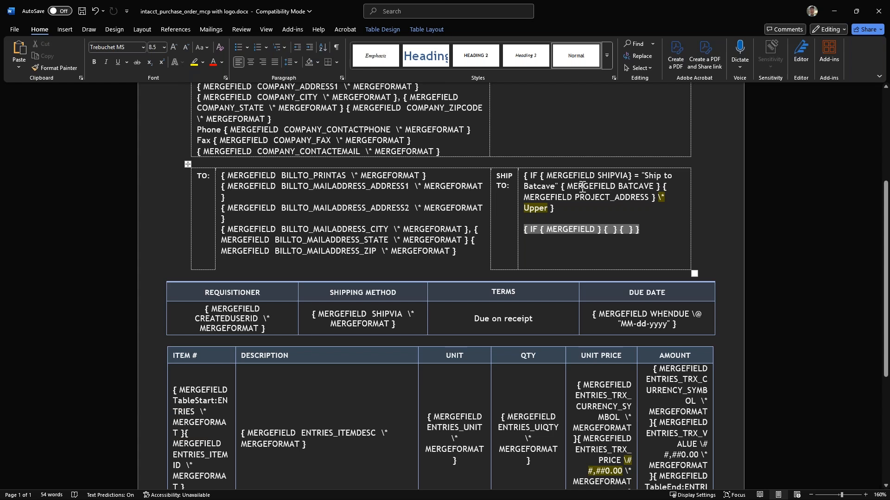
Delete the unfinished nested IF field below the ship-to condition
{"action": "left_click", "coordinate": [644, 230]}
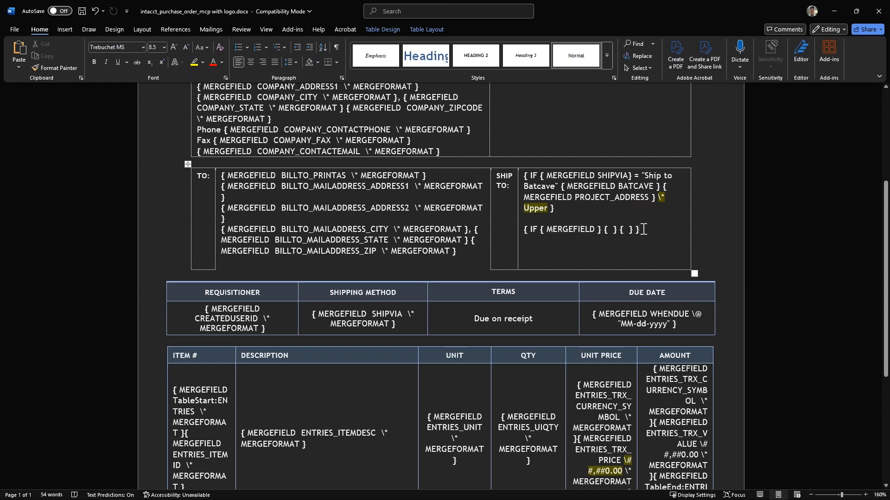
{"action": "left_click_drag", "start_coordinate": [643, 230], "coordinate": [590, 230]}
{"action": "key", "text": "Delete"}
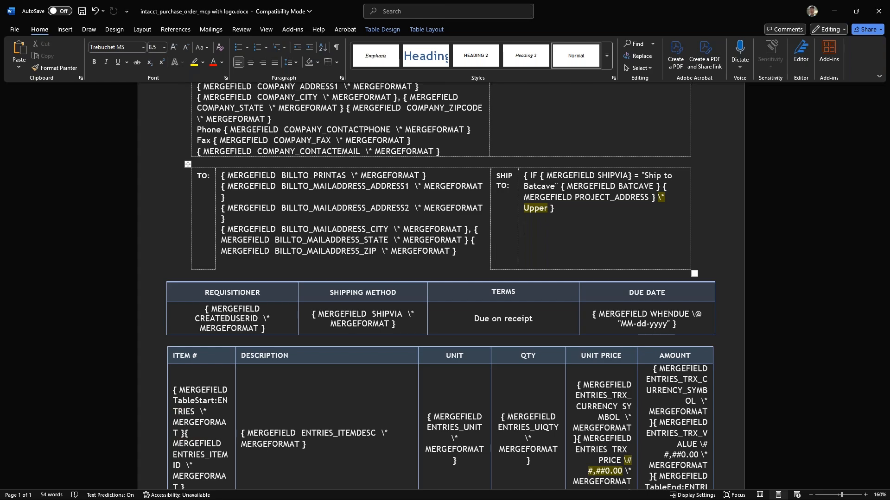
Switch to Sage Intacct, leave the purchase order preview, and open the Intacct Purchase Order MCP with logo printed document template's information
{"action": "key", "text": "alt+Tab"}
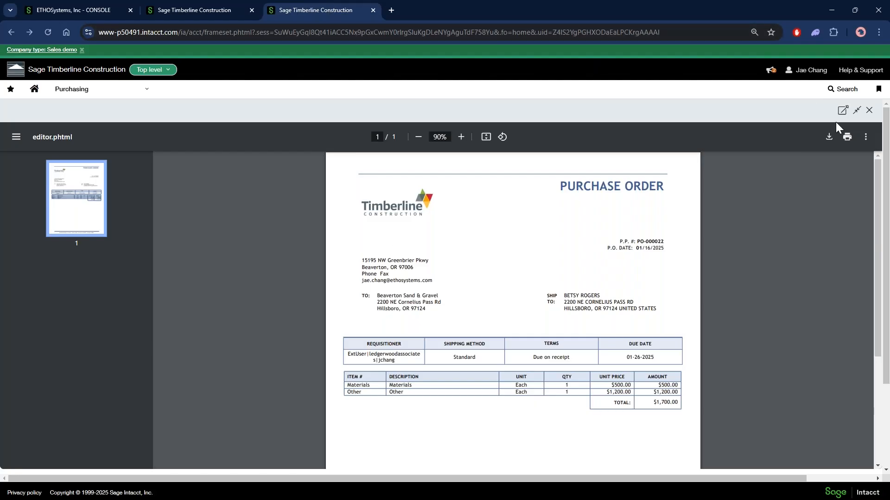
{"action": "left_click", "coordinate": [12, 32]}
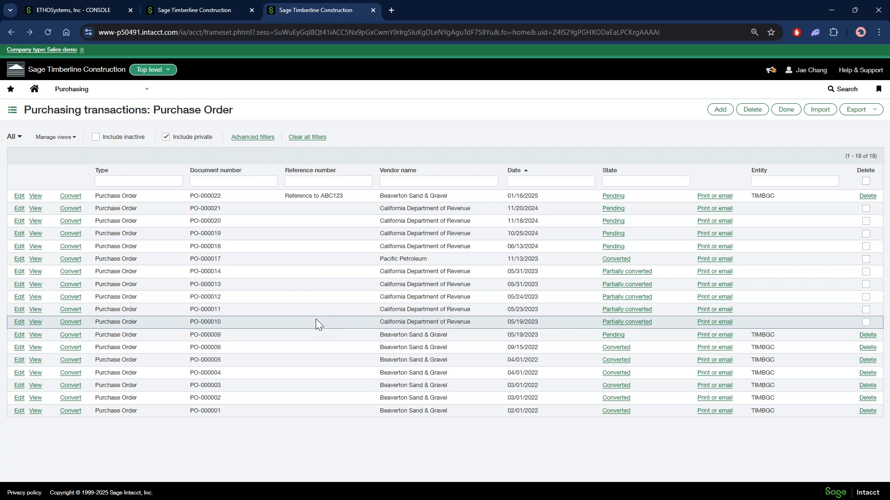
{"action": "left_click", "coordinate": [204, 10]}
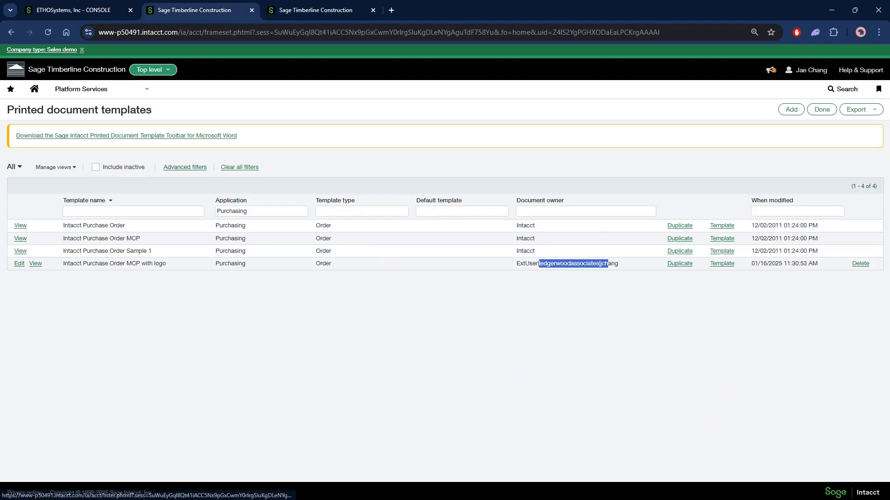
{"action": "left_click", "coordinate": [402, 300]}
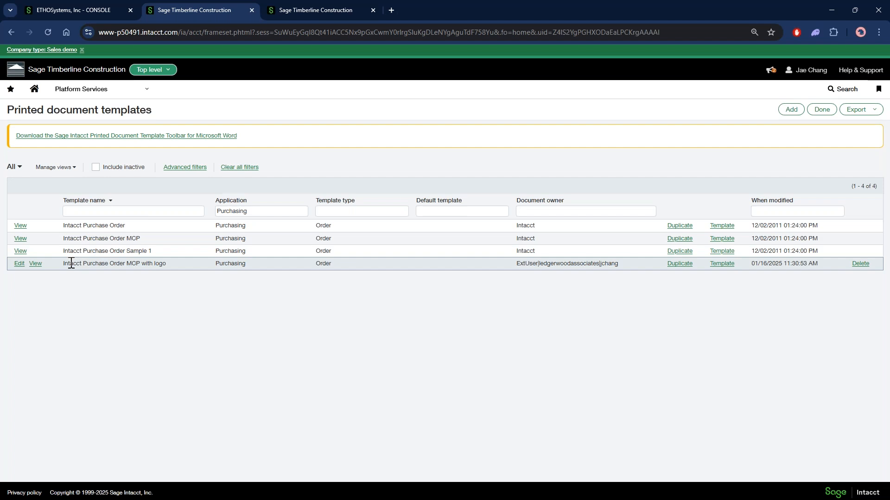
{"action": "left_click_drag", "start_coordinate": [71, 263], "coordinate": [160, 264]}
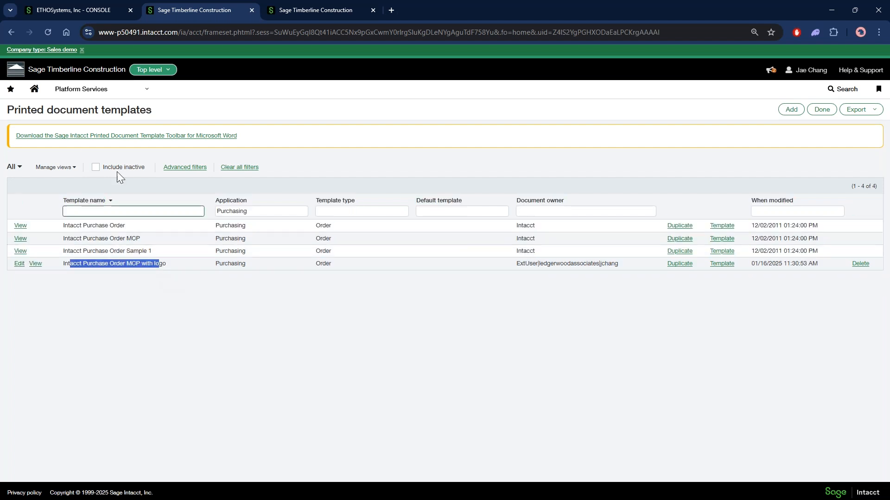
{"action": "left_click_drag", "start_coordinate": [31, 109], "coordinate": [133, 120]}
{"action": "left_click", "coordinate": [583, 311]}
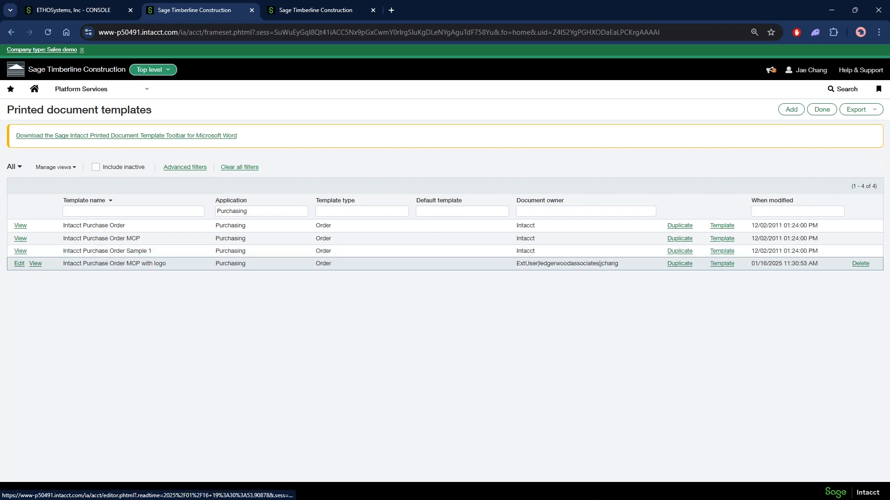
{"action": "left_click", "coordinate": [679, 265]}
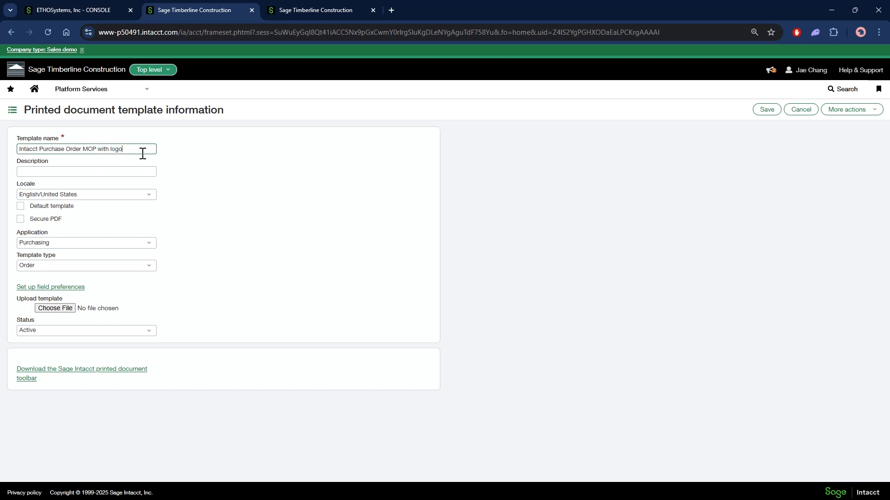
Append "JC 1/16/2025" to the printed document template's name
{"action": "type", "text": "JC 1/16/2025"}
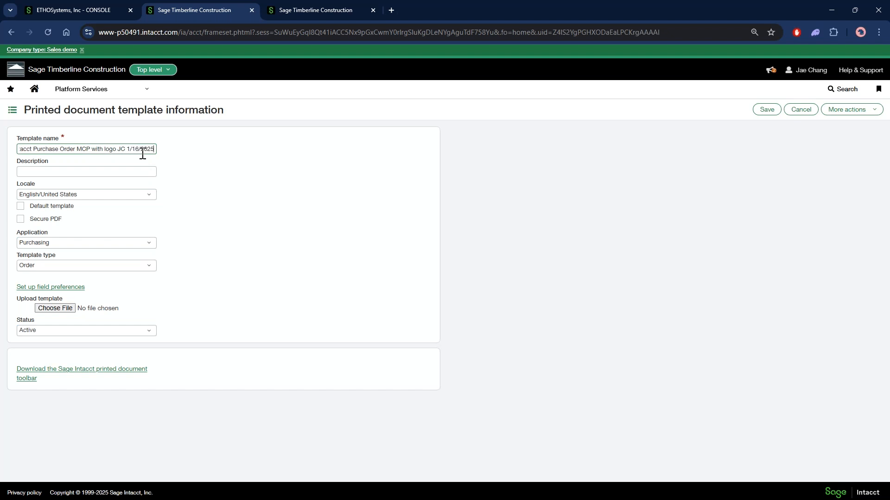
{"action": "key", "text": "Tab"}
{"action": "key", "text": "Tab"}
{"action": "key", "text": "Tab"}
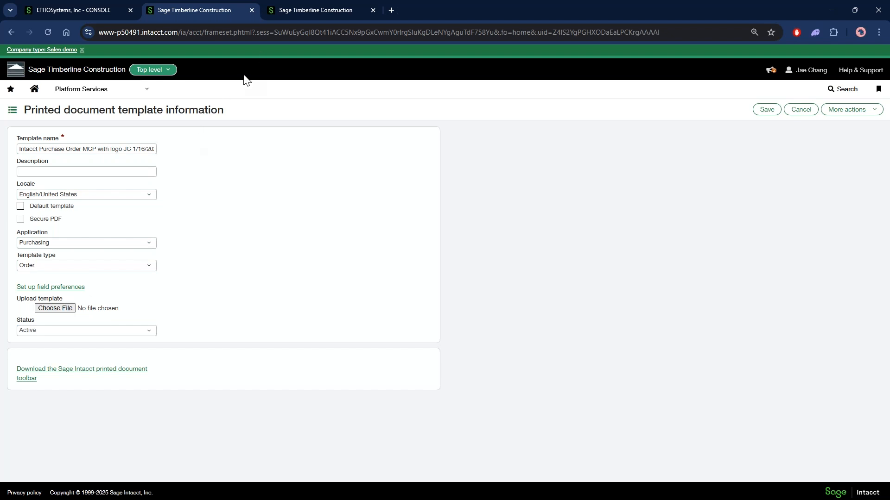
Try to go to the Purchasing transaction definitions, stay on the unsaved template form instead, and try to save the template
{"action": "left_click_drag", "start_coordinate": [20, 149], "coordinate": [163, 159]}
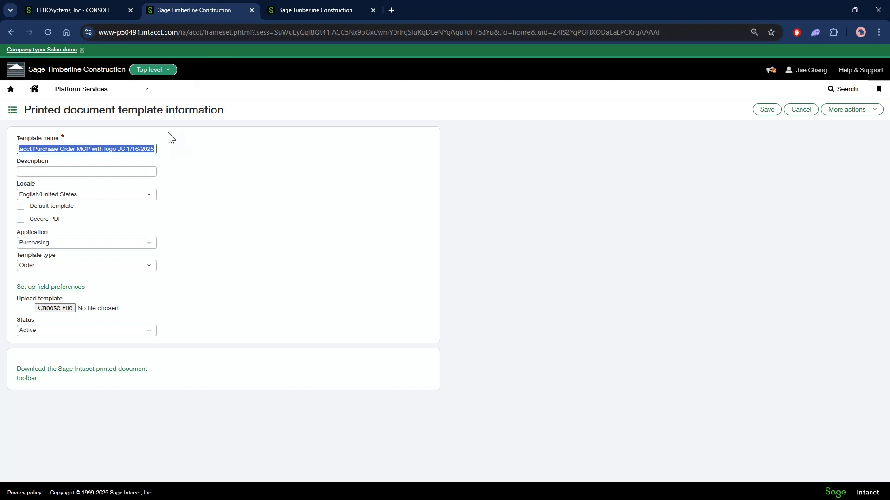
{"action": "left_click", "coordinate": [147, 96]}
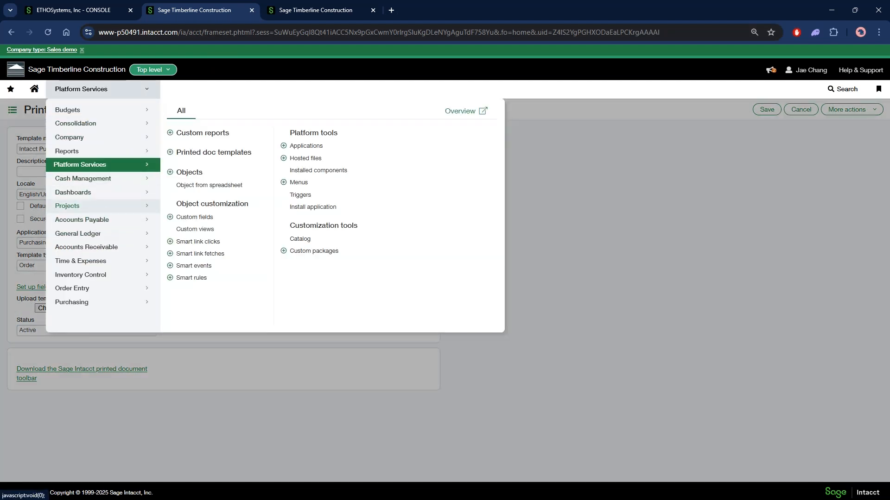
{"action": "left_click", "coordinate": [79, 302]}
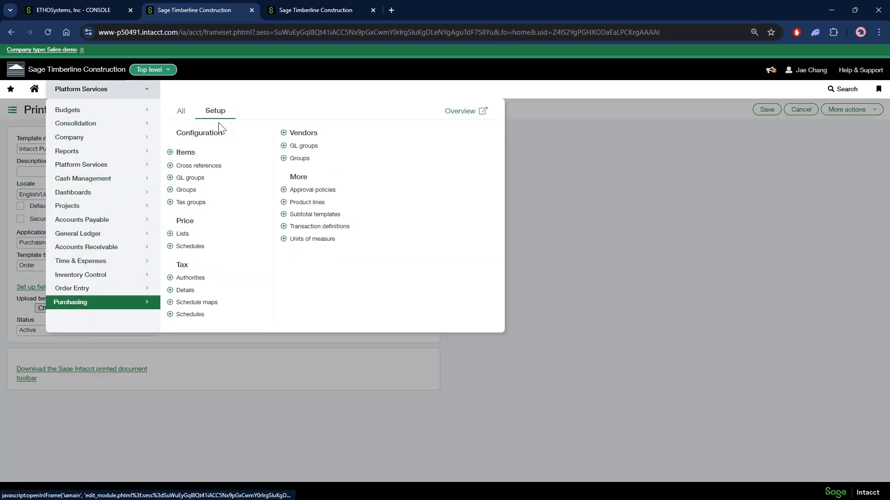
{"action": "left_click", "coordinate": [323, 227]}
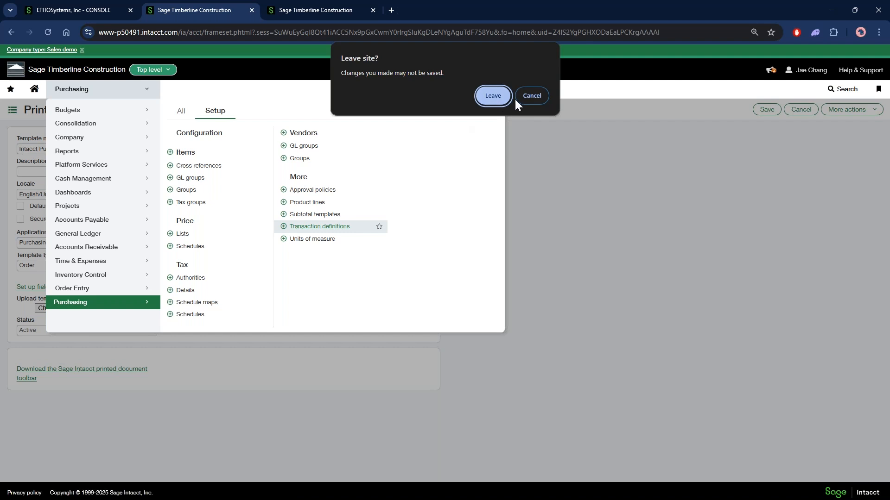
{"action": "left_click", "coordinate": [531, 94]}
{"action": "left_click", "coordinate": [767, 109]}
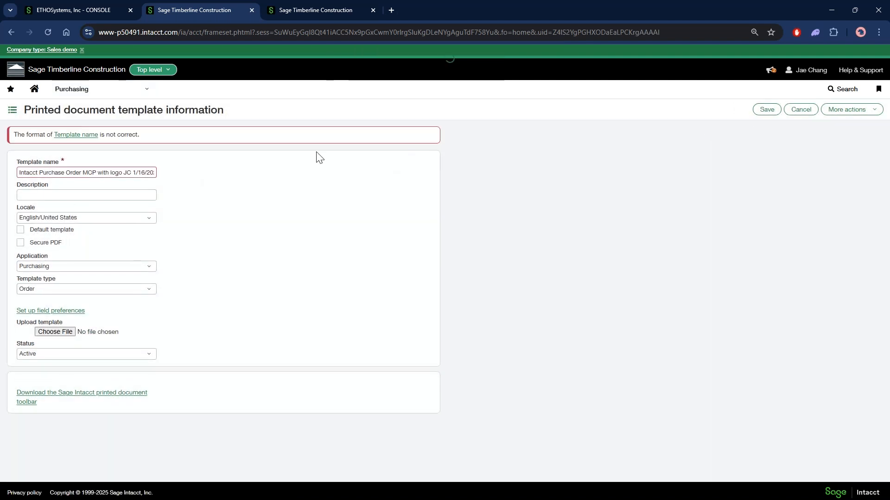
Change the date in the template name to 1-16-2025, attach intacct_purchase_order_mcp with logo.docx, try to save, and go back to the form
{"action": "left_click", "coordinate": [134, 174]}
{"action": "key", "text": "BackSpace"}
{"action": "type", "text": "-16-"}
{"action": "left_click", "coordinate": [55, 331]}
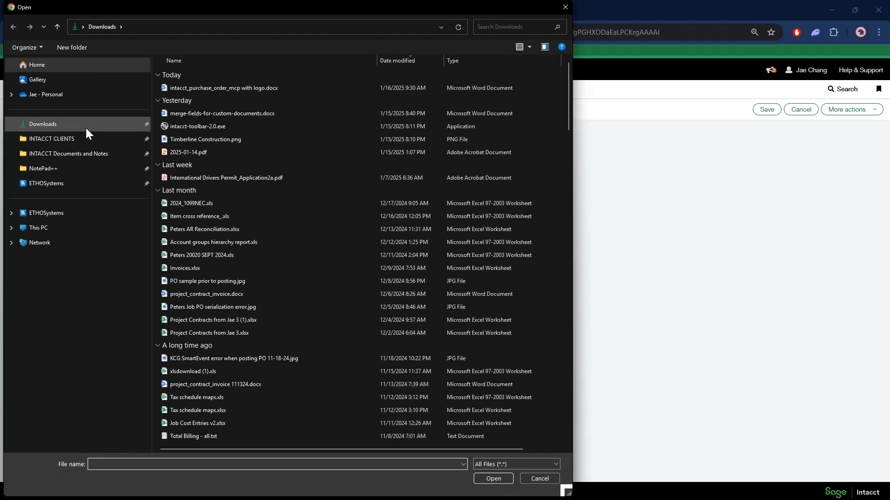
{"action": "double_click", "coordinate": [207, 87]}
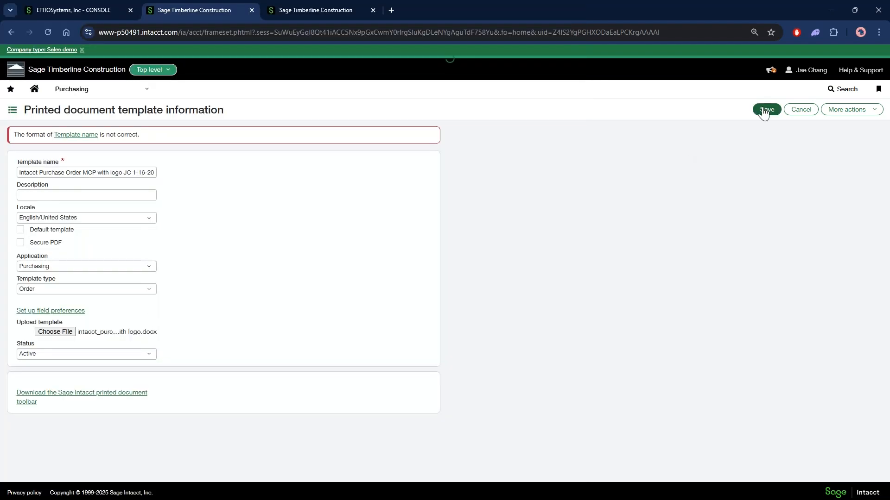
{"action": "left_click", "coordinate": [766, 110]}
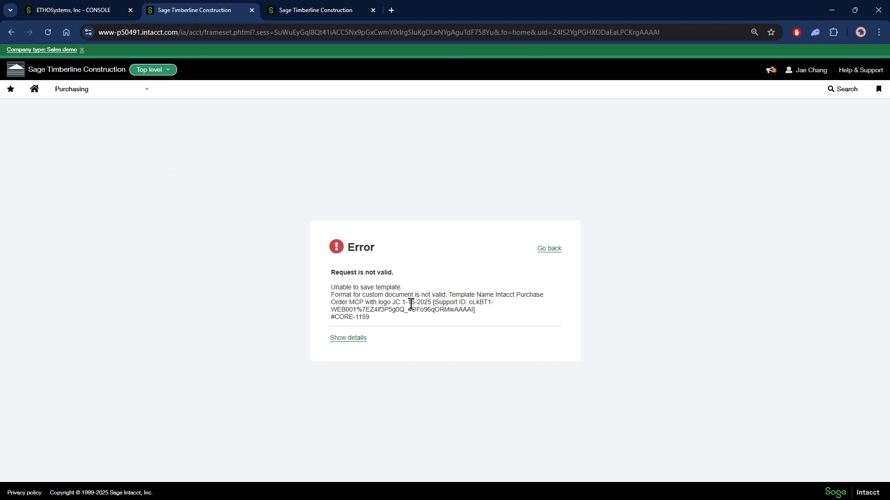
{"action": "left_click", "coordinate": [549, 250]}
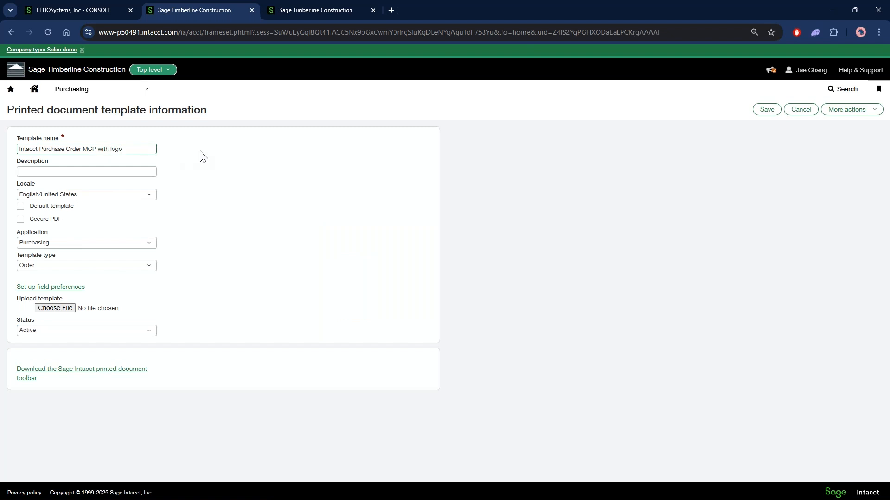
Rename the printed document template as Intacct Purchase Order MCP backup, upload intacct_purchase_order_mcp with logo.docx, and save it
{"action": "key", "text": "BackSpace"}
{"action": "key", "text": "BackSpace"}
{"action": "key", "text": "BackSpace"}
{"action": "type", "text": "back"}
{"action": "key", "text": "Tab"}
{"action": "left_click", "coordinate": [82, 308]}
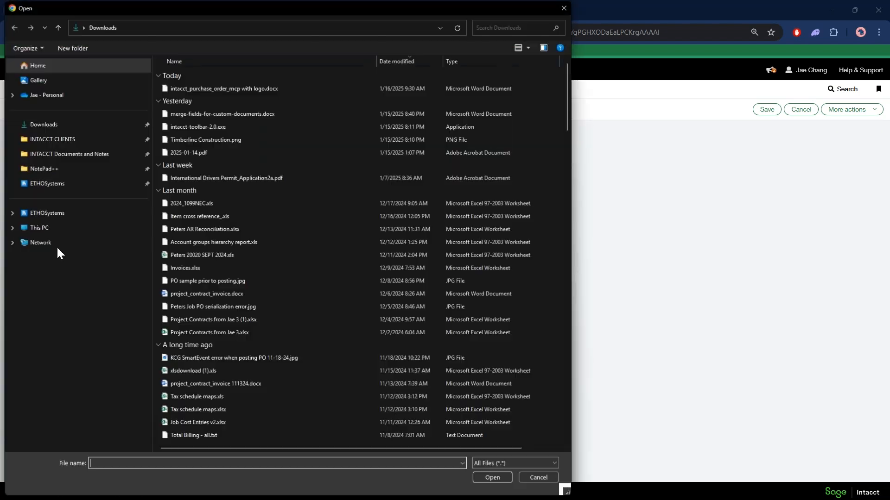
{"action": "double_click", "coordinate": [224, 88]}
{"action": "left_click", "coordinate": [767, 109]}
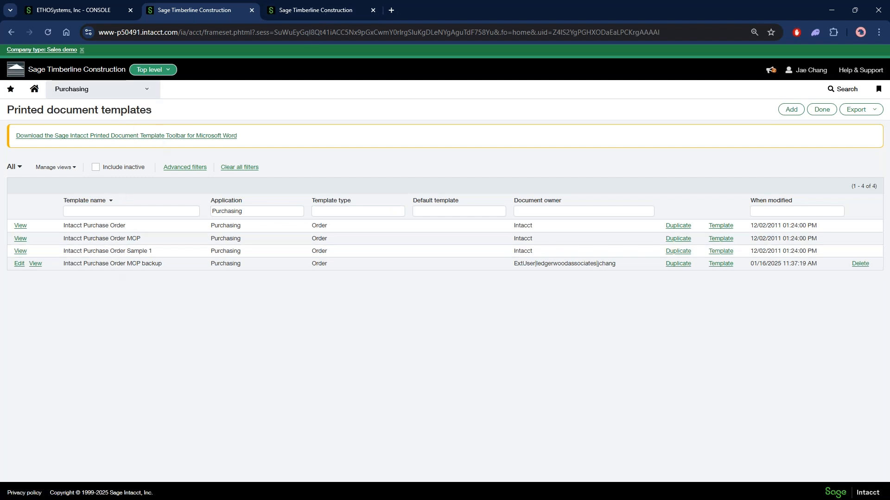
Go to the Purchasing transaction definitions and open the Purchase Order definition for editing
{"action": "left_click_drag", "start_coordinate": [96, 265], "coordinate": [172, 263]}
{"action": "left_click", "coordinate": [134, 89]}
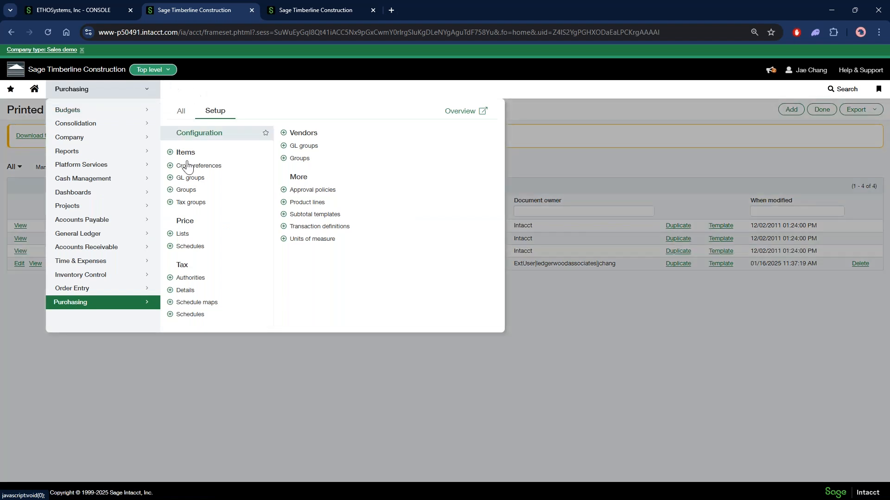
{"action": "left_click", "coordinate": [328, 228]}
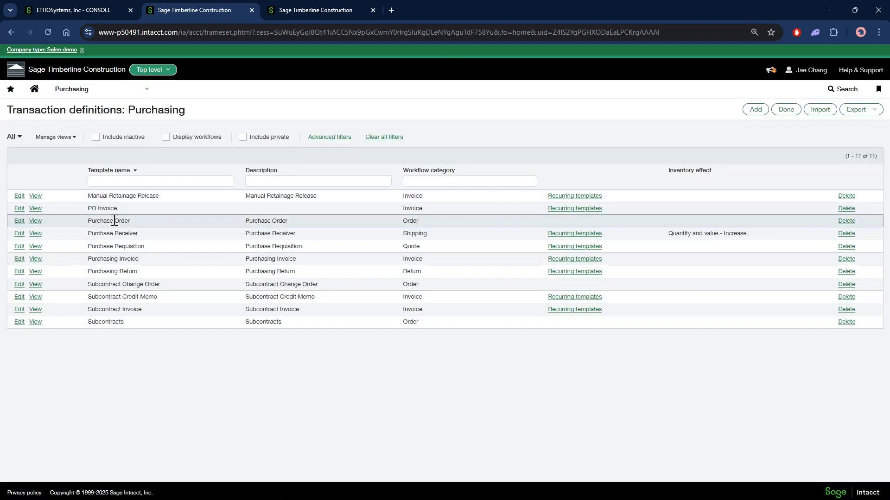
{"action": "left_click_drag", "start_coordinate": [97, 221], "coordinate": [144, 228]}
{"action": "left_click", "coordinate": [19, 222]}
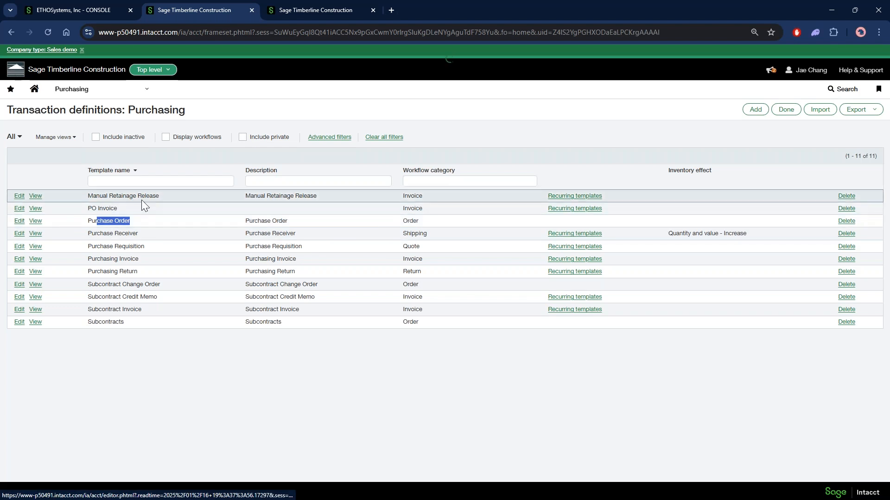
Check the printed document template assigned to the Purchase Order definition and the available choices, and leave without saving
{"action": "scroll", "coordinate": [222, 364], "scroll_direction": "down", "scroll_amount": 5}
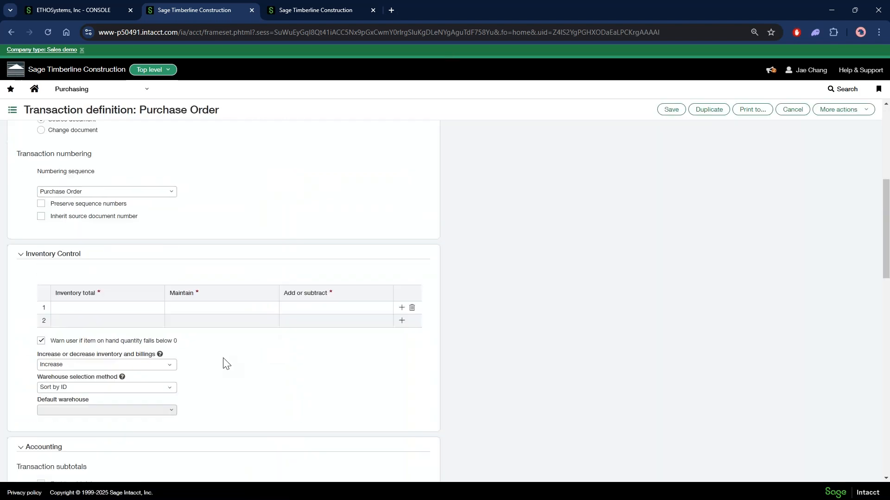
{"action": "scroll", "coordinate": [223, 364], "scroll_direction": "down", "scroll_amount": 15}
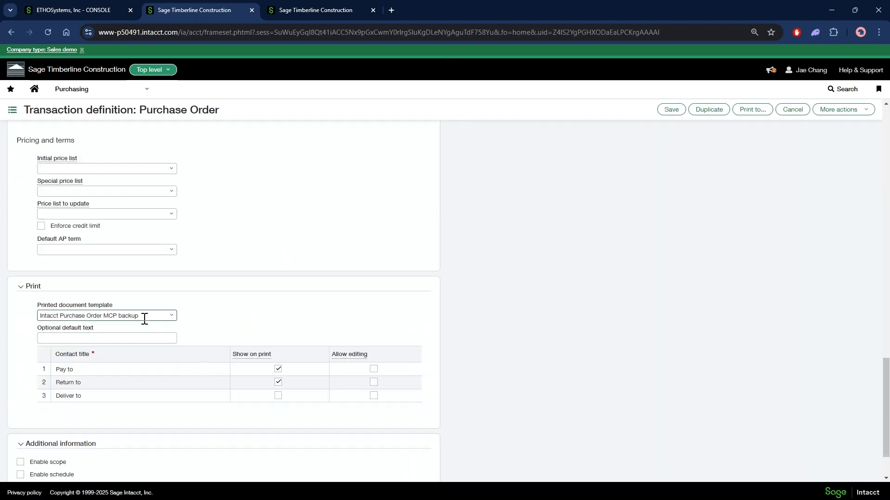
{"action": "left_click", "coordinate": [156, 315]}
{"action": "left_click", "coordinate": [132, 364]}
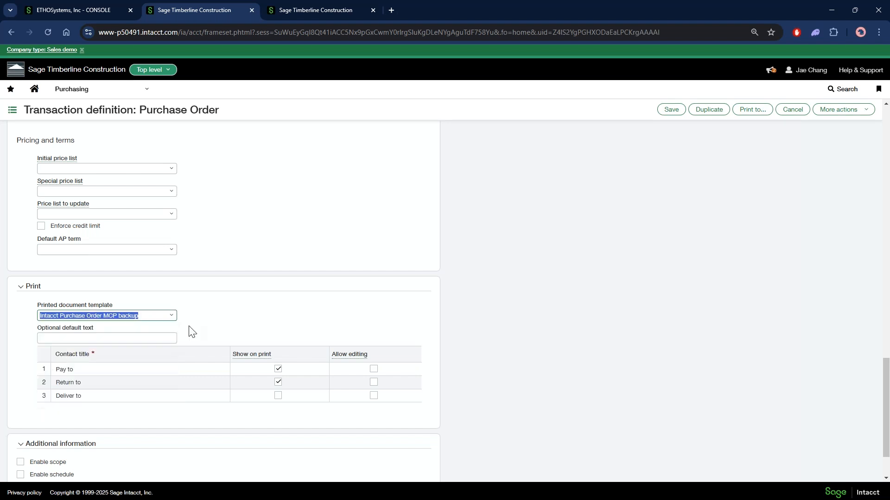
{"action": "left_click", "coordinate": [167, 316]}
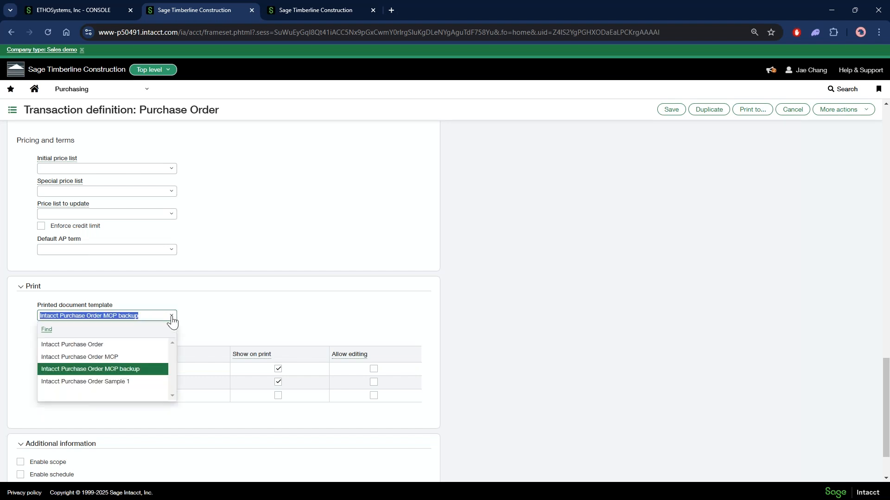
{"action": "left_click", "coordinate": [172, 316]}
{"action": "left_click", "coordinate": [792, 110]}
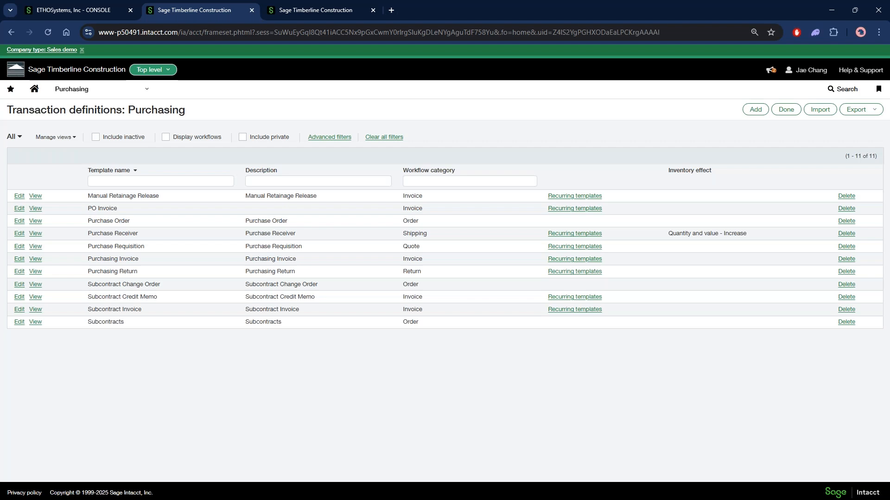
Return to the purchase order list, open the Beaverton Sand & Gravel order dated 01/16/2025, and look through its details and entries
{"action": "left_click", "coordinate": [308, 9]}
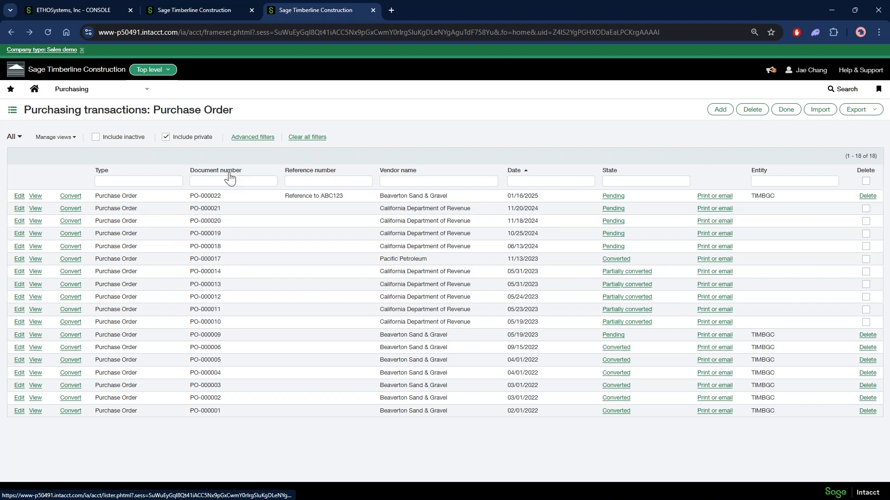
{"action": "left_click", "coordinate": [19, 196]}
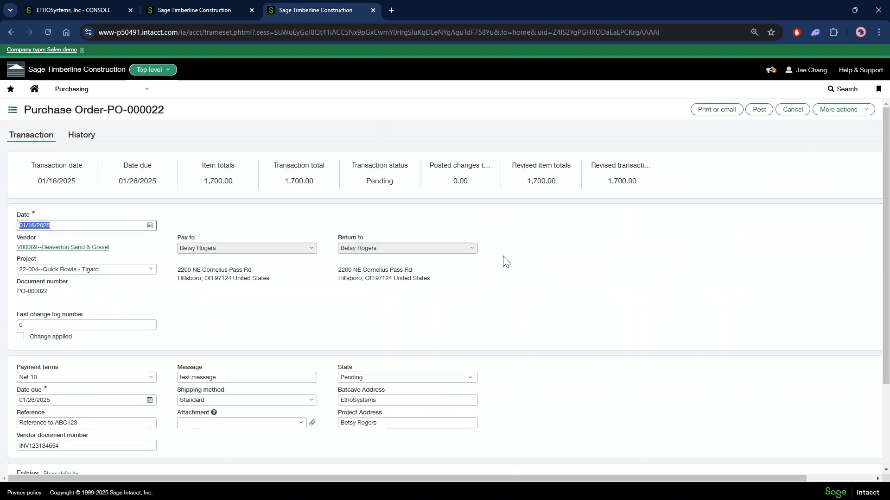
{"action": "scroll", "coordinate": [505, 261], "scroll_direction": "down", "scroll_amount": 2}
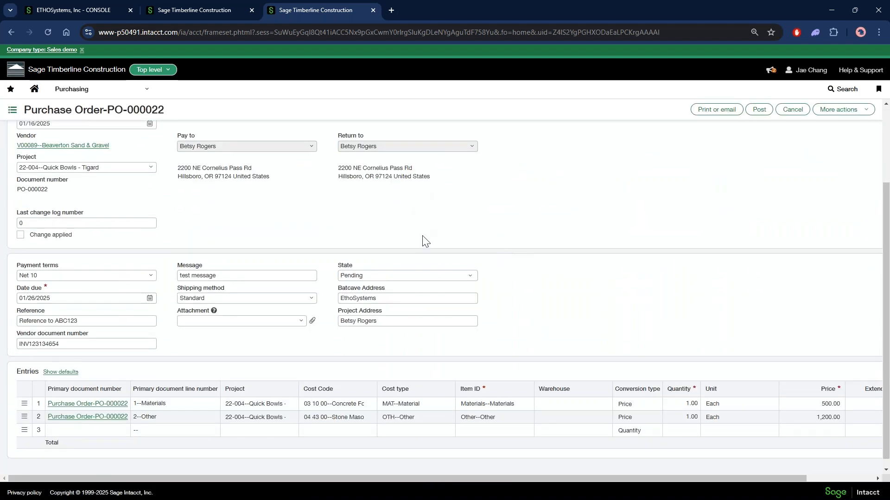